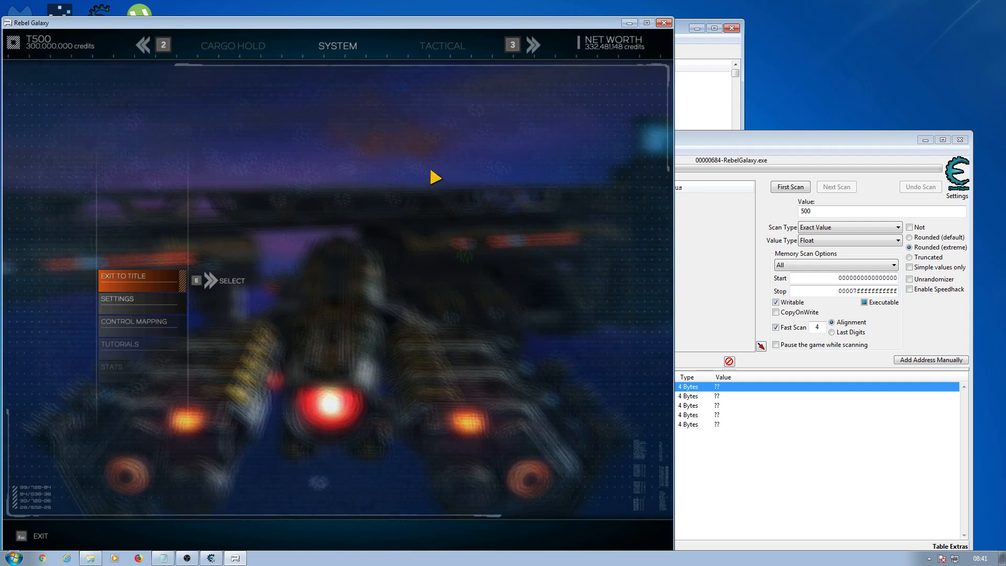
# - Resume the game and cycle through the ship's weapons, including the broadsides and mining laser, ending on the MK3 Shieldbuster Turret
pyautogui.press('Escape')
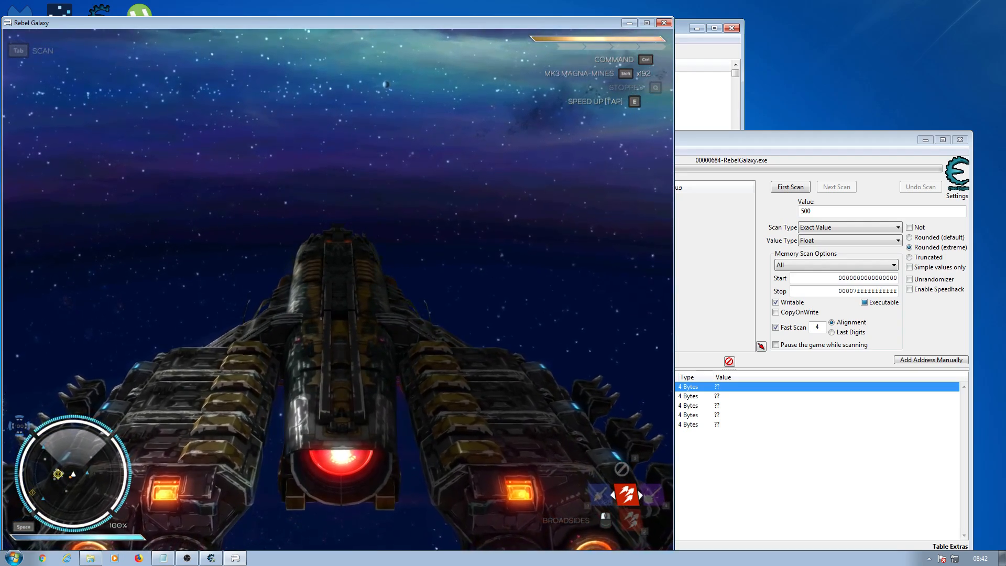
pyautogui.press('1')
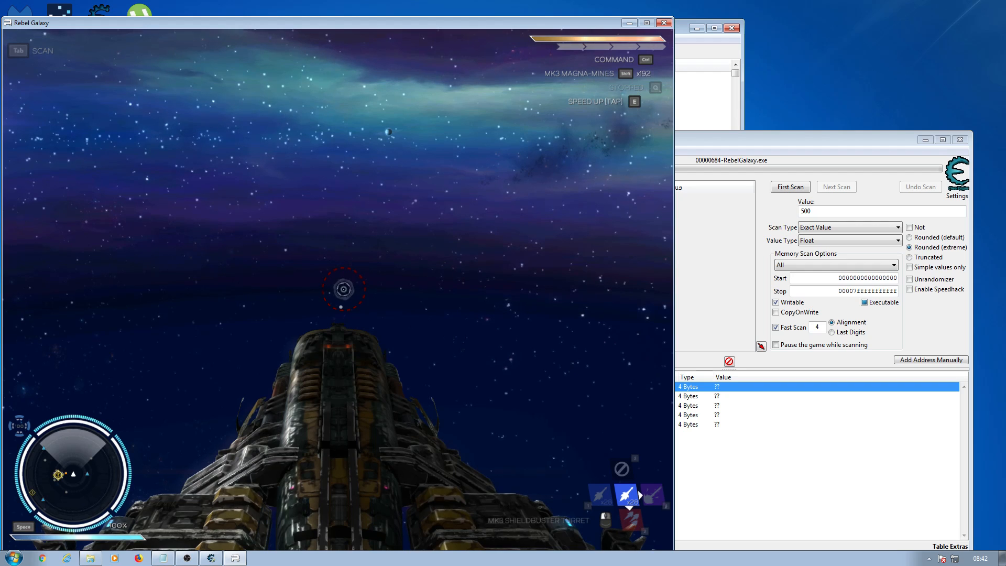
pyautogui.press('2')
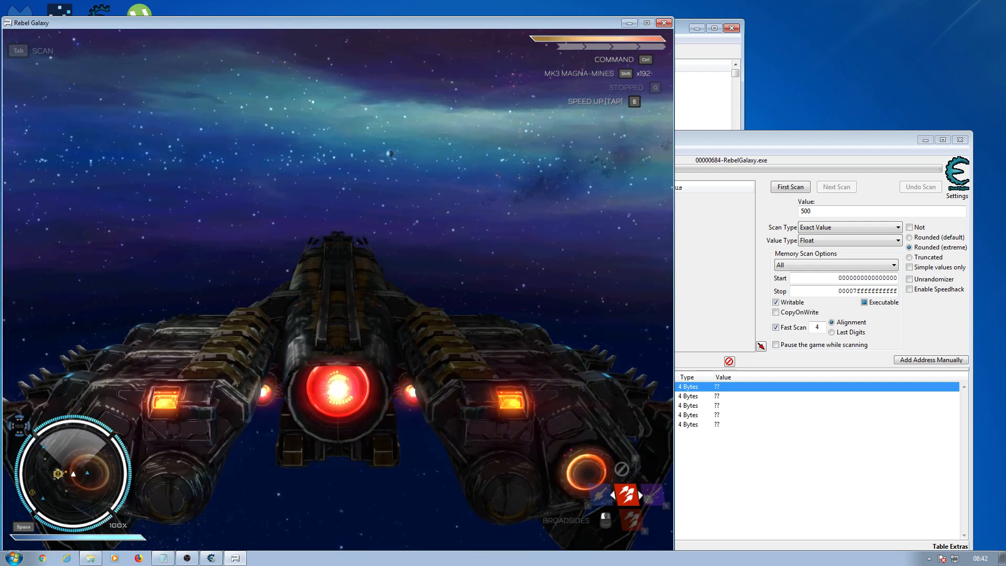
pyautogui.press('4')
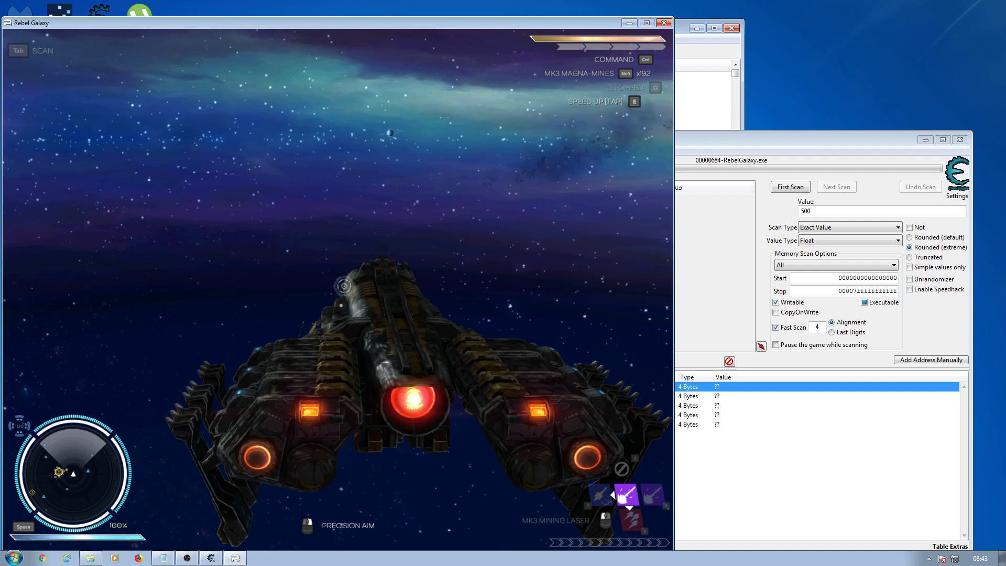
pyautogui.press('2')
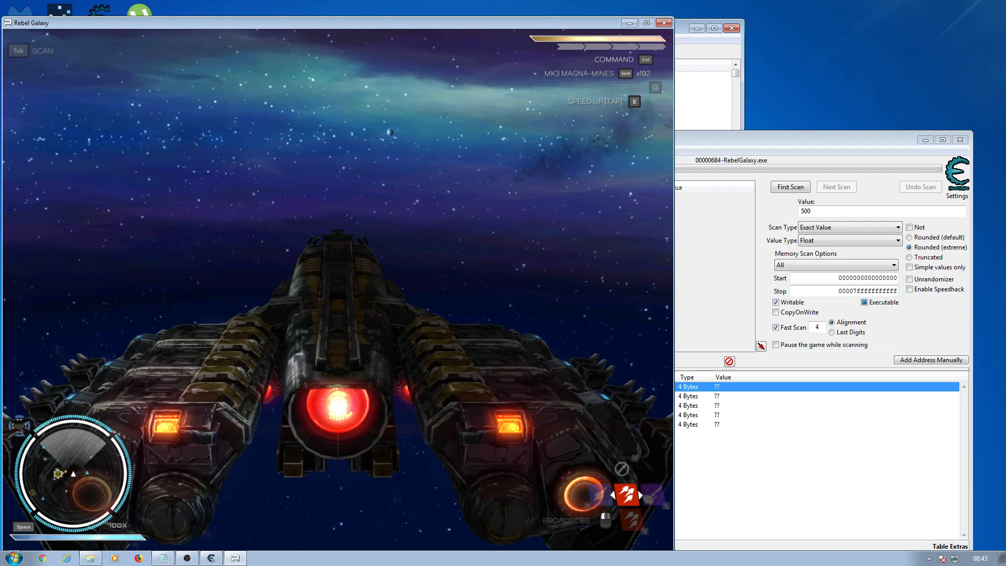
pyautogui.press('1')
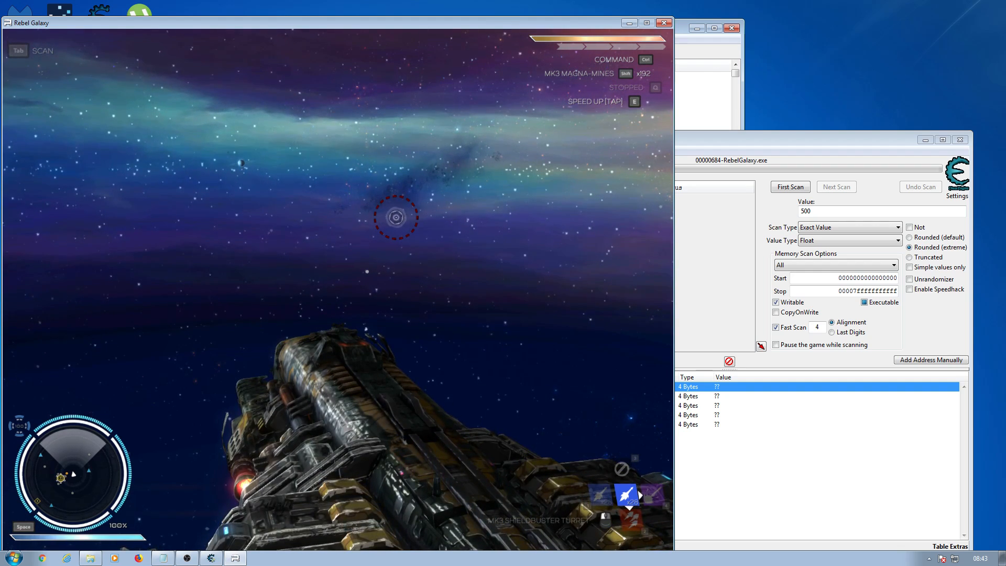
# - Pause the game, switch to Cheat Engine, and clear the old work by closing the BoostersPointer2.PTR pointer scan and deleting all saved addresses
pyautogui.press('Escape')
pyautogui.click(699, 140)
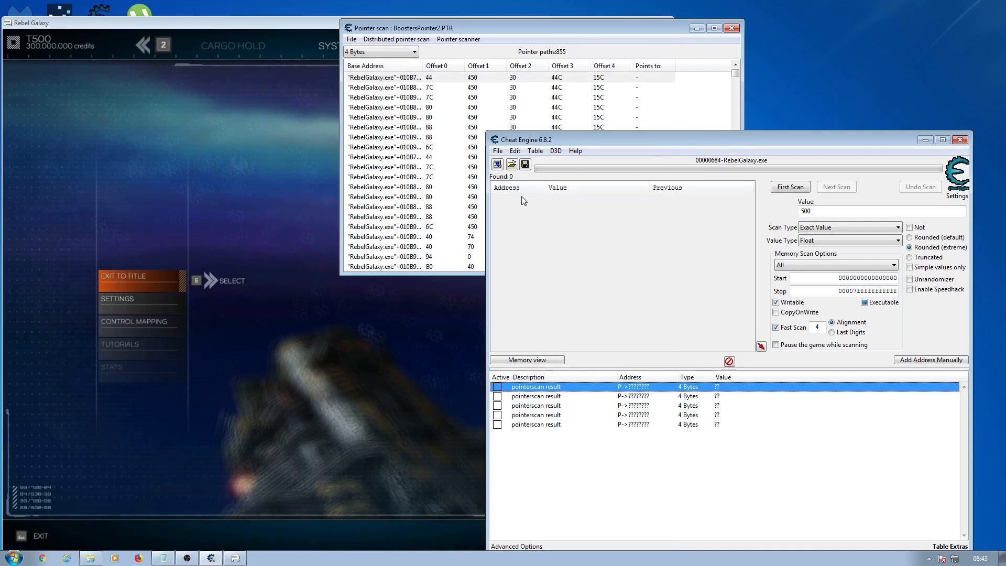
pyautogui.click(617, 28)
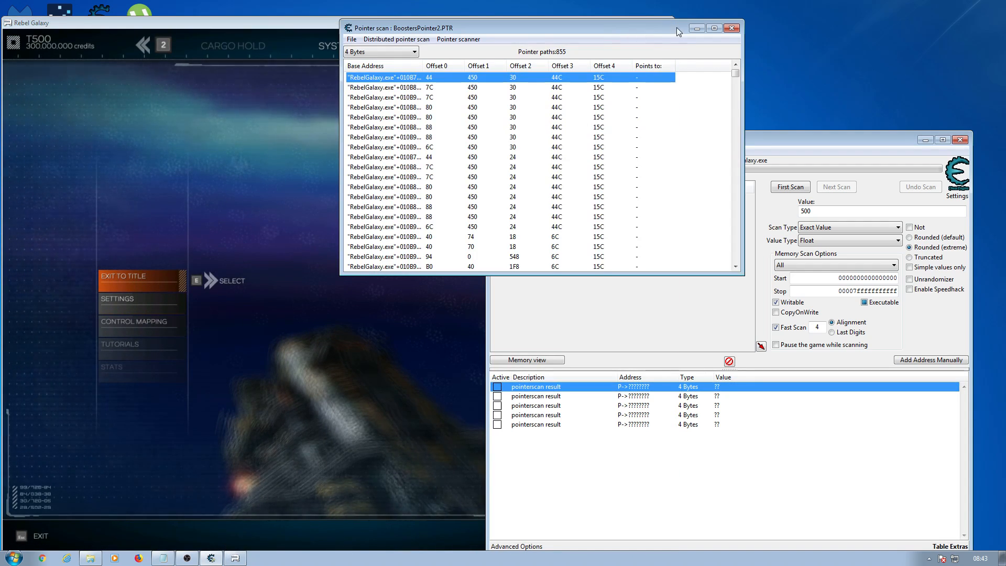
pyautogui.click(732, 29)
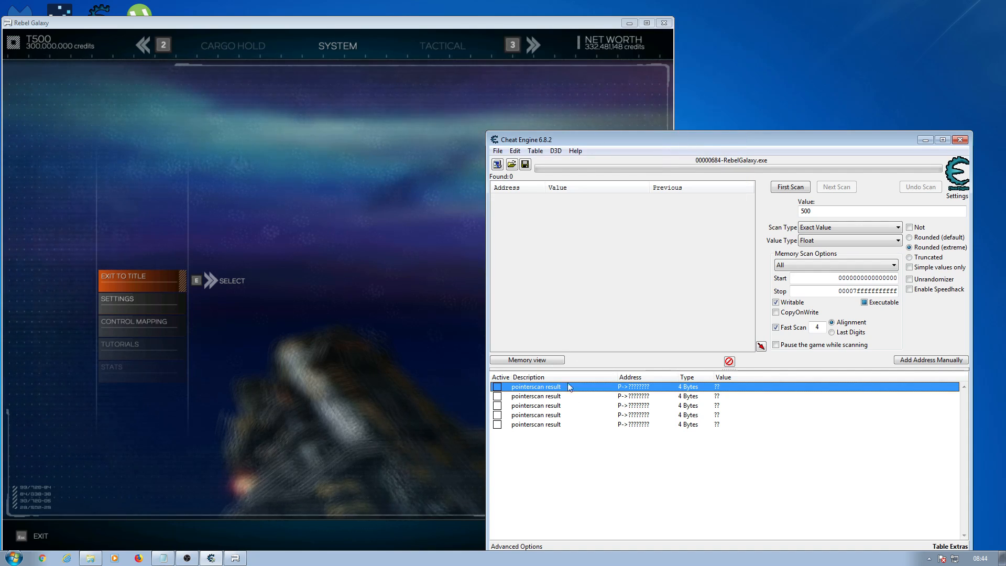
pyautogui.click(729, 361)
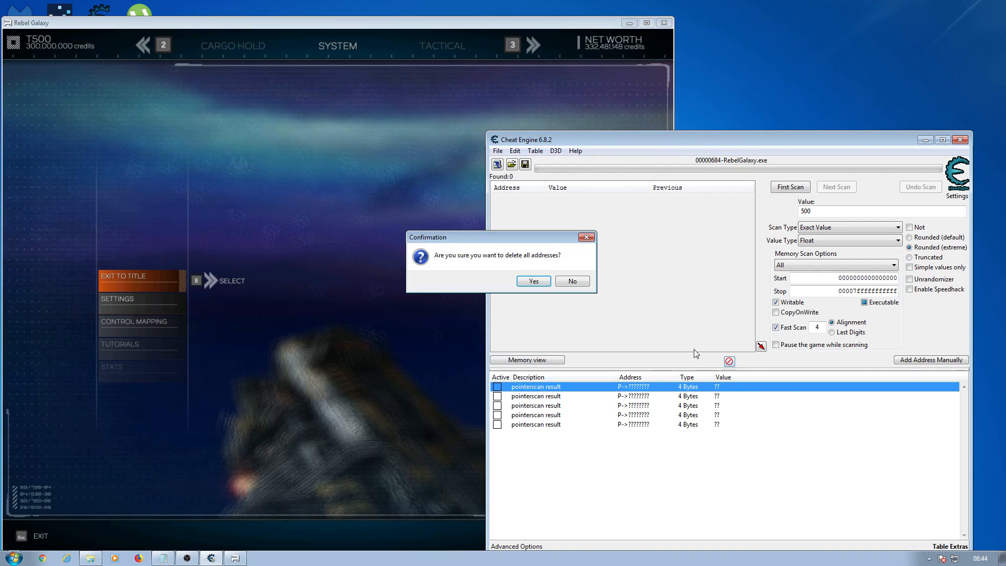
pyautogui.click(535, 282)
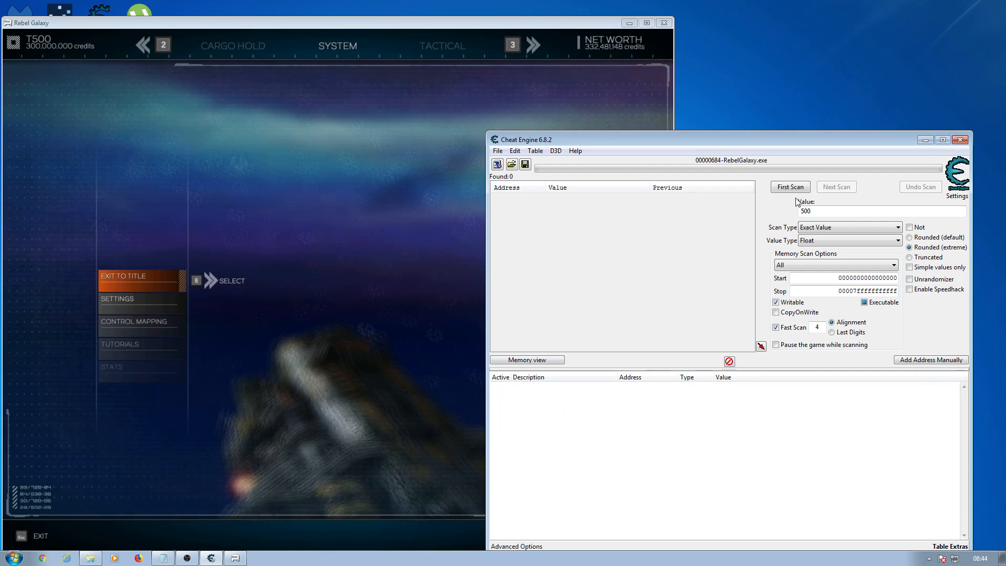
# - Attach to the running RebelGalaxy.exe process without keeping the current address list or loading the associated table
pyautogui.click(496, 164)
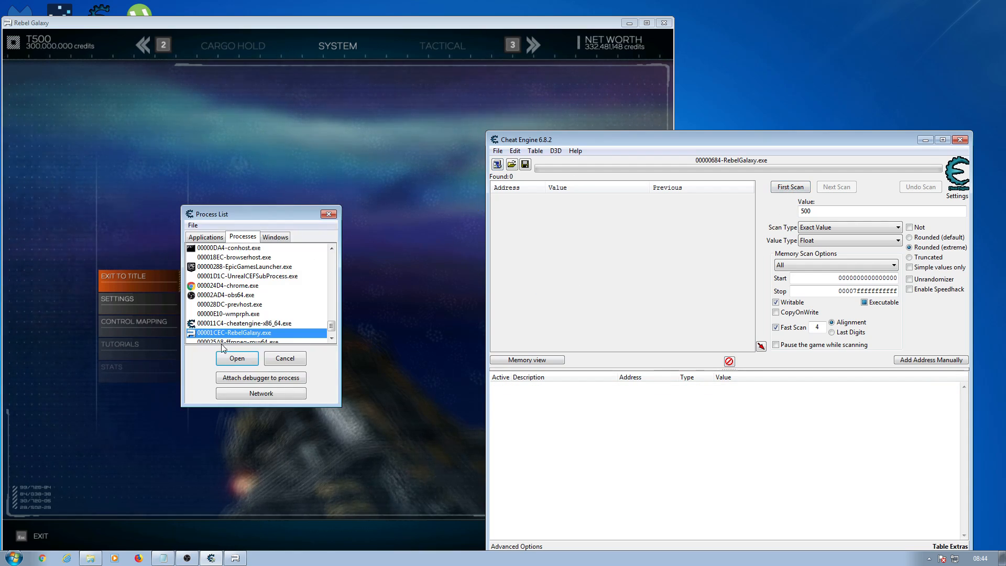
pyautogui.click(230, 359)
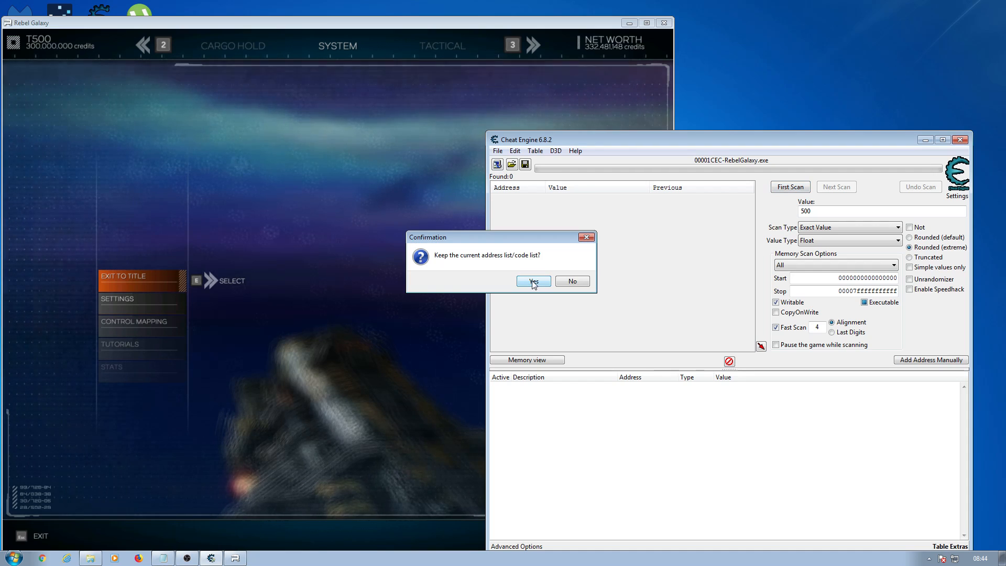
pyautogui.click(579, 284)
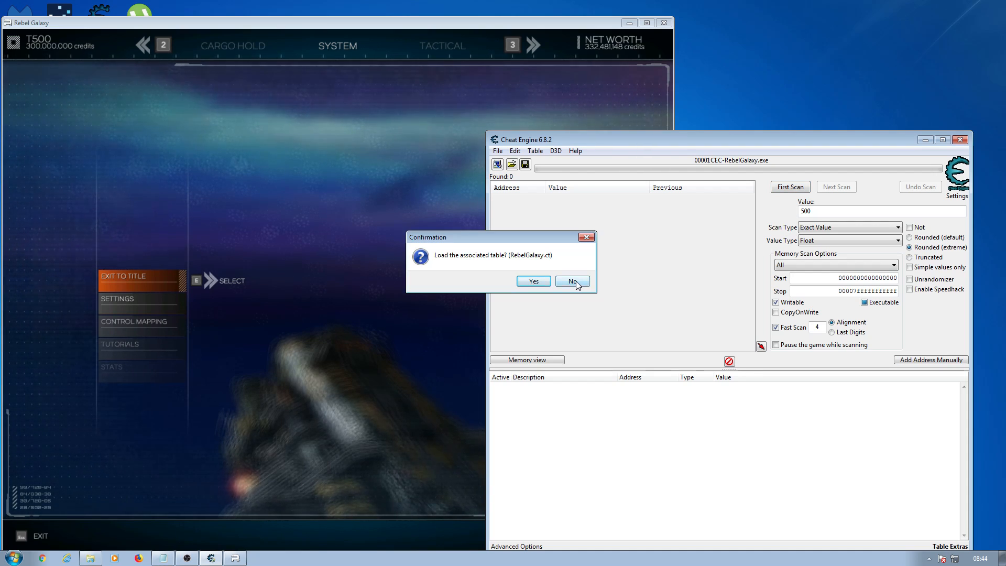
pyautogui.click(576, 283)
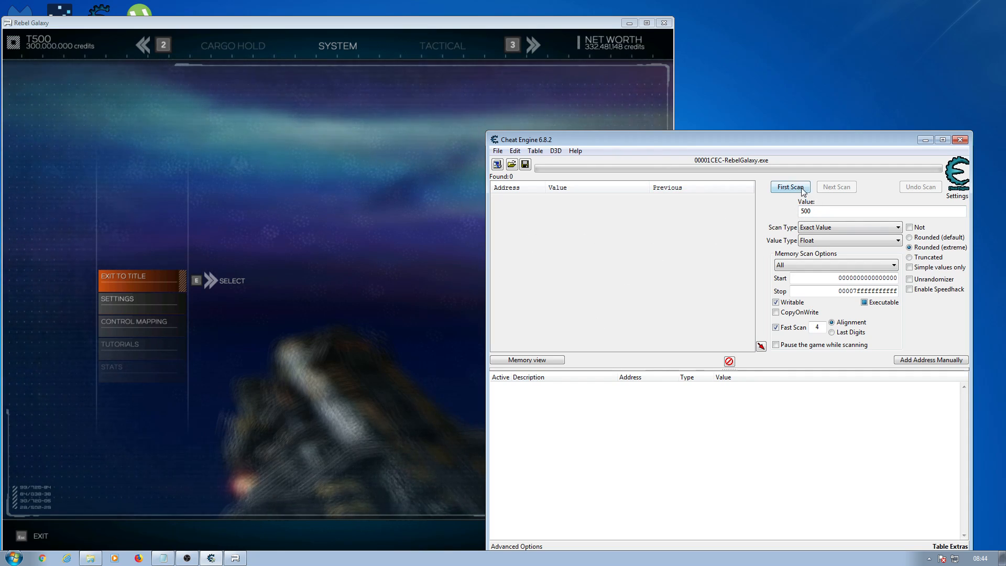
# - Check the selected weapon's ammo in the game, and run a first scan for the exact value 28 as 4 Bytes
pyautogui.click(814, 210)
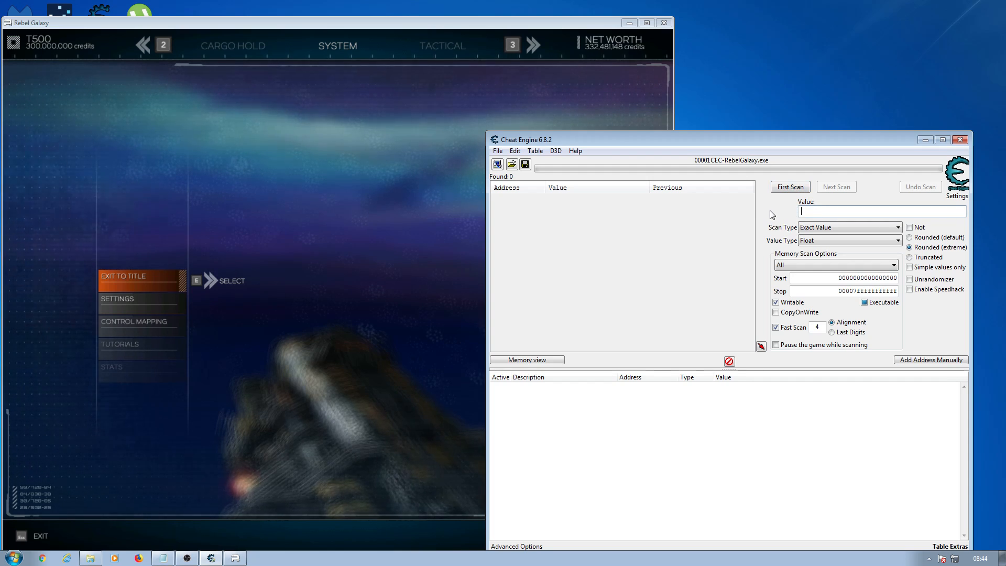
pyautogui.click(343, 233)
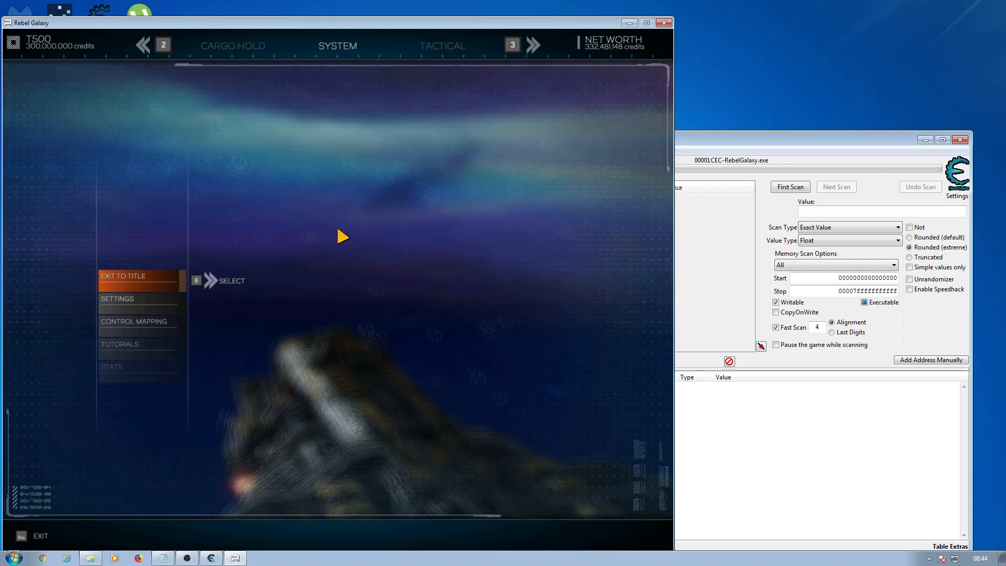
pyautogui.press('Escape')
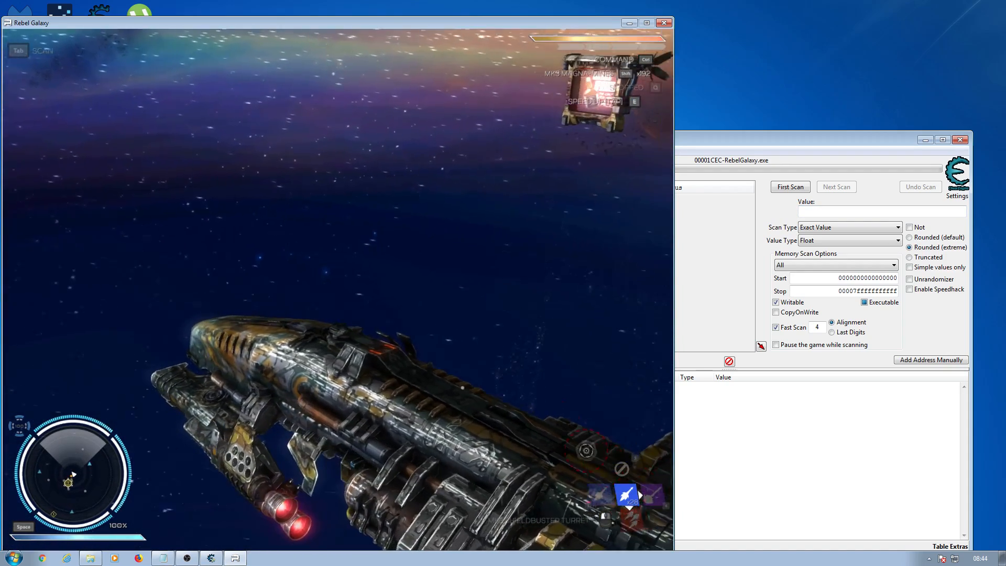
pyautogui.press('Escape')
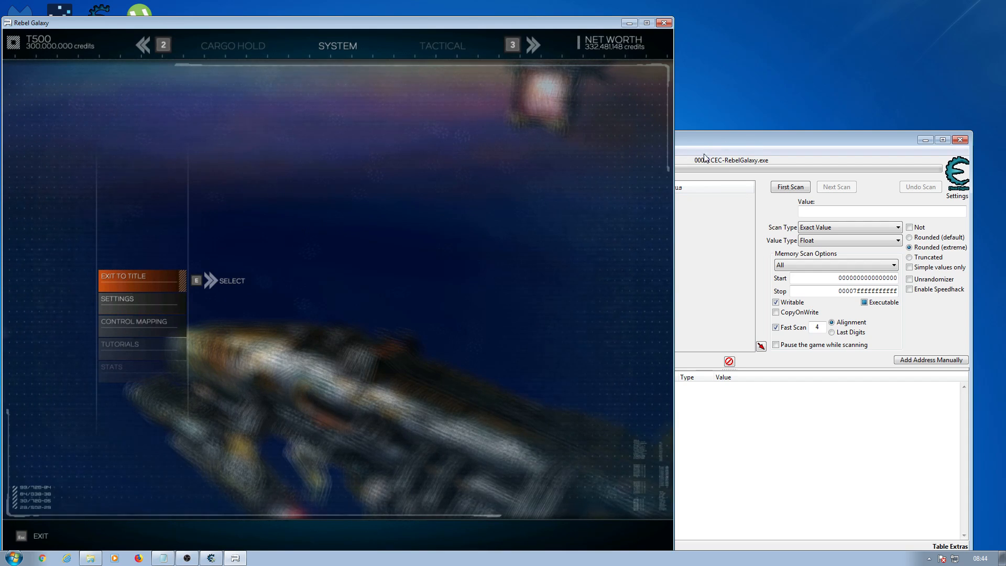
pyautogui.click(752, 136)
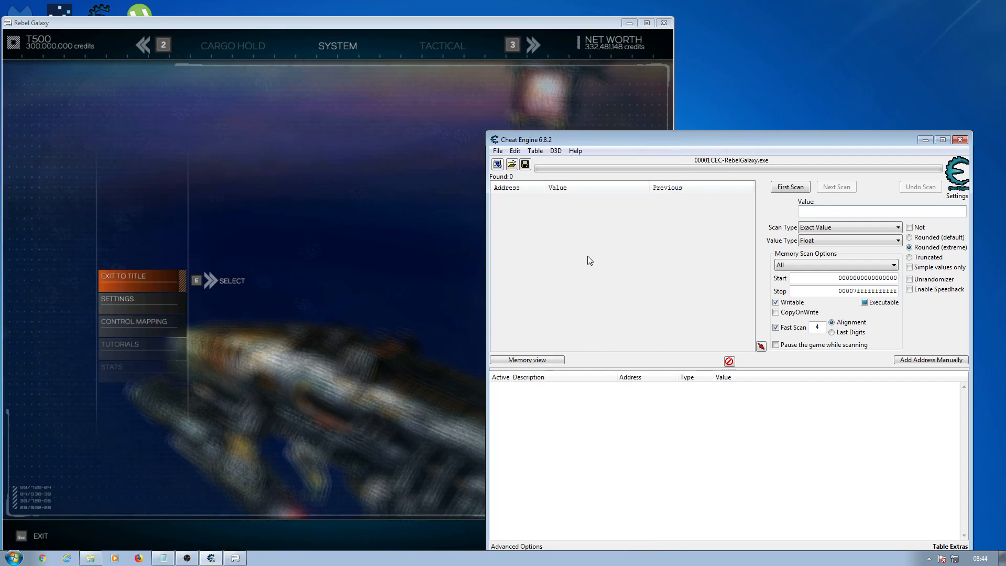
pyautogui.write('2')
pyautogui.click(812, 244)
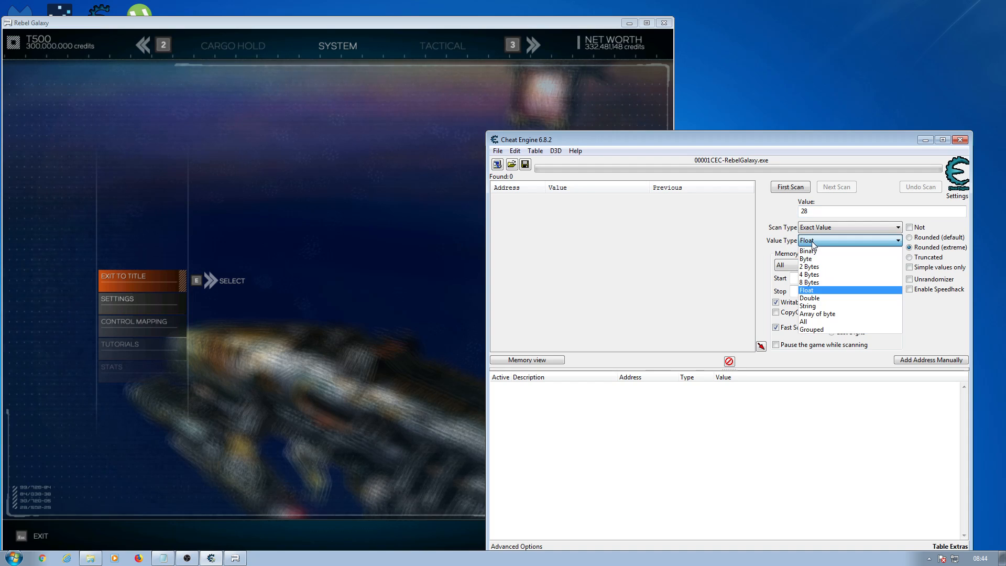
pyautogui.click(813, 277)
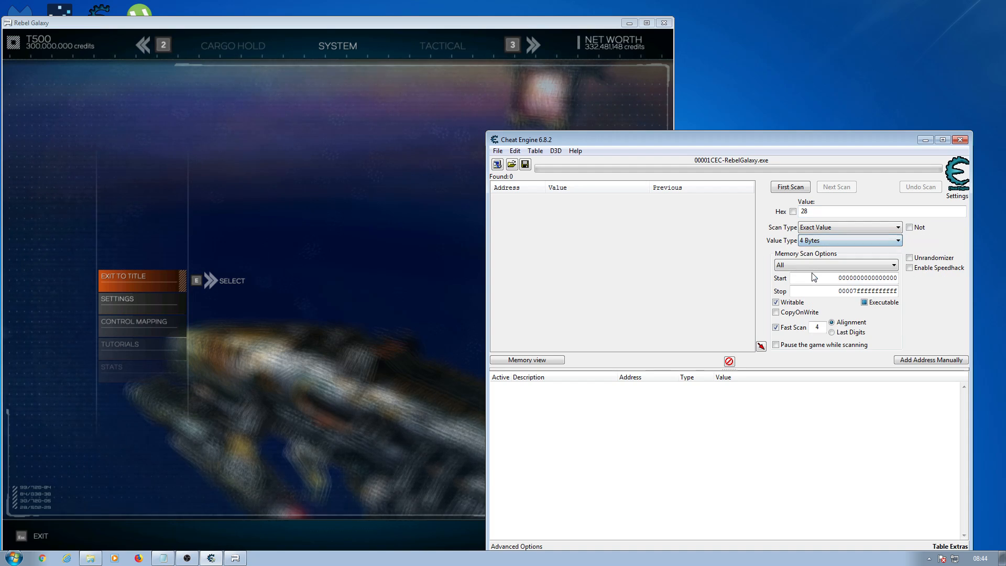
pyautogui.click(781, 188)
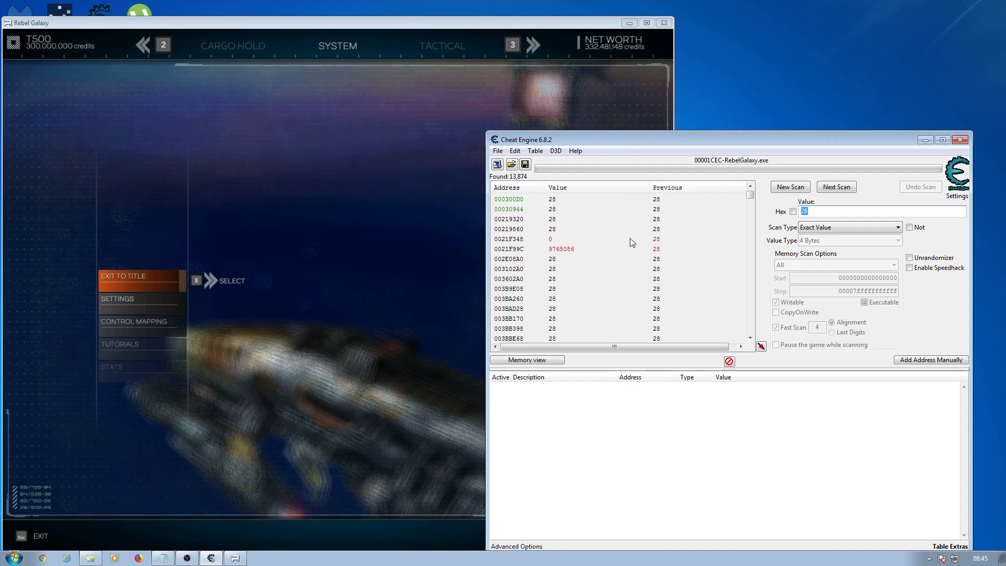
# - Filter the scan results twice for unchanged values
pyautogui.click(854, 226)
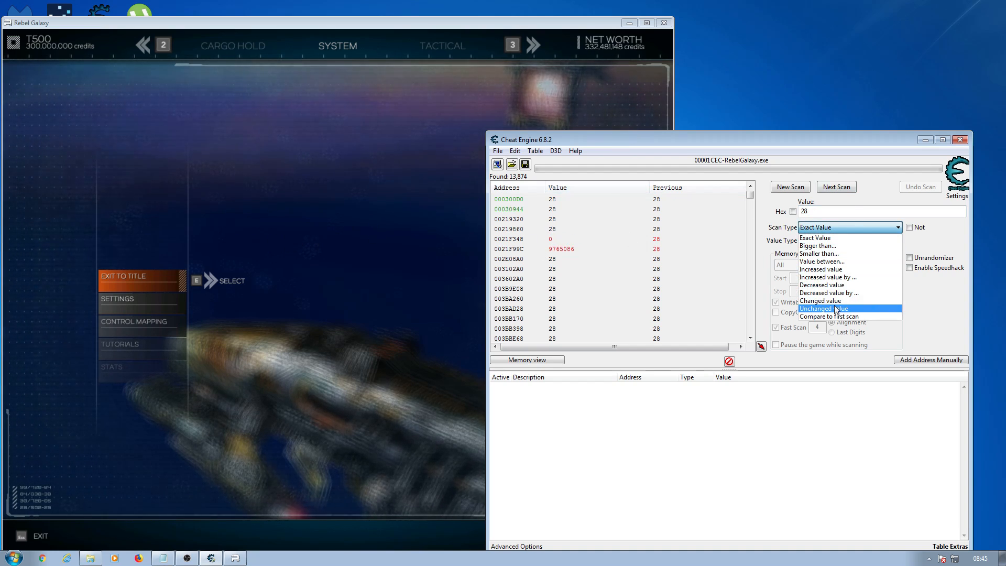
pyautogui.click(822, 309)
pyautogui.click(837, 189)
pyautogui.click(836, 188)
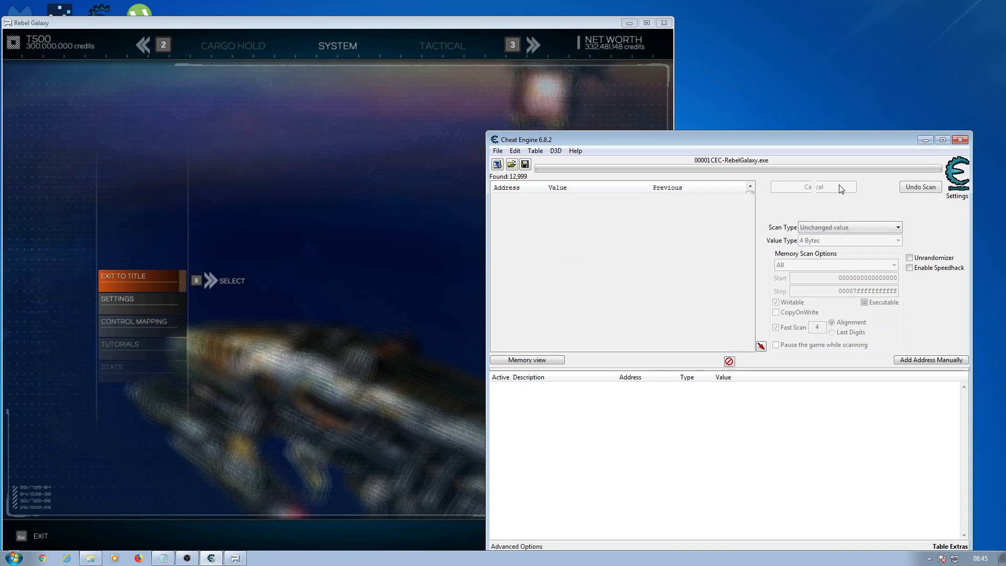
# - Fire one shot in the game, pause it, and narrow the results with an exact value scan for 27
pyautogui.click(849, 229)
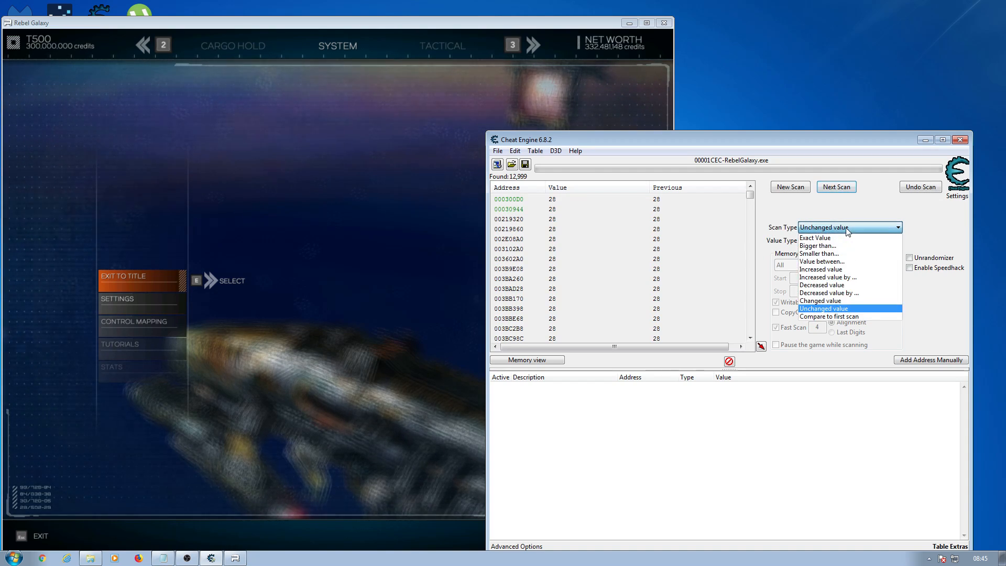
pyautogui.click(815, 238)
pyautogui.click(360, 284)
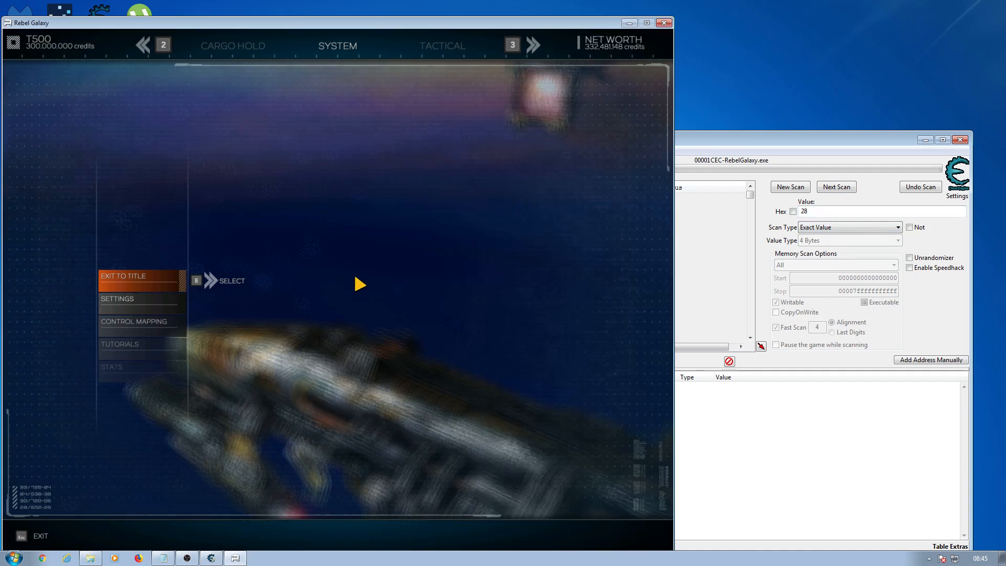
pyautogui.press('Escape')
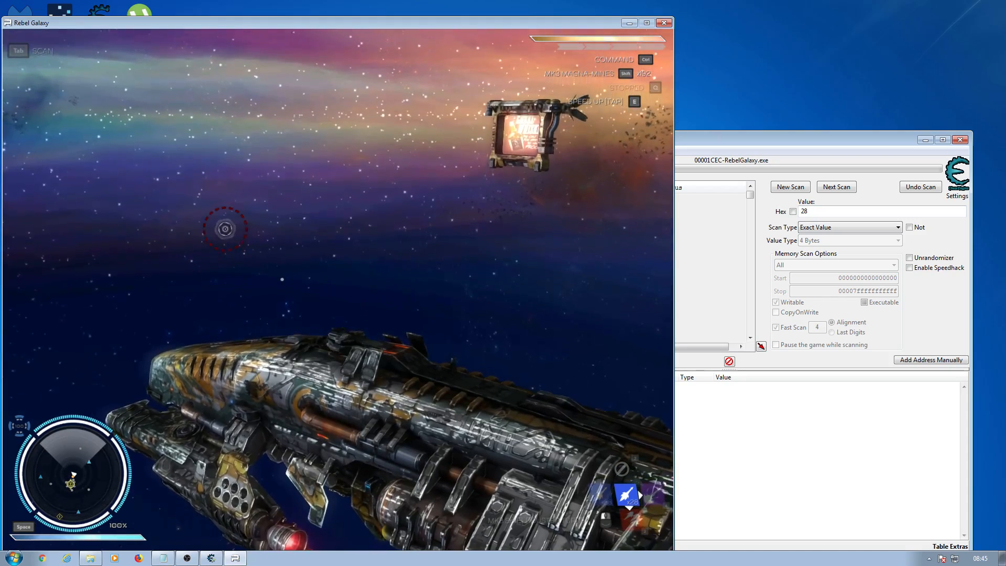
pyautogui.click(225, 229)
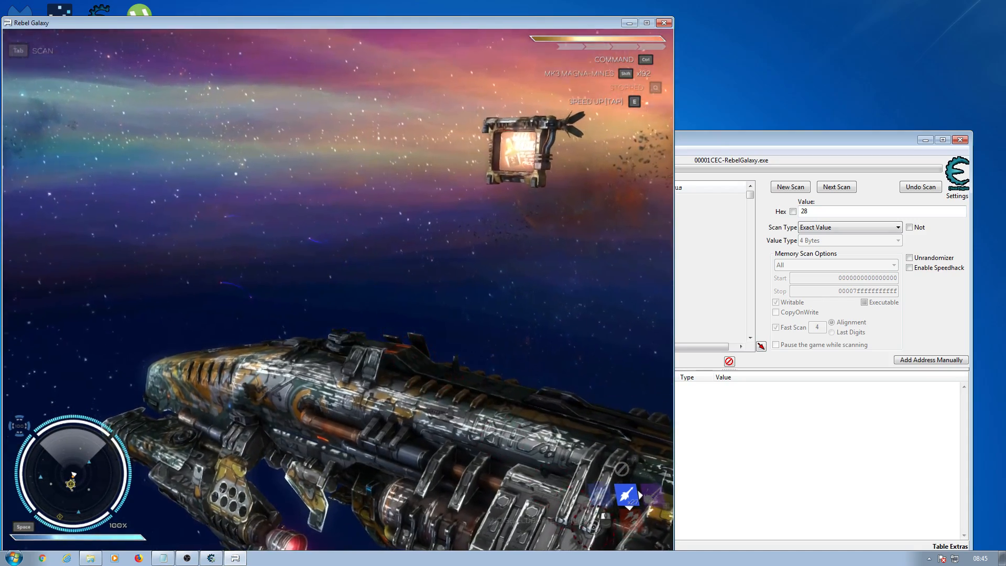
pyautogui.press('Escape')
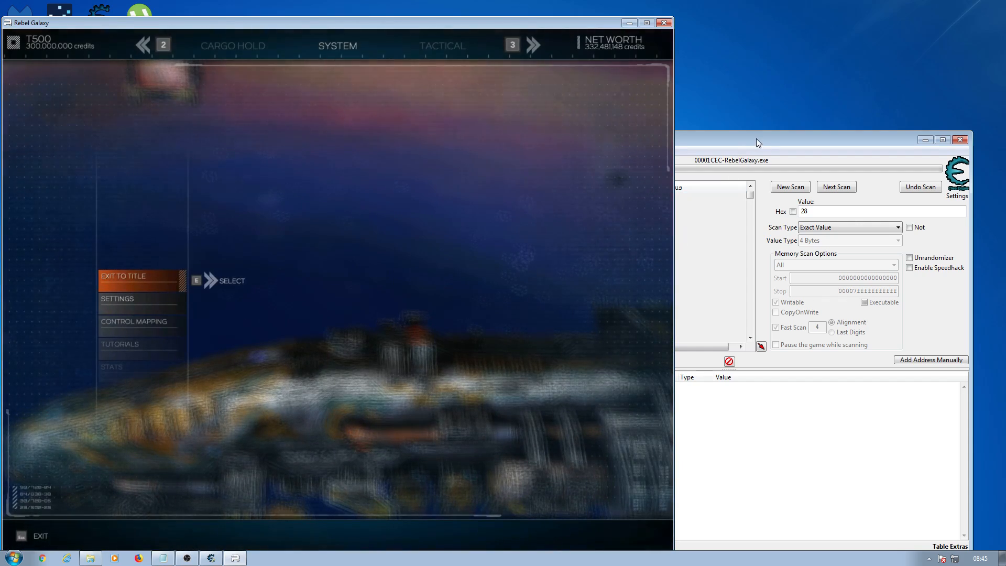
pyautogui.click(756, 138)
pyautogui.doubleClick(803, 212)
pyautogui.write('27')
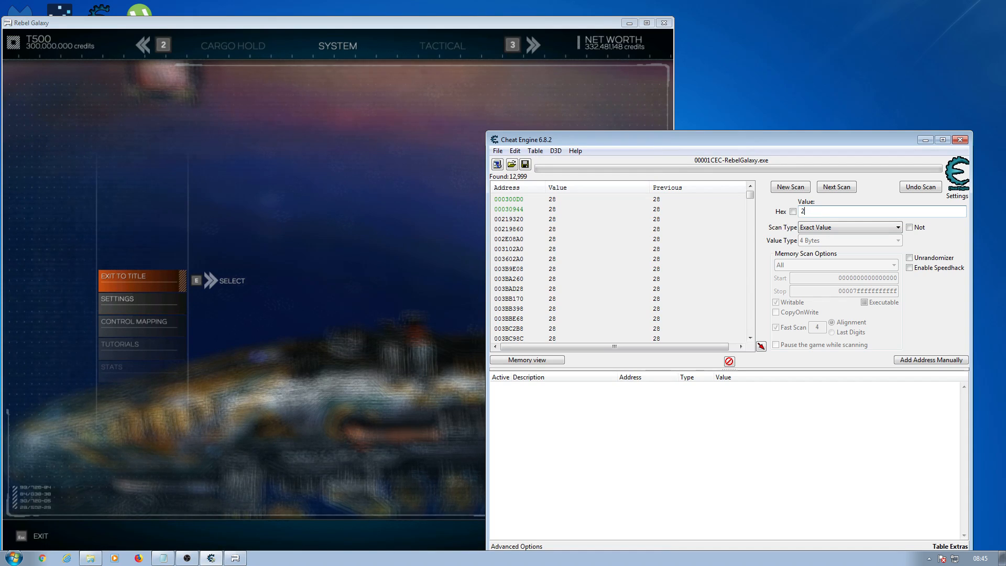
pyautogui.click(847, 188)
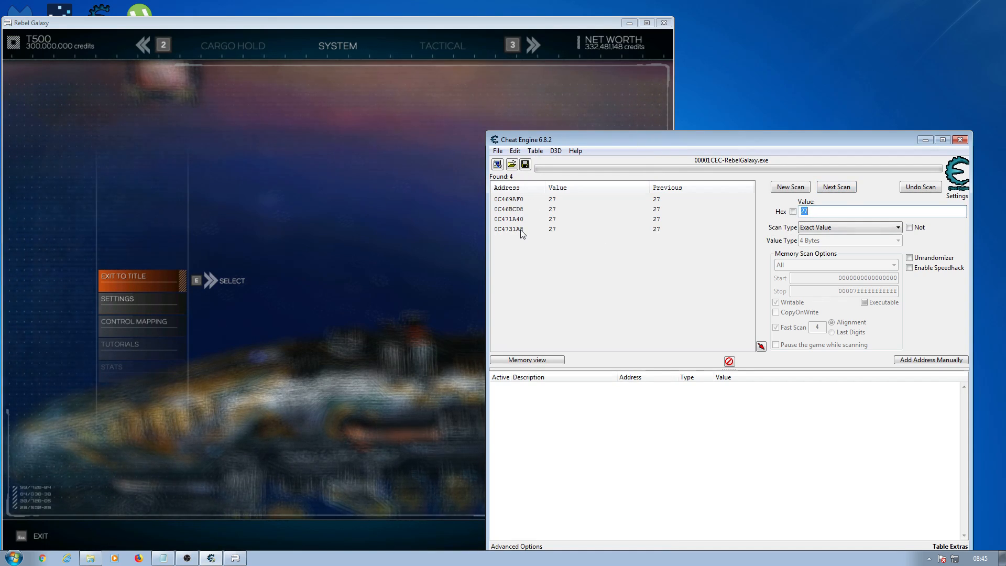
# - Move the Cheat Engine window beside the game so its results stay in view, and resume play to fire another shot
pyautogui.moveTo(628, 145); pyautogui.dragTo(817, 121)
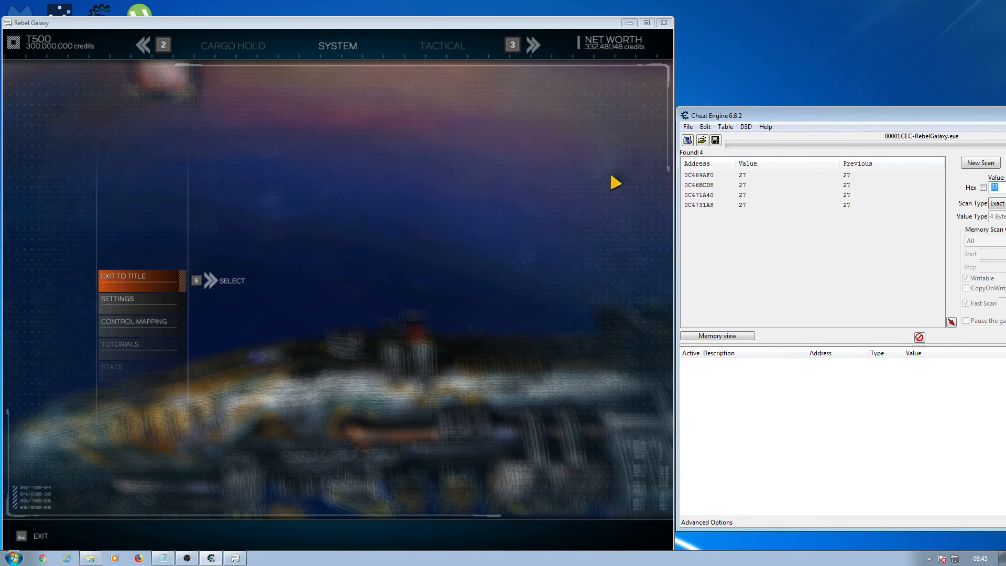
pyautogui.click(396, 214)
pyautogui.press('Escape')
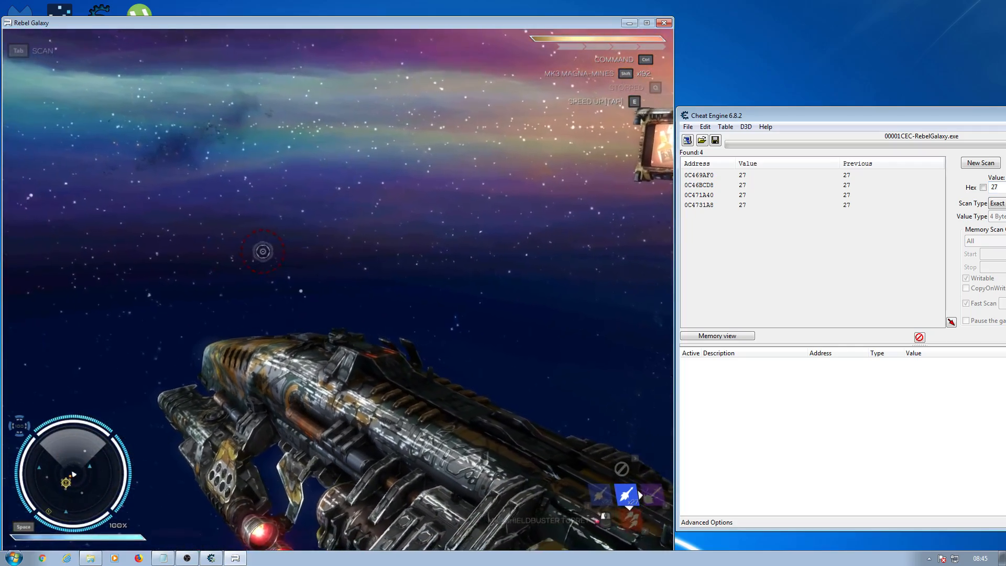
pyautogui.click(259, 244)
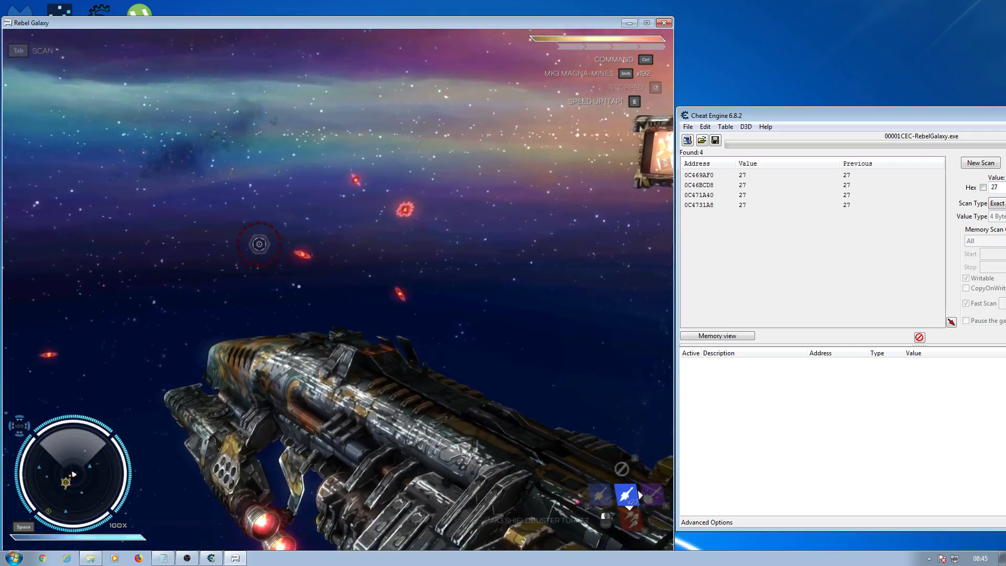
# - Fire one shot in the game, pause it, and add the first found address, 0C469AF0, to the address list
pyautogui.click(260, 244)
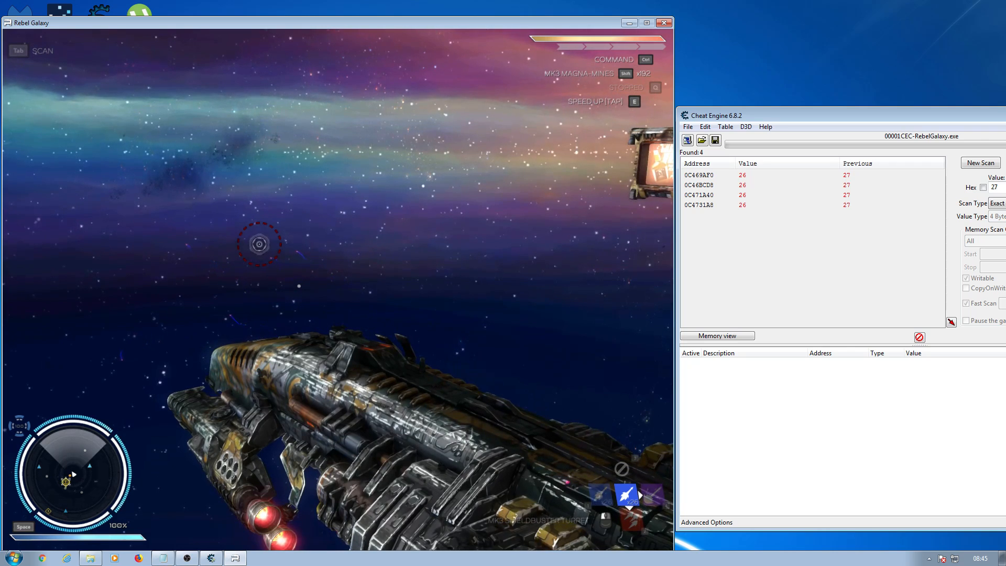
pyautogui.press('Escape')
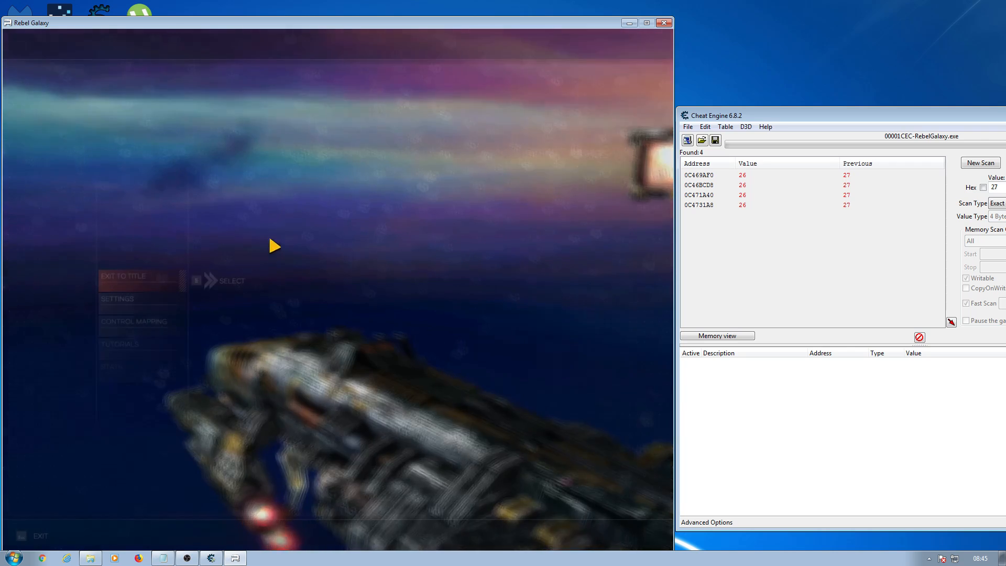
pyautogui.moveTo(775, 117); pyautogui.dragTo(582, 114)
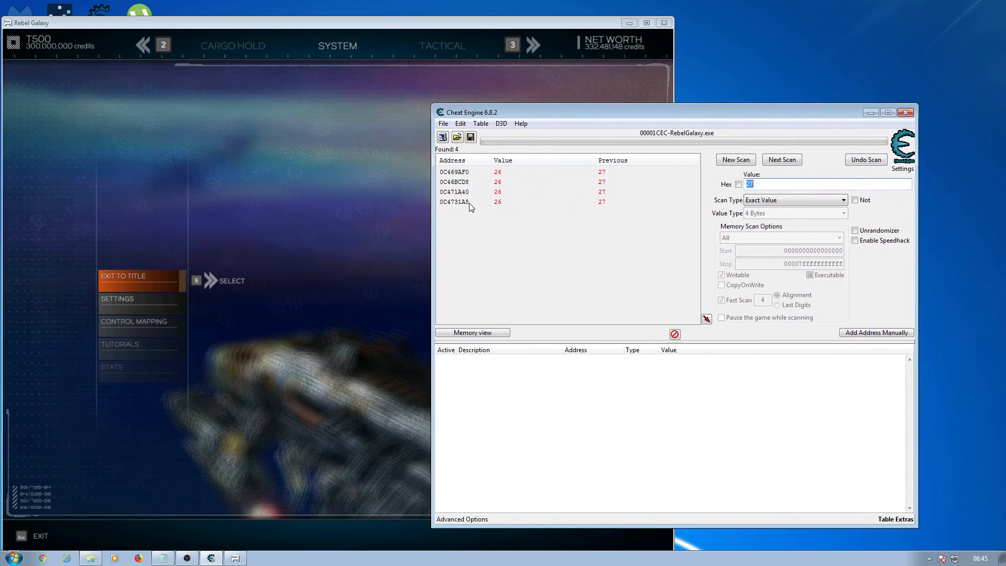
pyautogui.doubleClick(493, 173)
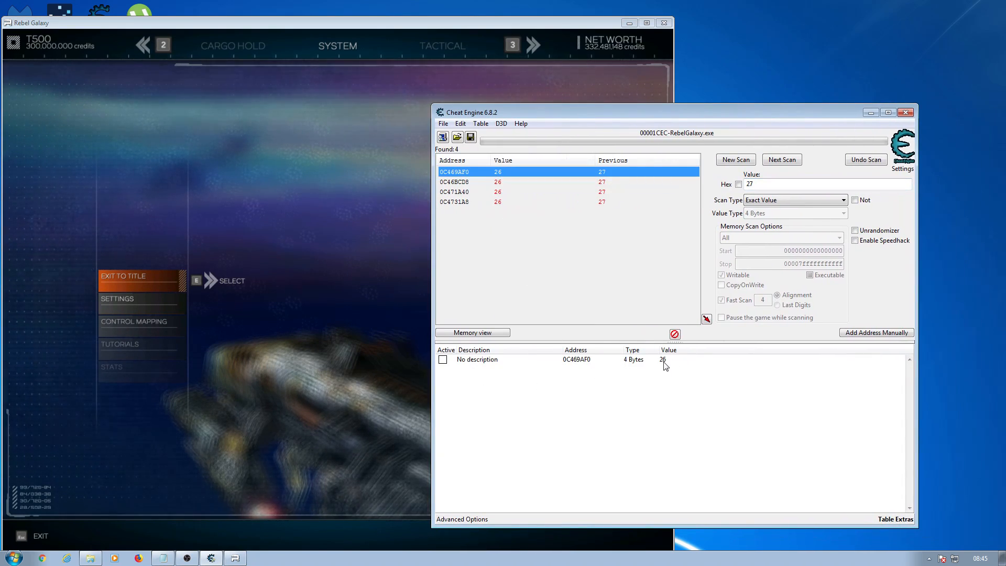
# - Freeze the 0C469AF0 record, fire several shots in the resumed game, and pause it to compare the values in Cheat Engine
pyautogui.click(445, 365)
pyautogui.click(352, 321)
pyautogui.press('Escape')
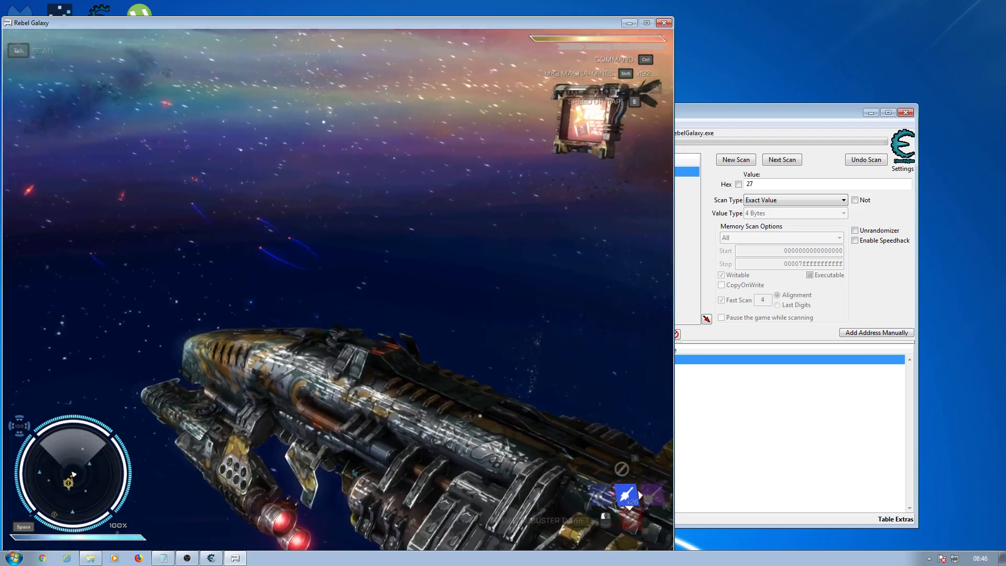
pyautogui.press('Escape')
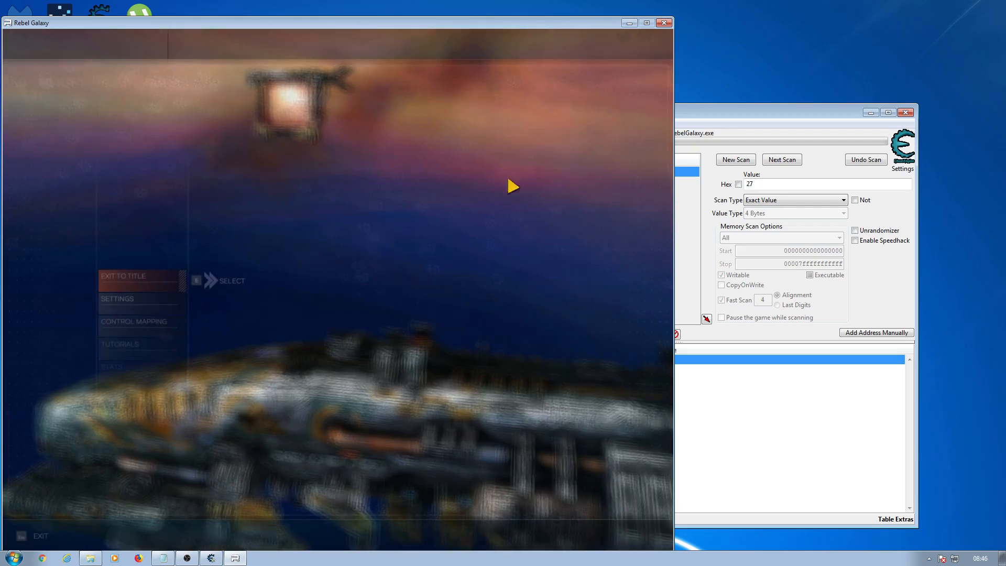
pyautogui.click(713, 114)
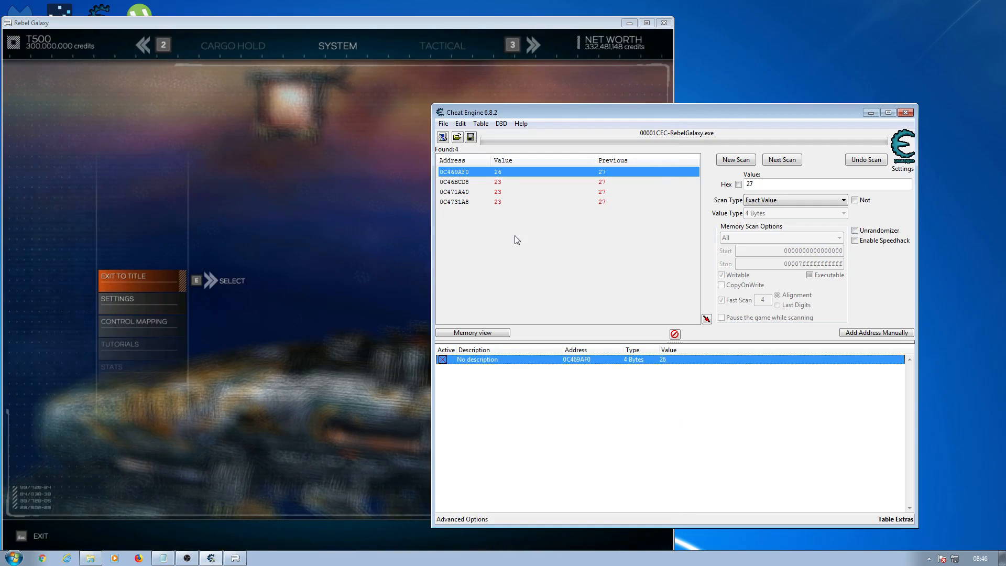
# - Resume the game to test firing again with the record frozen, and pause to recheck the ammo values in Cheat Engine
pyautogui.click(329, 252)
pyautogui.press('Escape')
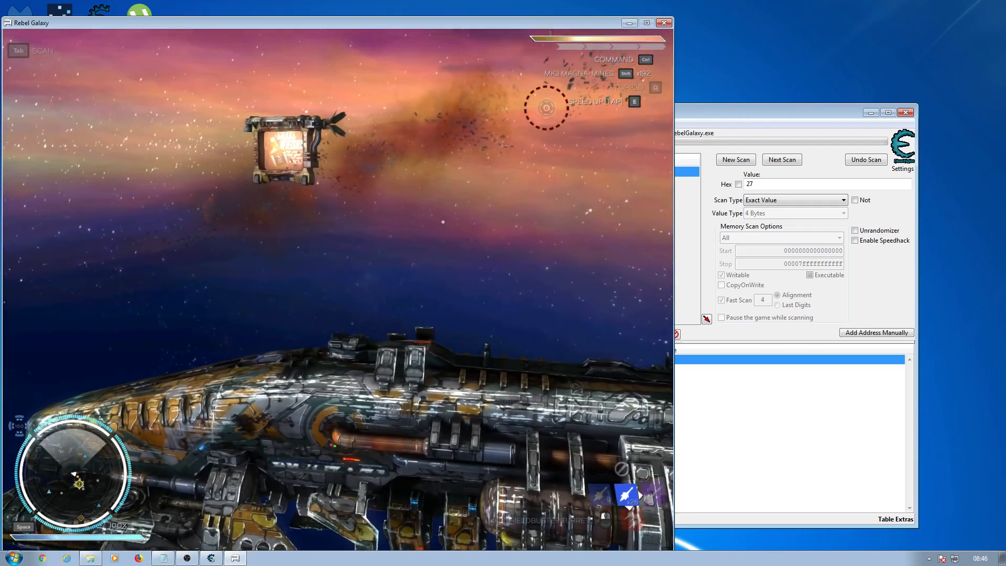
pyautogui.press('Escape')
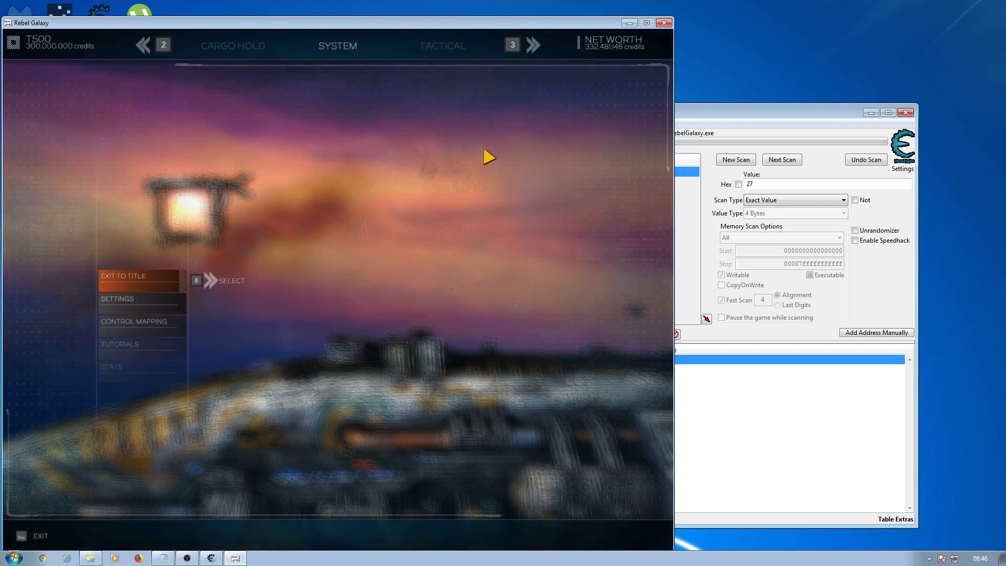
pyautogui.click(176, 308)
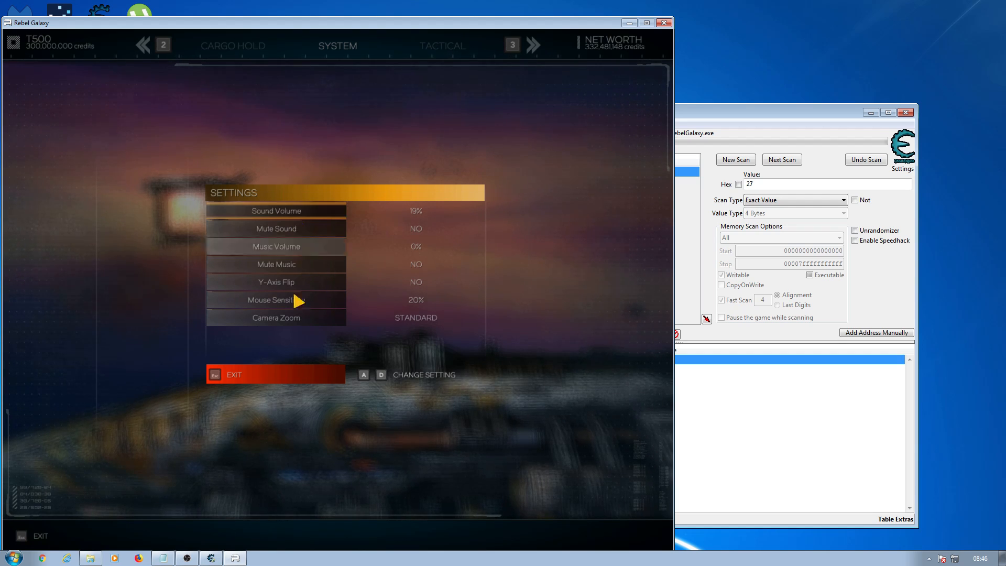
pyautogui.click(266, 376)
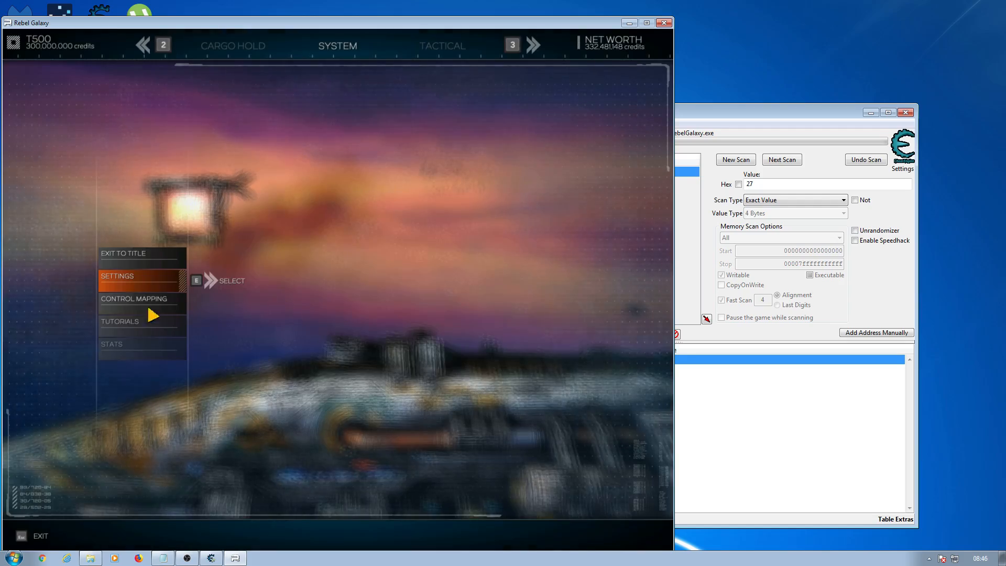
pyautogui.press('Escape')
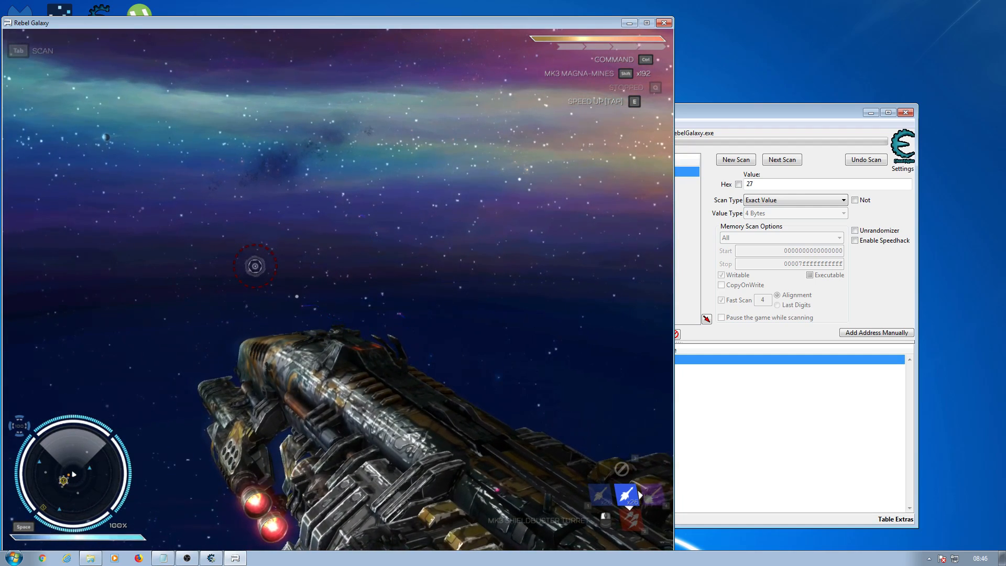
pyautogui.press('Escape')
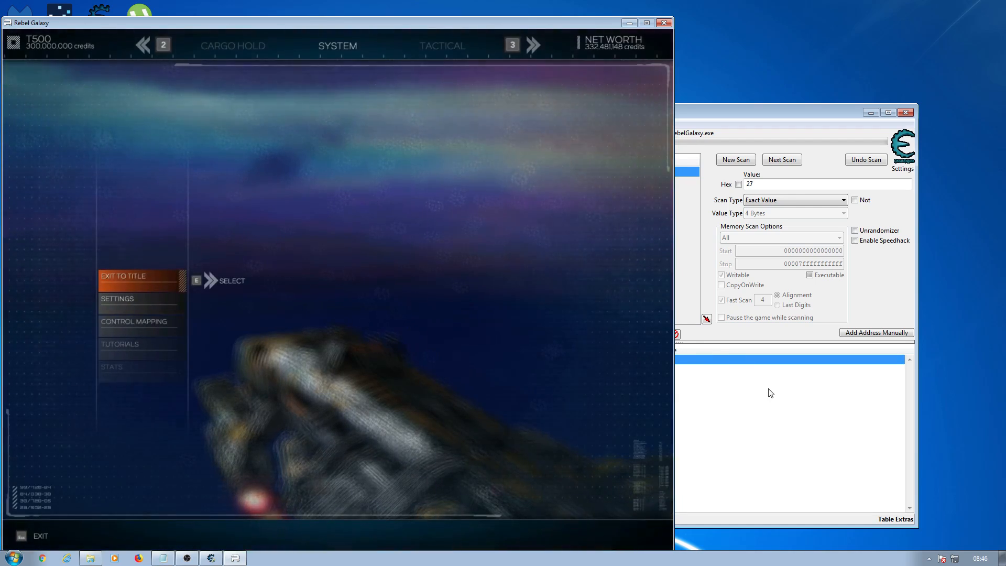
pyautogui.click(707, 393)
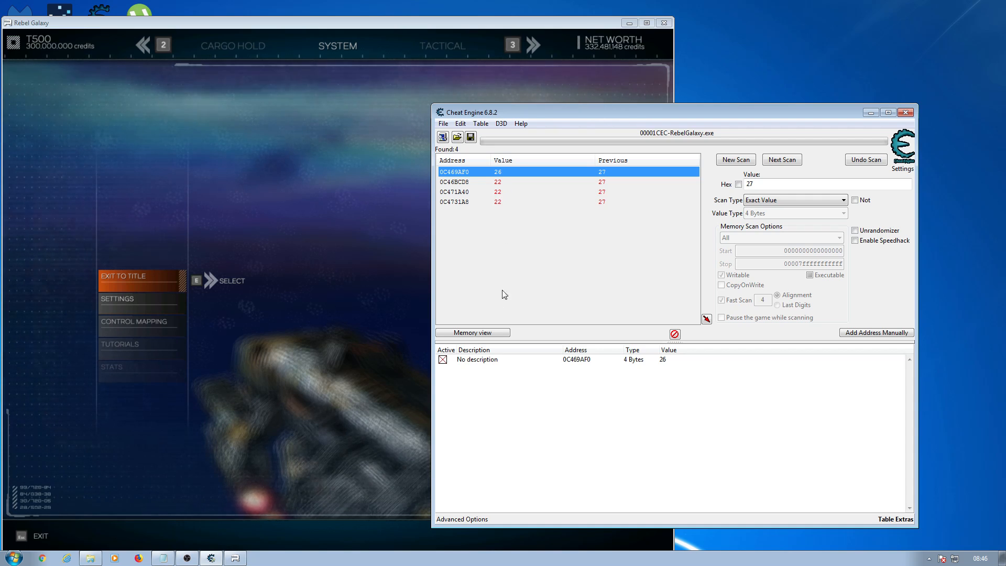
# - Unfreeze the 0C469AF0 record, fire one shot in the resumed game, and pause to check the record's value in Cheat Engine
pyautogui.click(308, 294)
pyautogui.press('Escape')
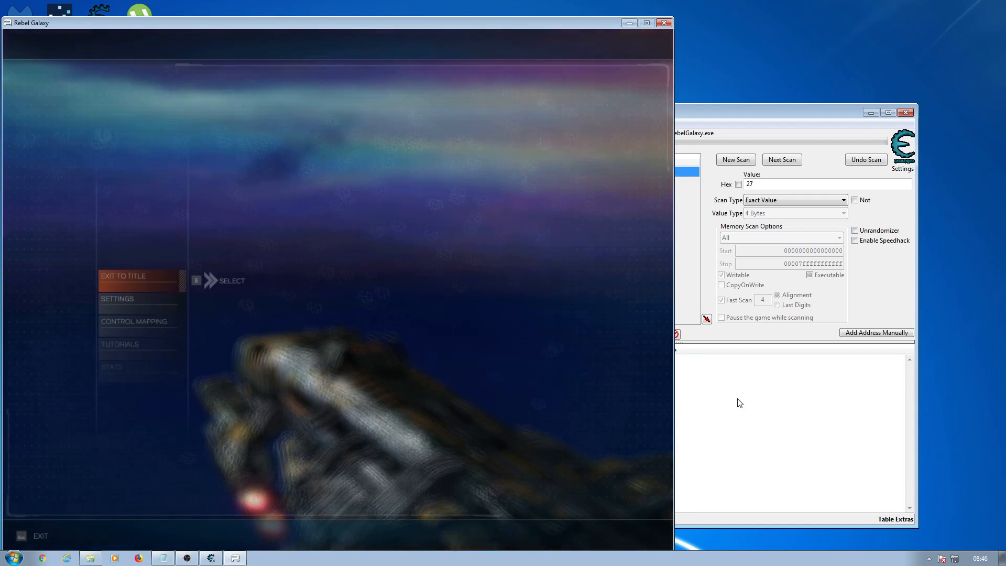
pyautogui.click(739, 403)
pyautogui.click(446, 358)
pyautogui.click(357, 245)
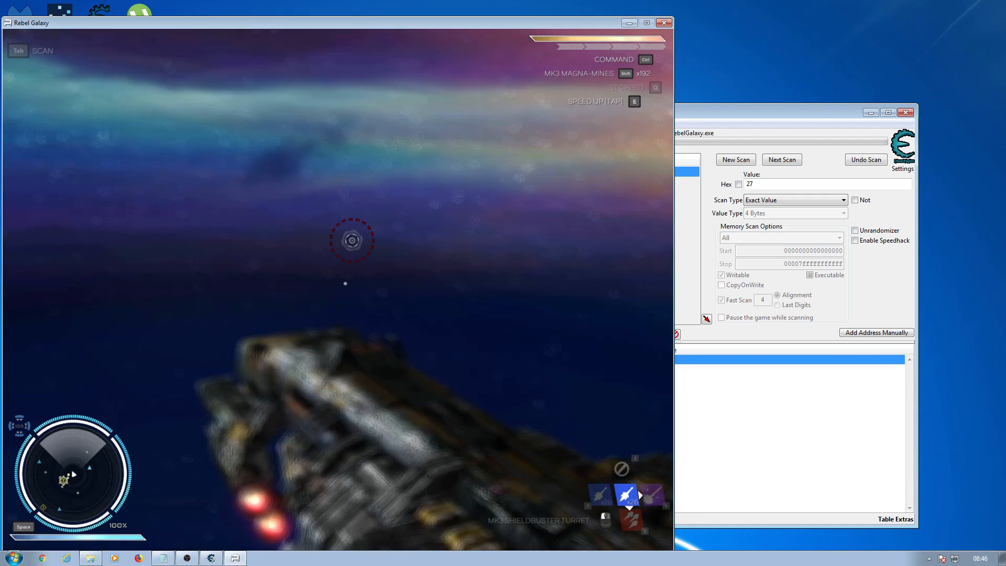
pyautogui.press('Escape')
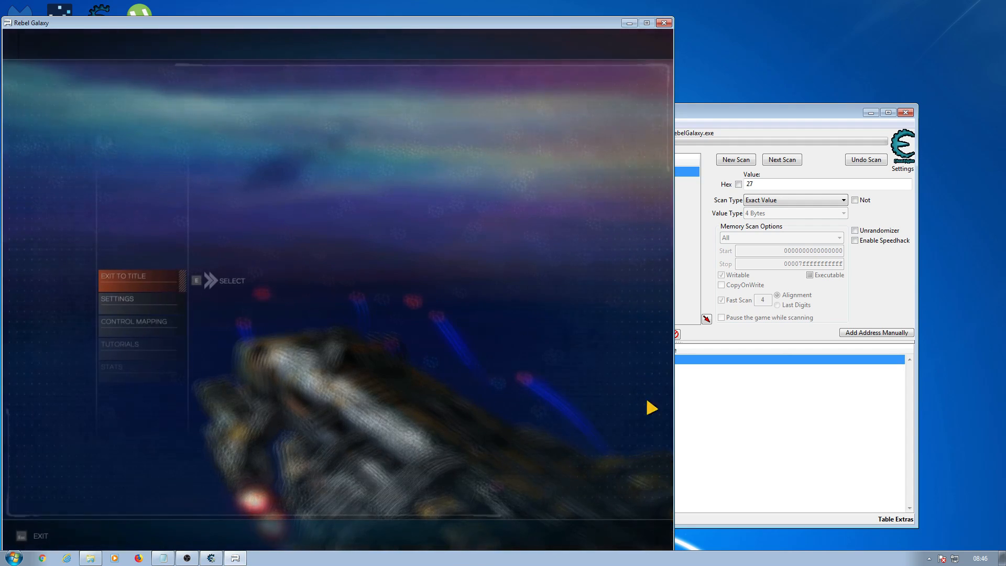
pyautogui.click(680, 395)
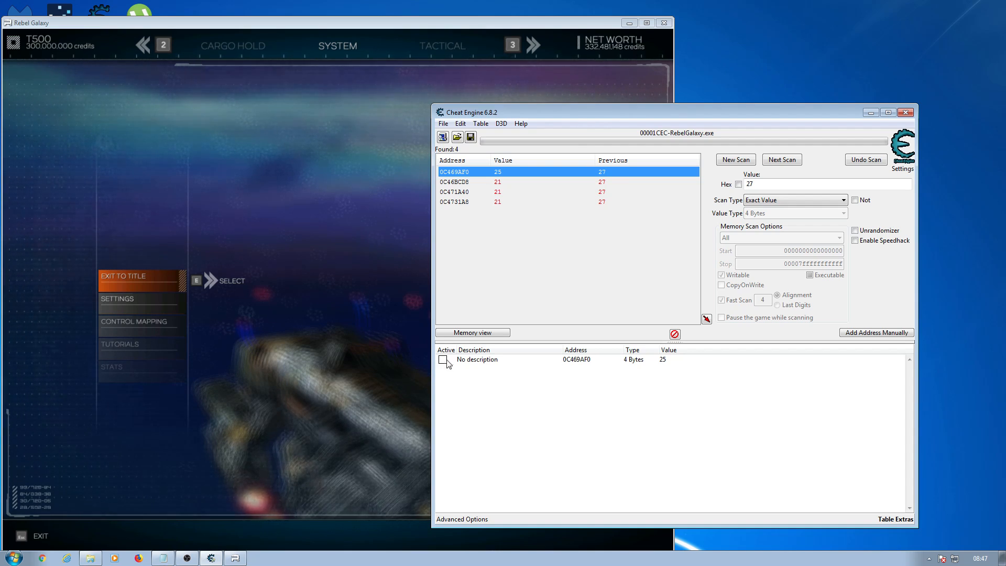
# - Clear the scan results for a new scan, and generate a pointermap from the 0C469AF0 record saved as Wep1Map
pyautogui.click(663, 363)
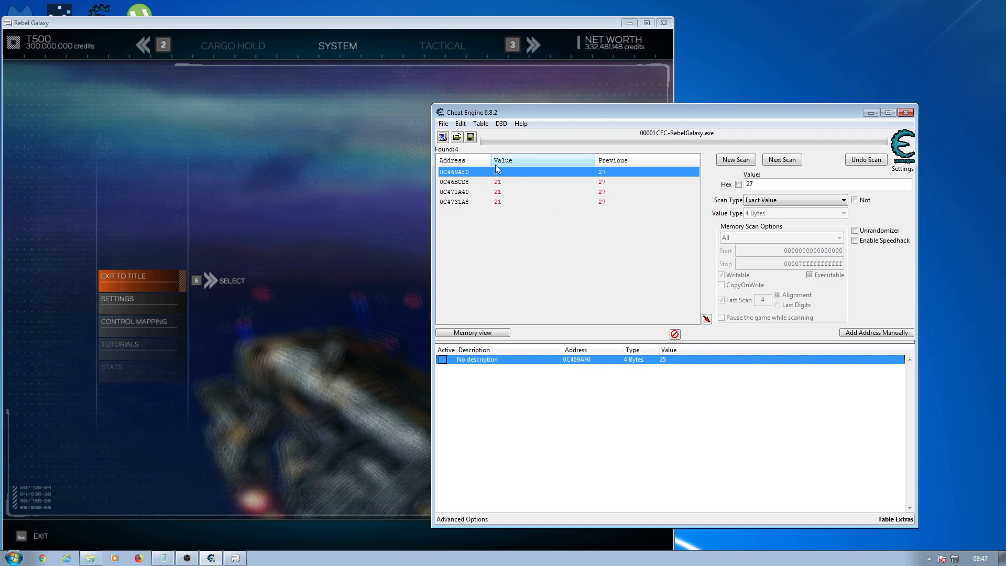
pyautogui.click(735, 160)
pyautogui.rightClick(666, 363)
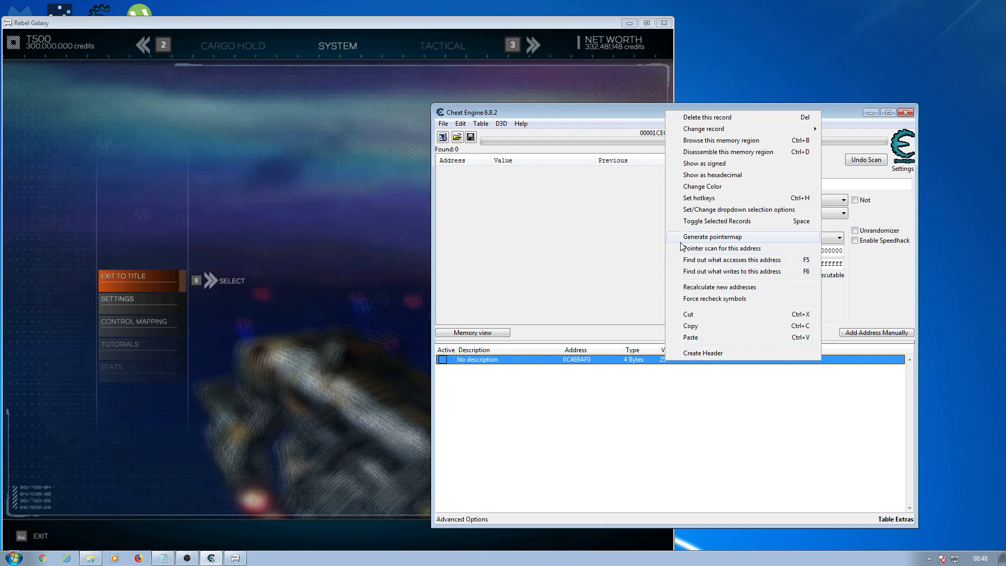
pyautogui.click(689, 238)
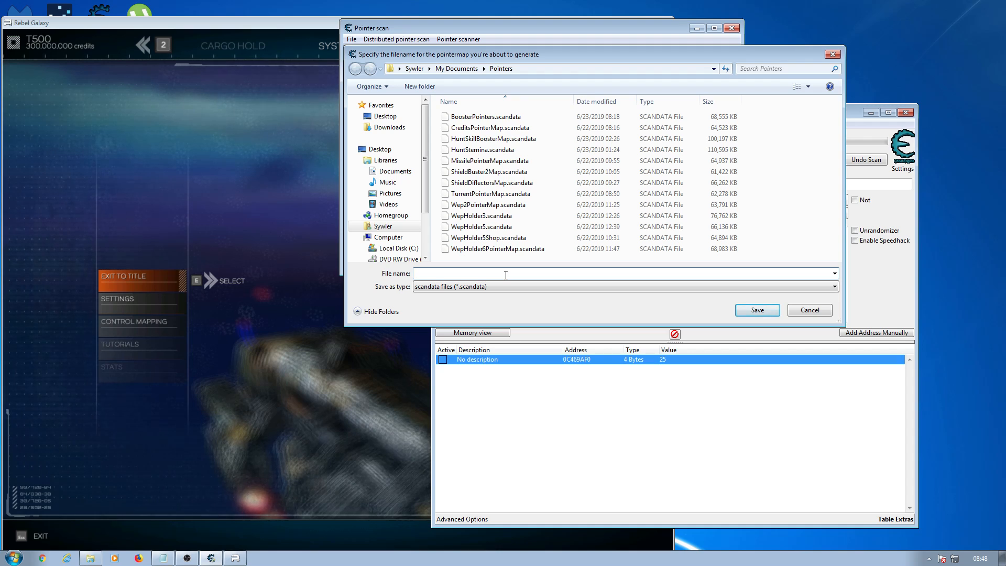
pyautogui.write('We')
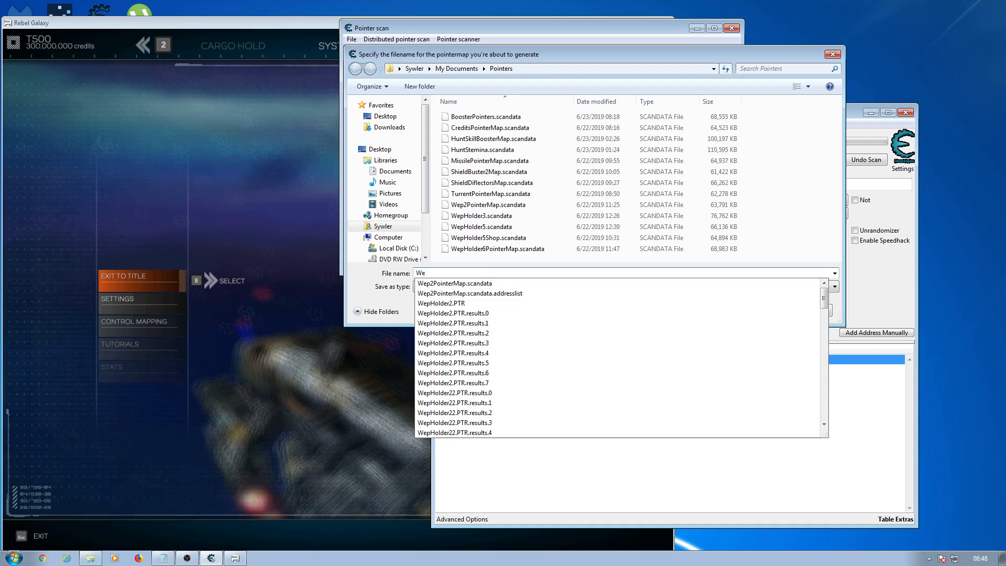
pyautogui.write('p1Map')
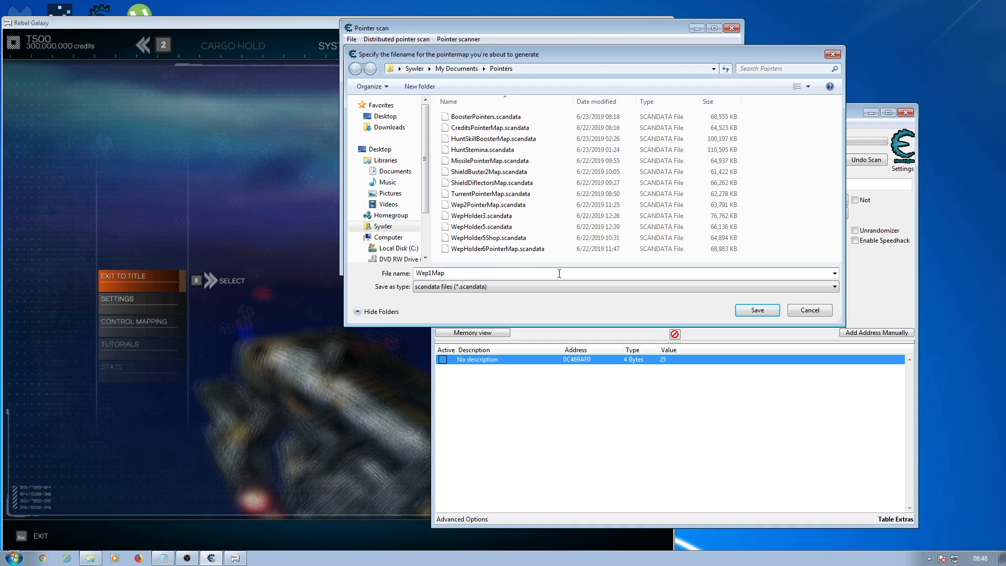
pyautogui.click(757, 309)
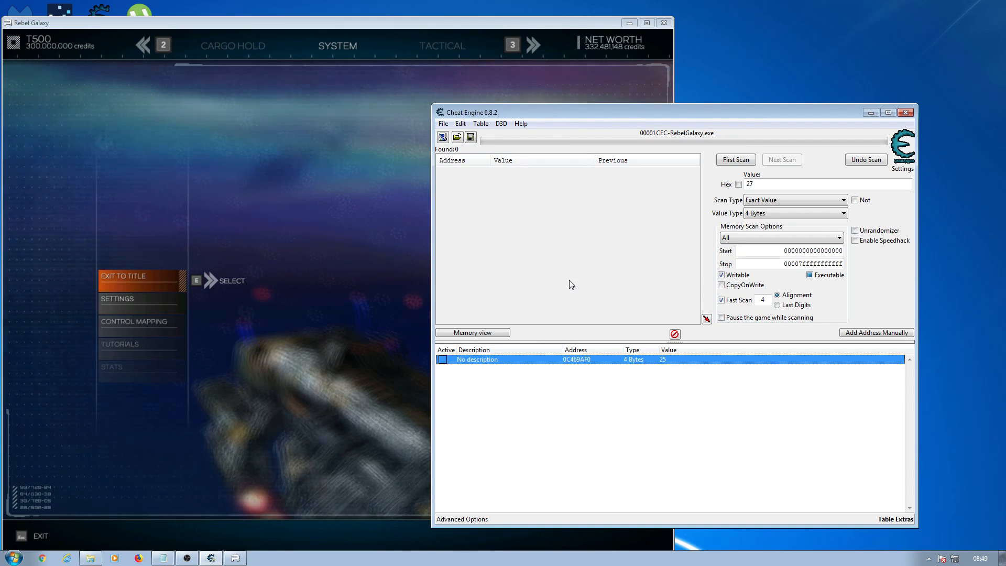
pyautogui.rightClick(655, 364)
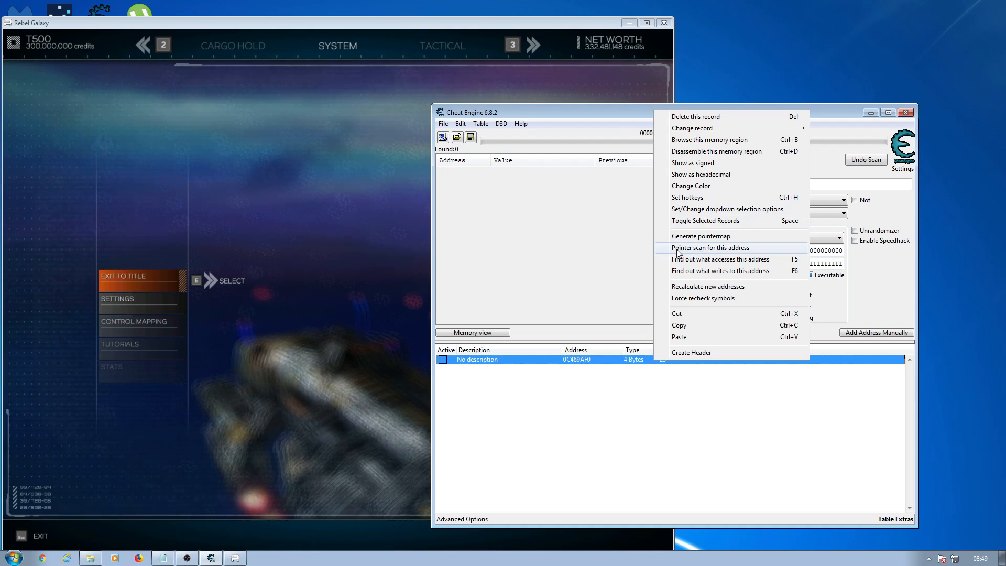
pyautogui.click(720, 254)
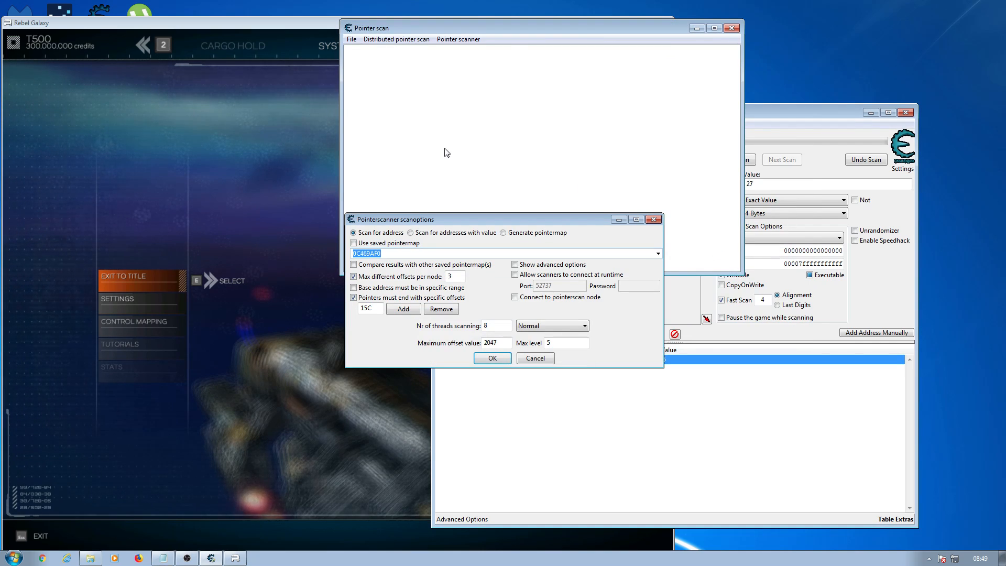
pyautogui.click(654, 219)
pyautogui.click(732, 27)
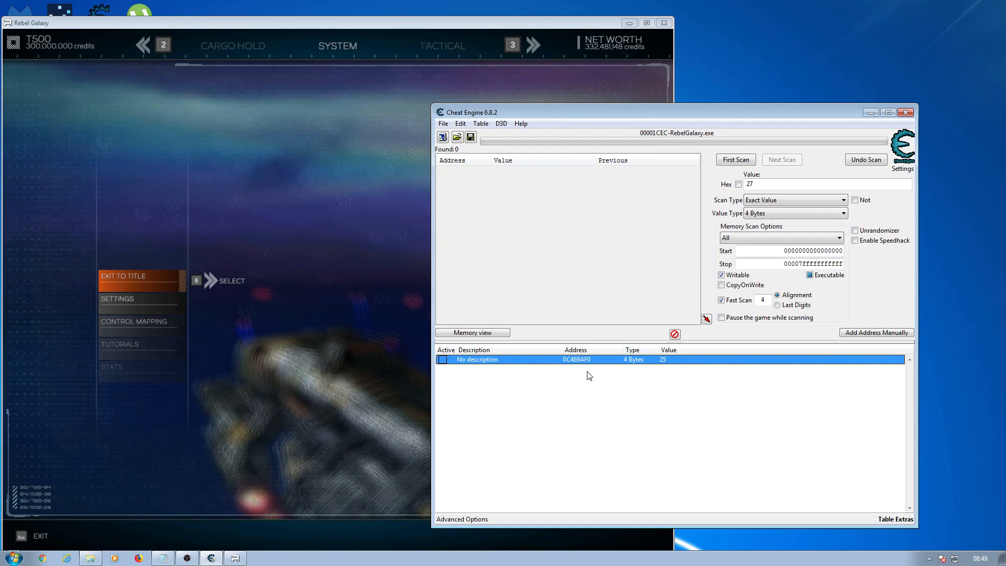
# - Start finding out what accesses address 0C469AF0, and move the opcode list beside the game window
pyautogui.rightClick(639, 364)
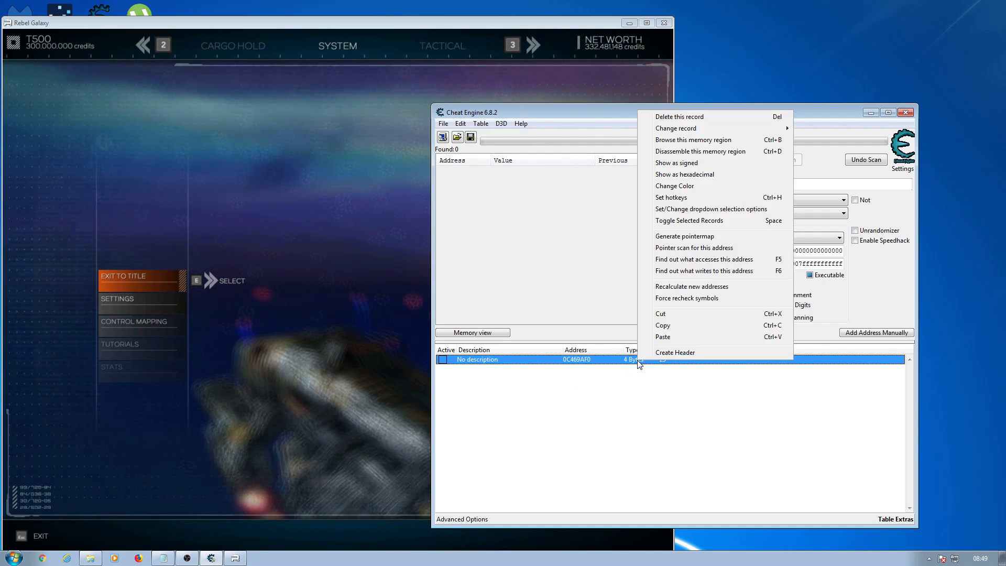
pyautogui.click(675, 262)
pyautogui.click(533, 287)
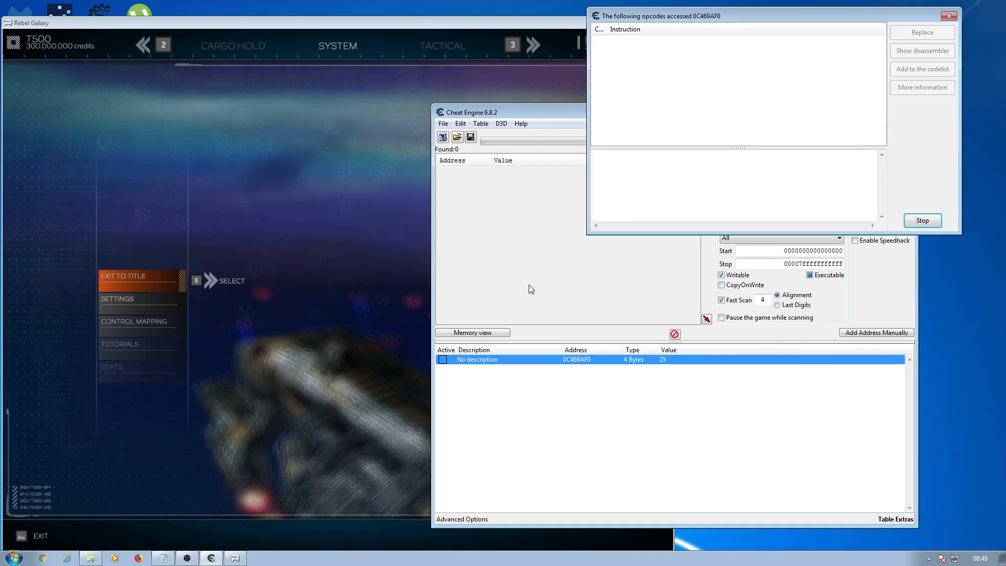
pyautogui.moveTo(738, 15); pyautogui.dragTo(828, 15)
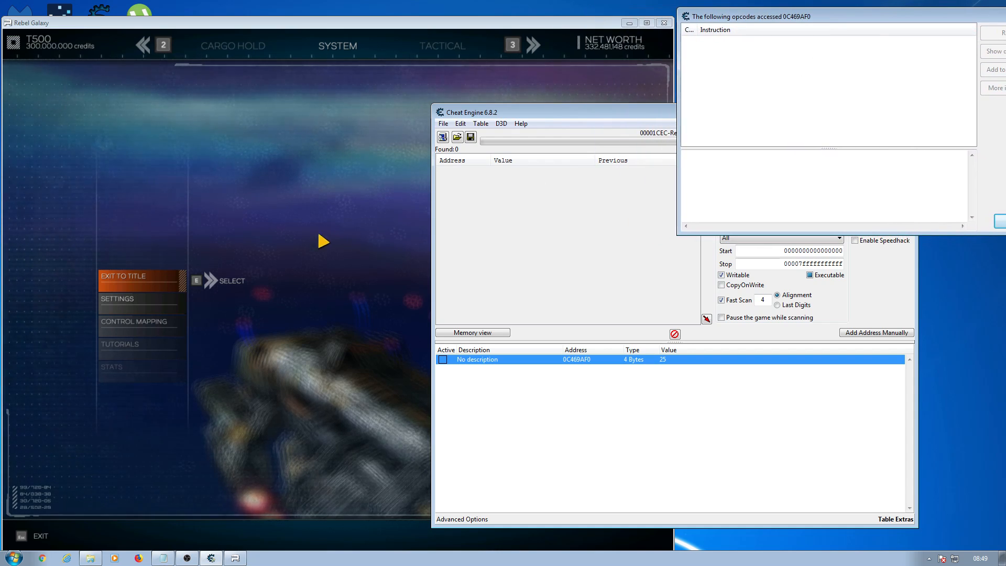
# - Run the game briefly so the instructions accessing 0C469AF0 are logged, and pause it to return to Cheat Engine
pyautogui.click(317, 248)
pyautogui.press('Escape')
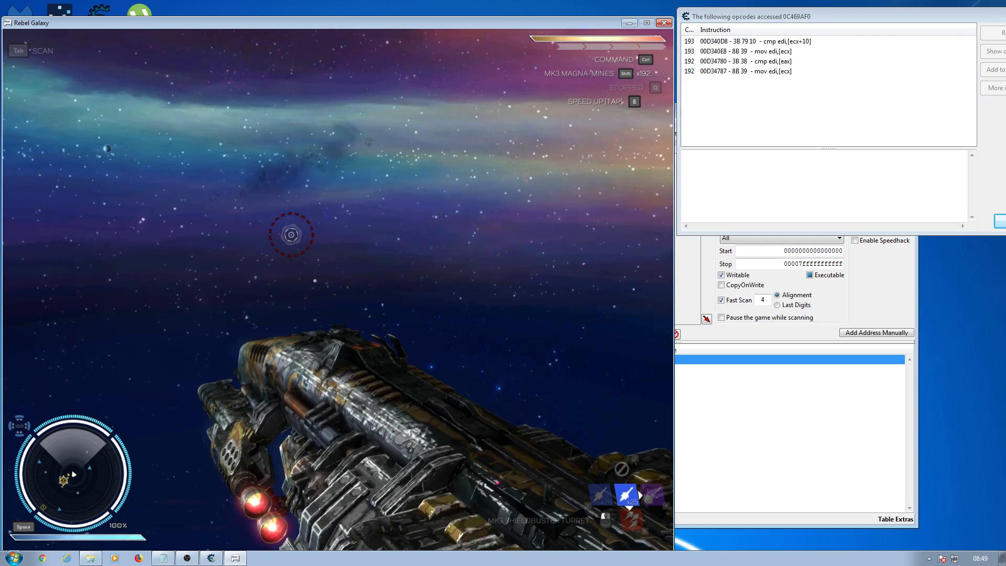
pyautogui.press('Escape')
pyautogui.click(694, 366)
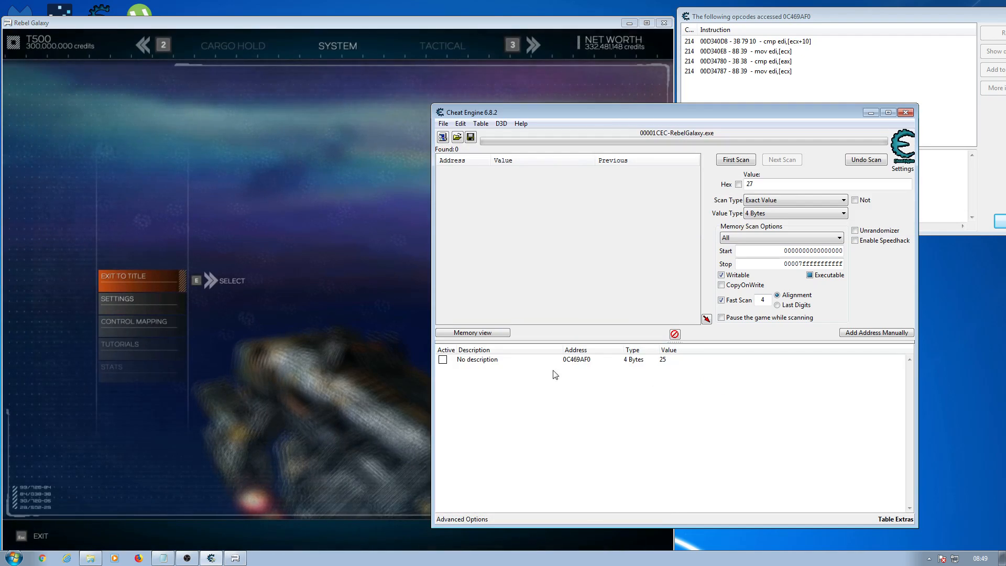
# - Freeze the 0C469AF0 record, fire a shot in the game to log its access instructions, and bring the opcode list fully into view
pyautogui.click(443, 360)
pyautogui.click(372, 266)
pyautogui.press('Escape')
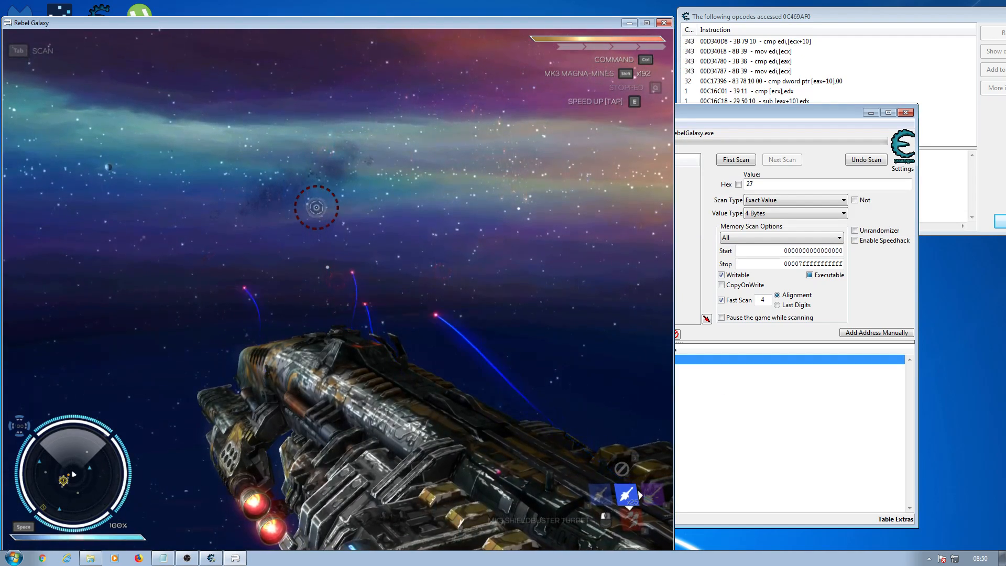
pyautogui.press('Escape')
pyautogui.click(818, 13)
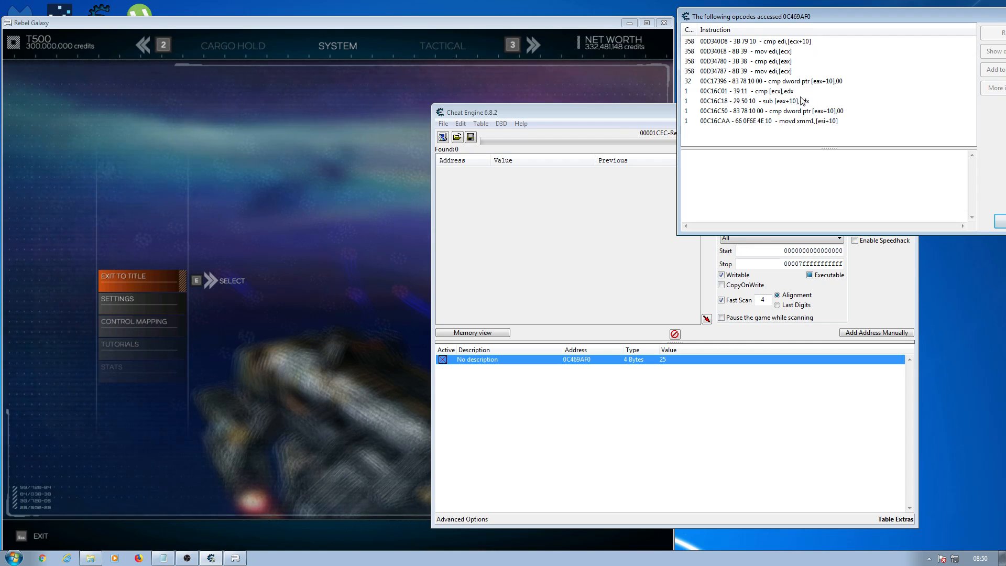
pyautogui.moveTo(871, 22); pyautogui.dragTo(807, 16)
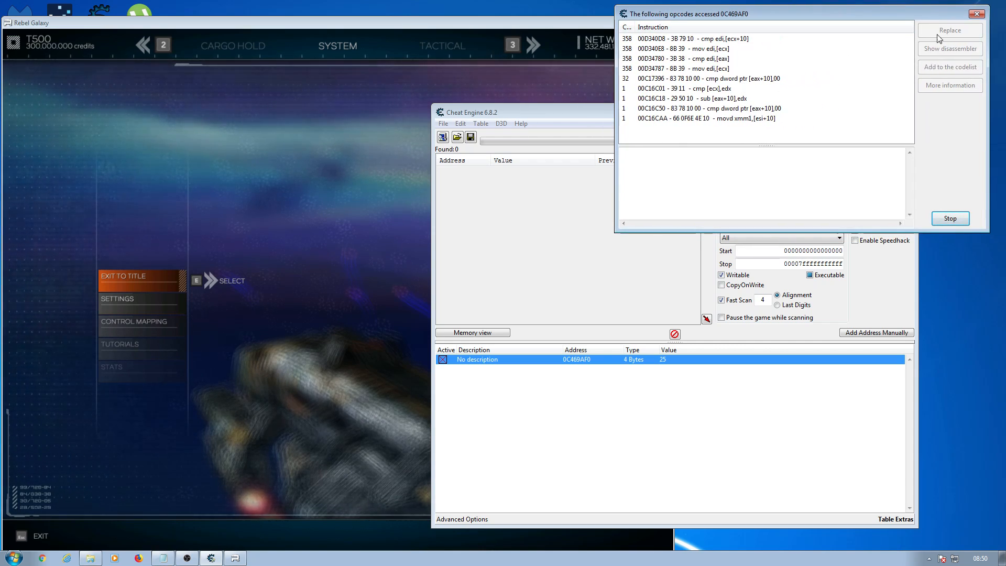
# - Close the list of opcodes accessing 0C469AF0, and check the Rocket offset in the RebelGalaxy codes notes
pyautogui.click(976, 15)
pyautogui.click(803, 116)
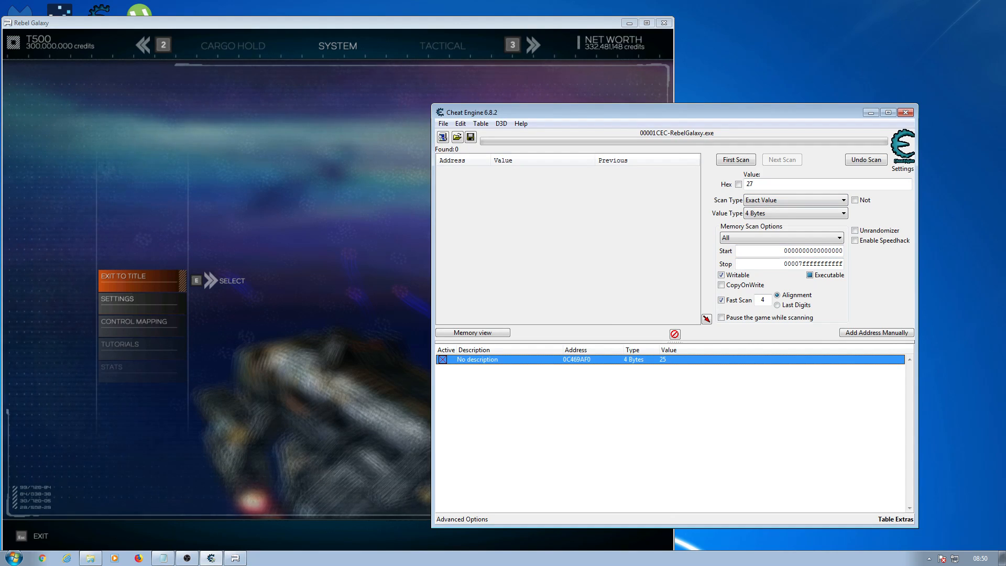
pyautogui.click(164, 558)
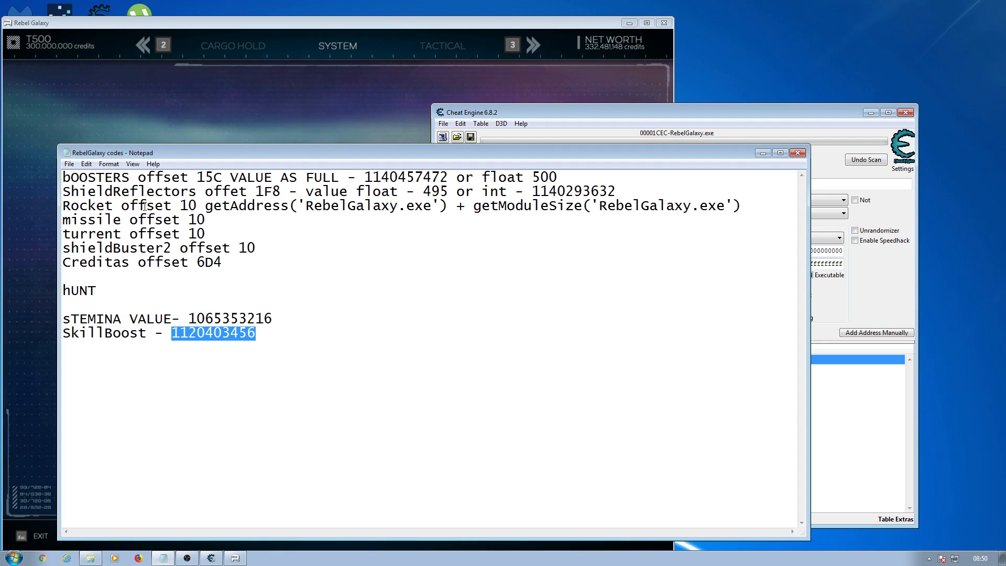
pyautogui.click(196, 206)
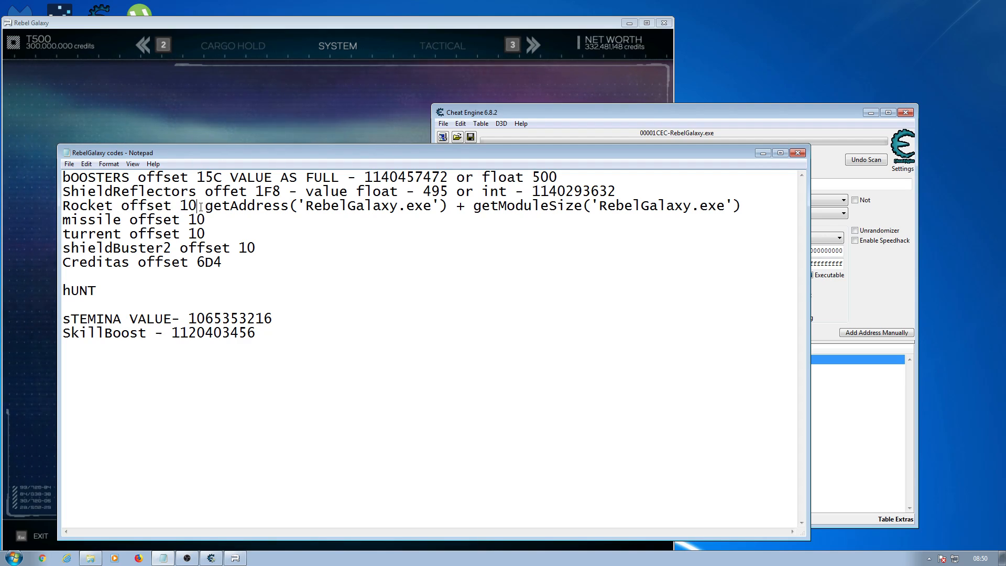
pyautogui.click(764, 154)
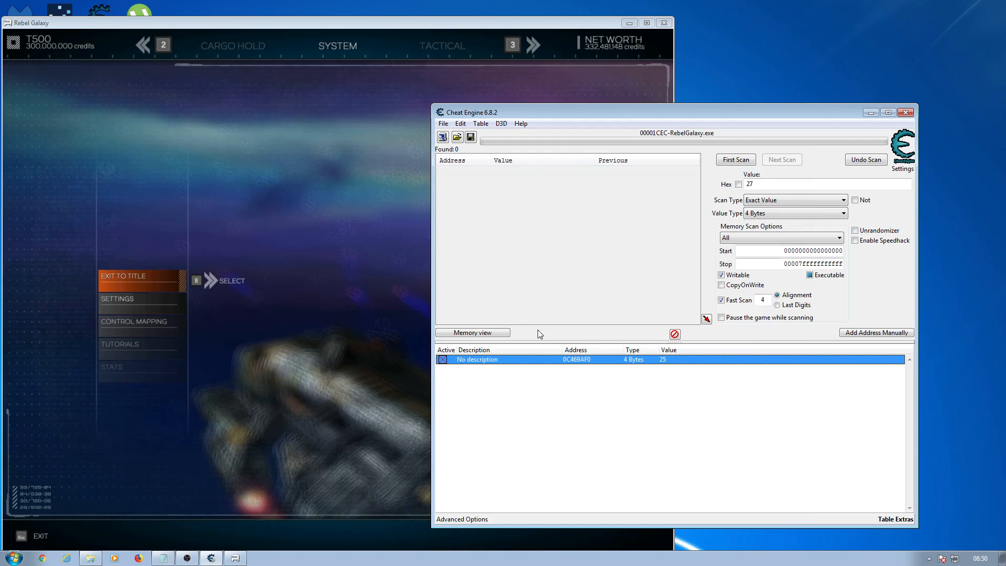
# - Set up a pointer scan for address 0C469AF0 that uses the saved pointermap Wep1Map.scandata
pyautogui.rightClick(666, 364)
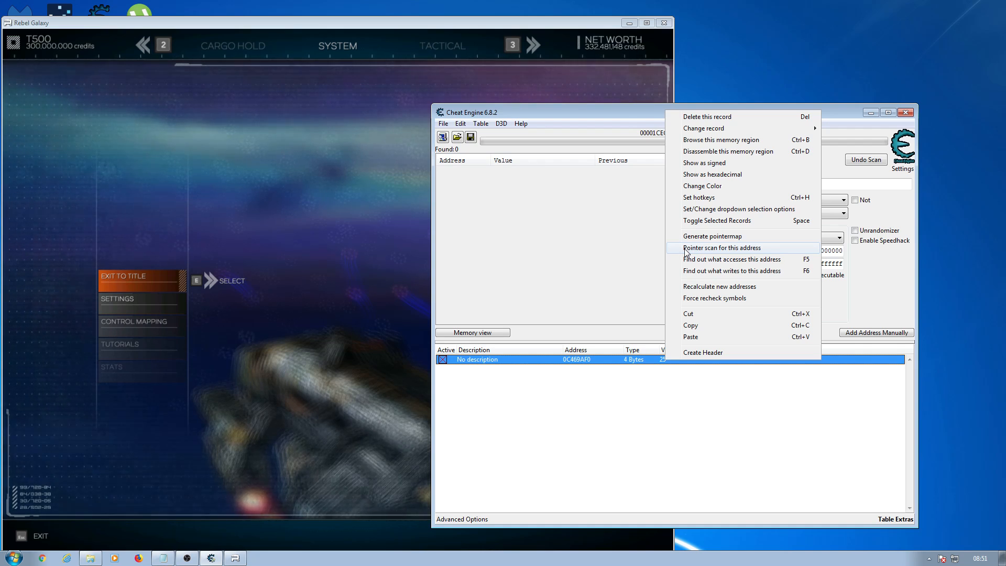
pyautogui.click(669, 412)
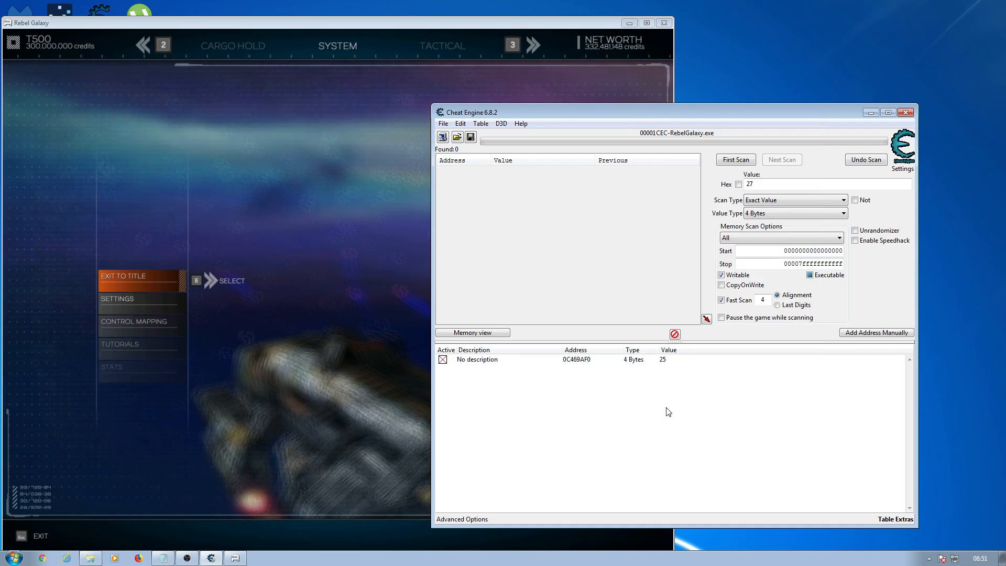
pyautogui.rightClick(667, 360)
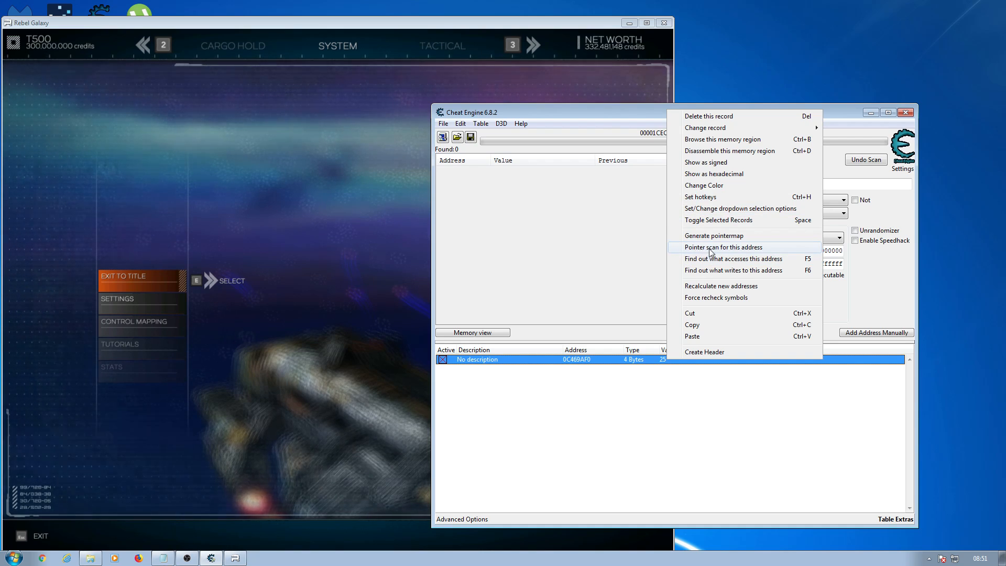
pyautogui.click(732, 252)
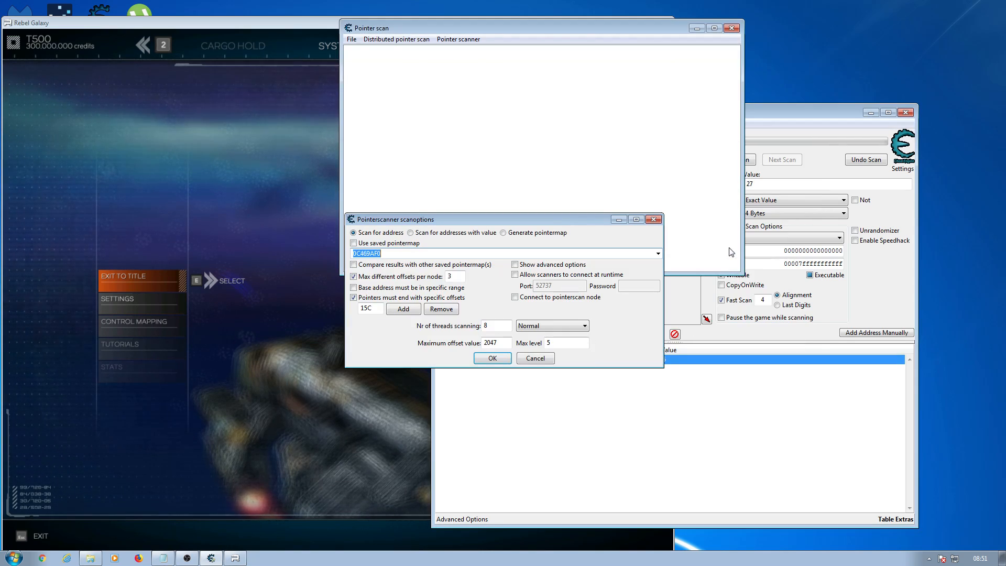
pyautogui.click(354, 243)
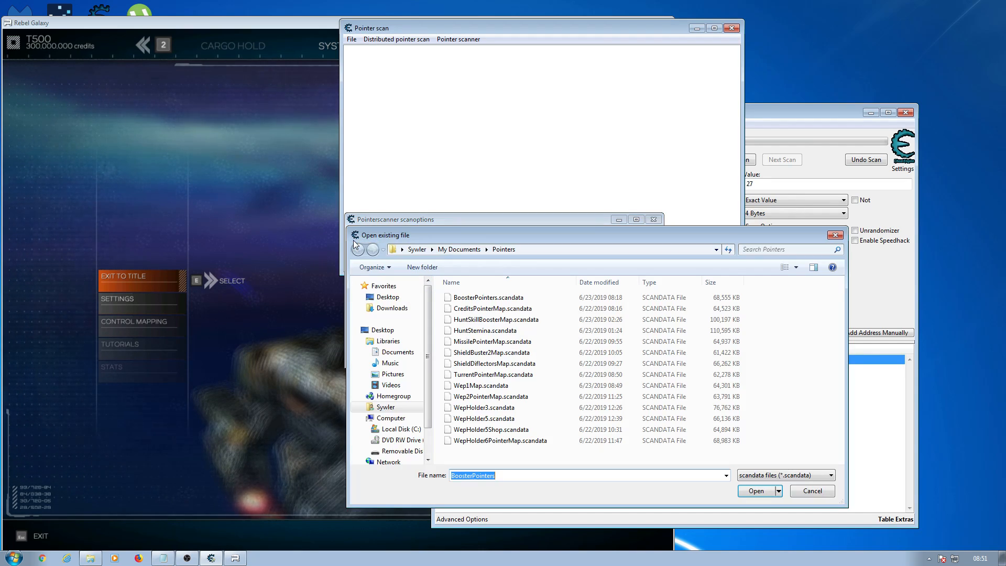
pyautogui.click(463, 387)
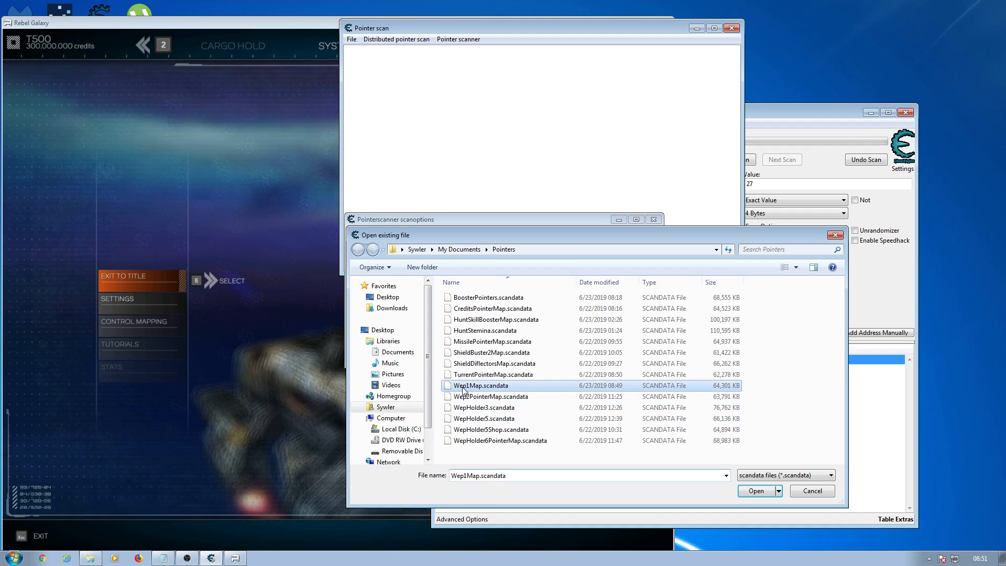
pyautogui.click(759, 491)
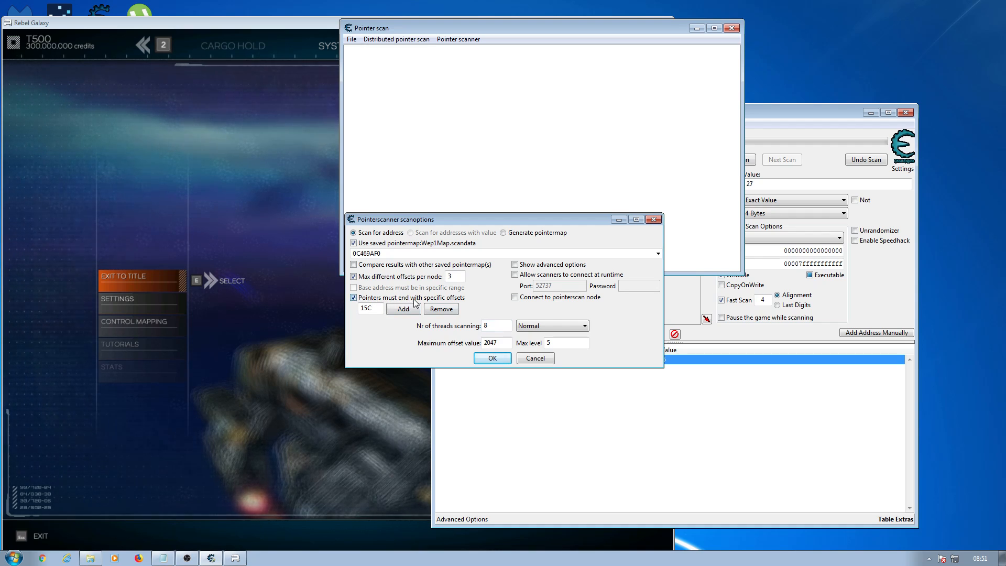
# - Require pointers to end with offset 10, and run the pointer scan with its results stored as Wep1Pointer
pyautogui.moveTo(373, 310); pyautogui.dragTo(361, 308)
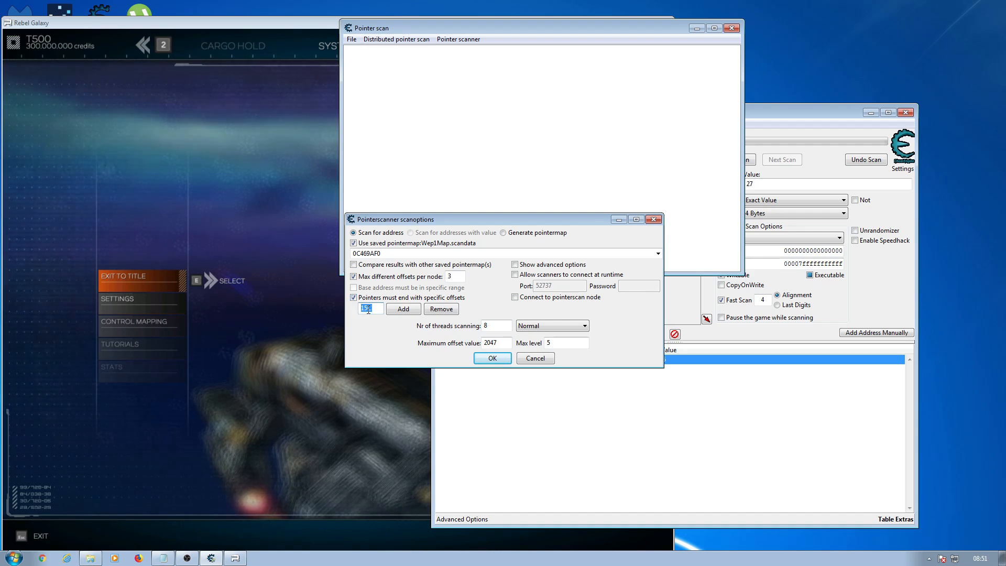
pyautogui.write('10')
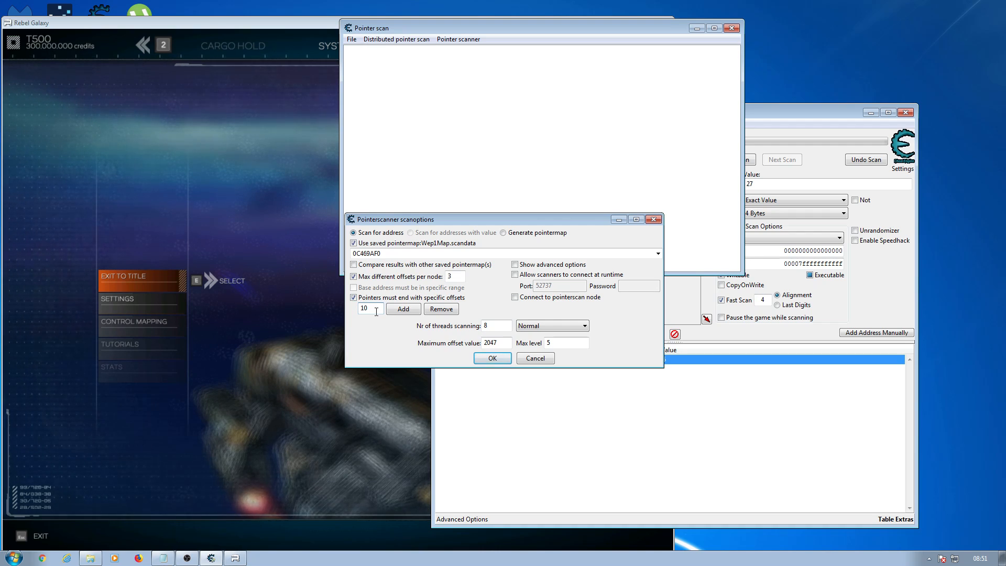
pyautogui.click(491, 358)
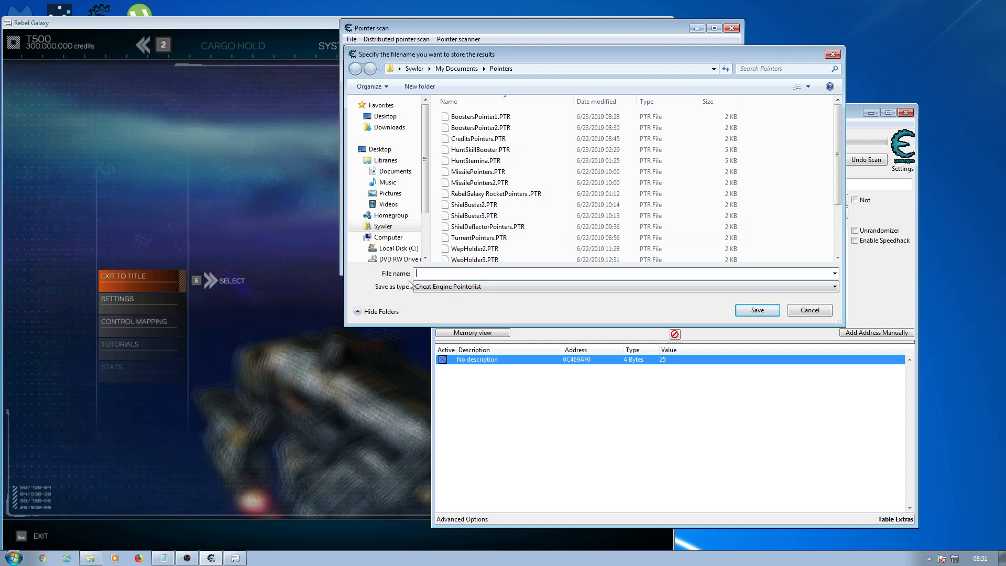
pyautogui.write('We')
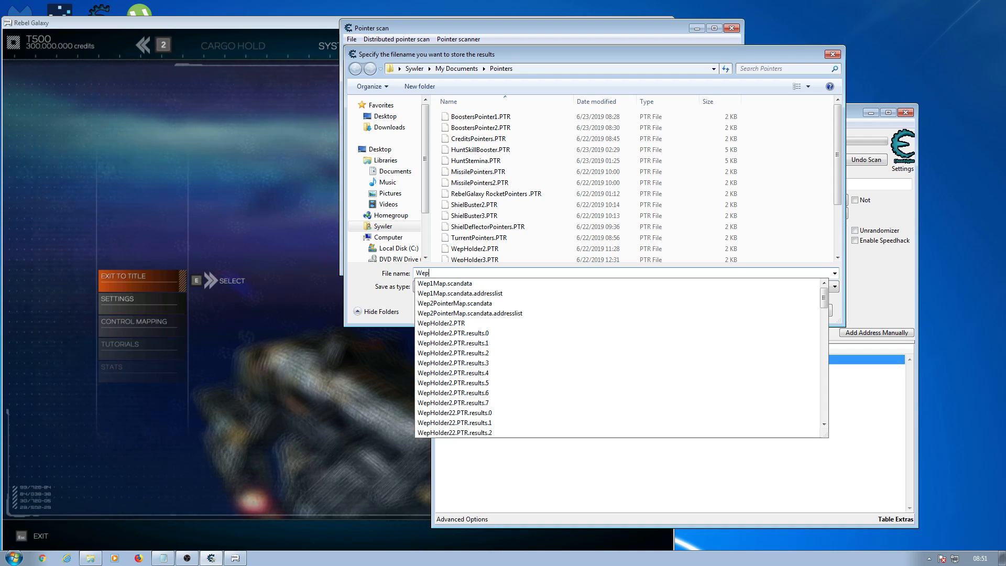
pyautogui.write('p1')
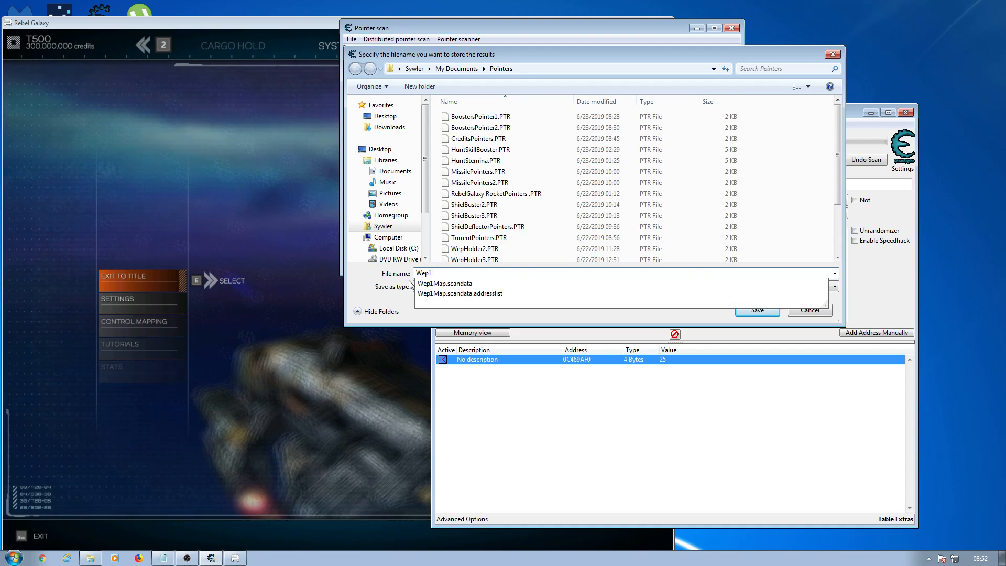
pyautogui.write('Pointer')
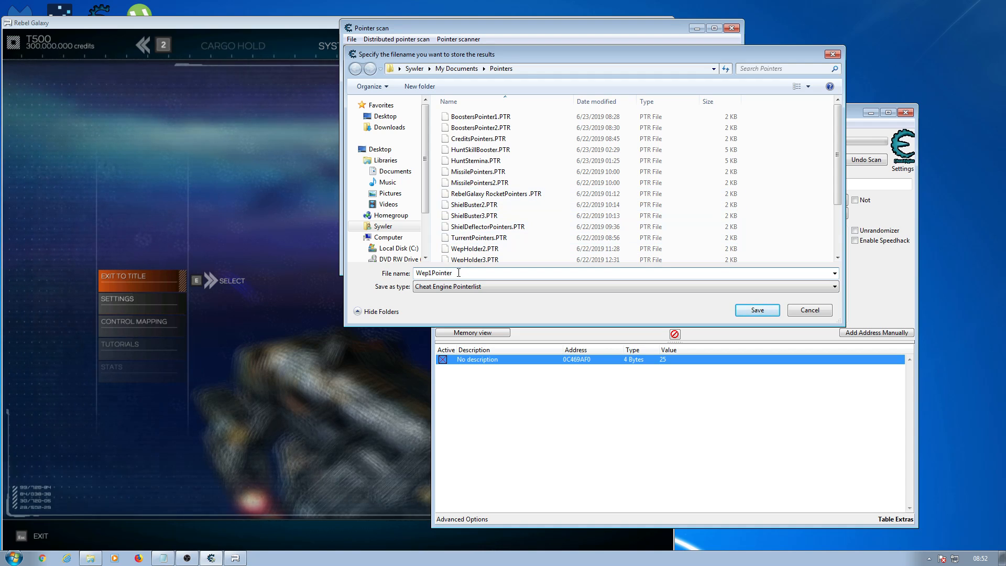
pyautogui.click(757, 311)
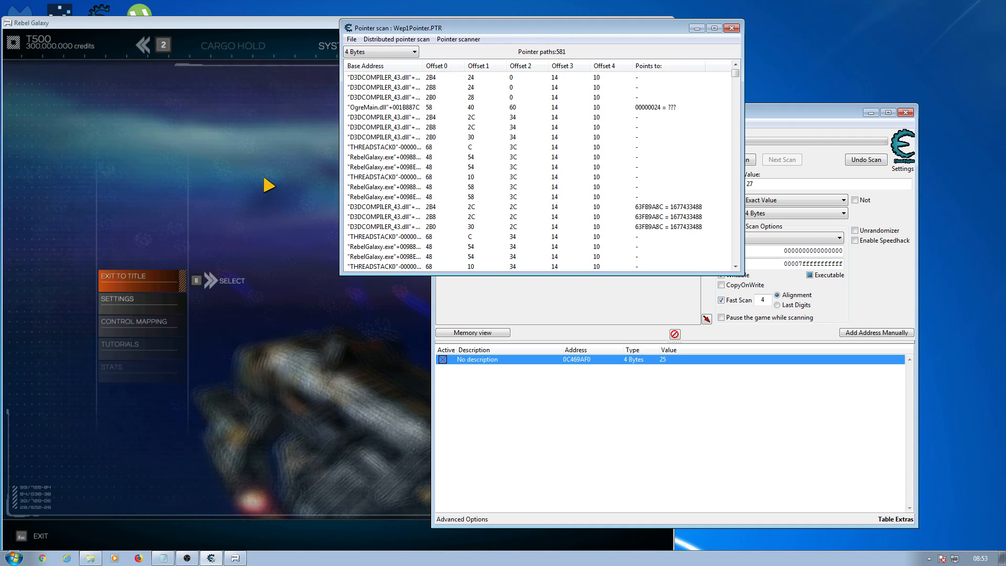
# - Change the value of the frozen 0C469AF0 record to 28
pyautogui.click(269, 185)
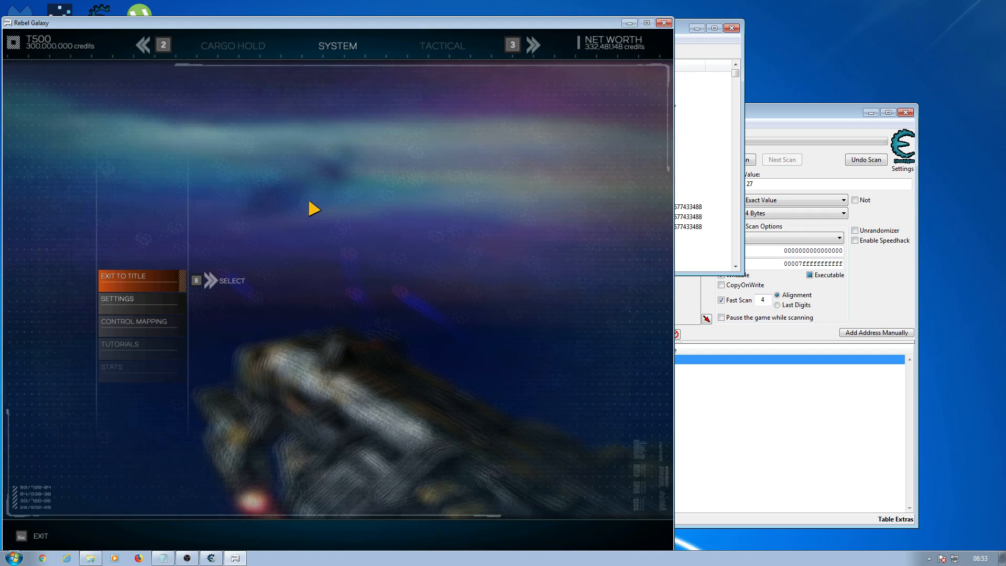
pyautogui.click(816, 109)
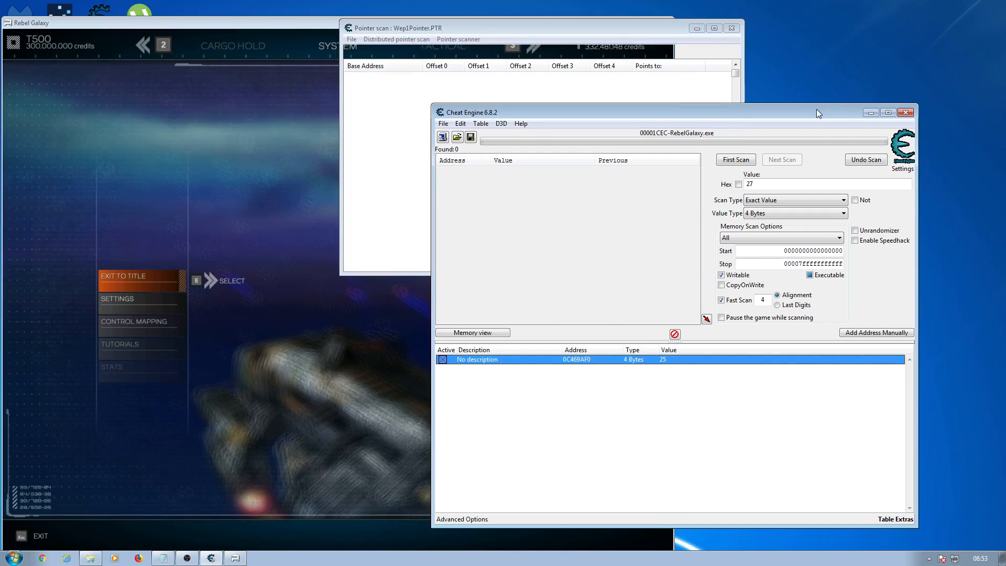
pyautogui.doubleClick(671, 362)
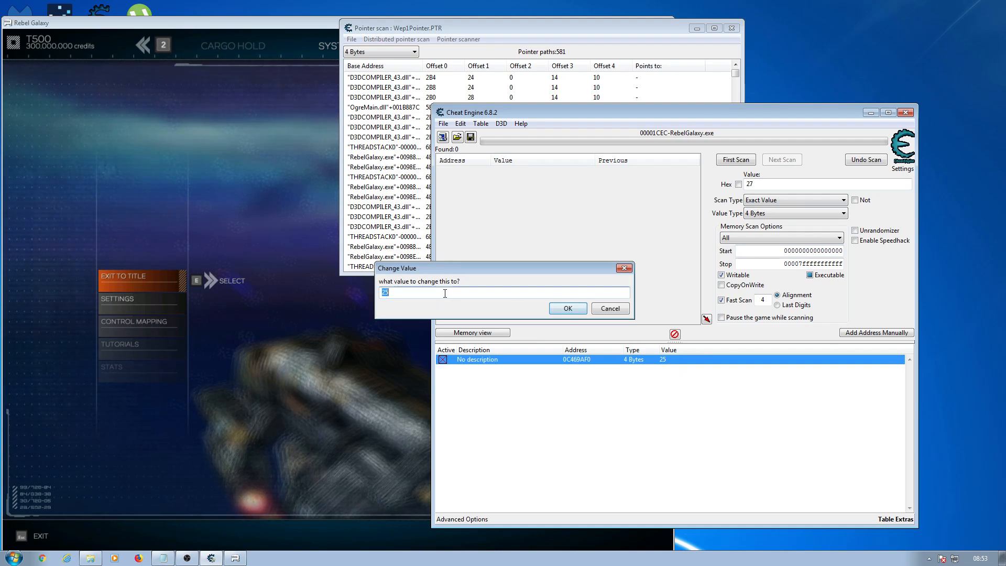
pyautogui.write('2')
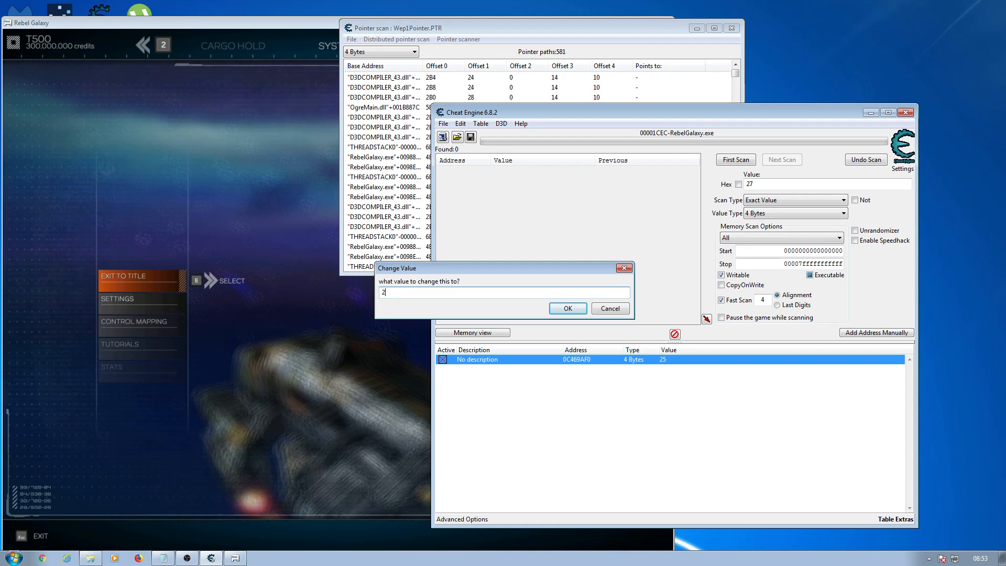
pyautogui.write('588')
pyautogui.click(558, 309)
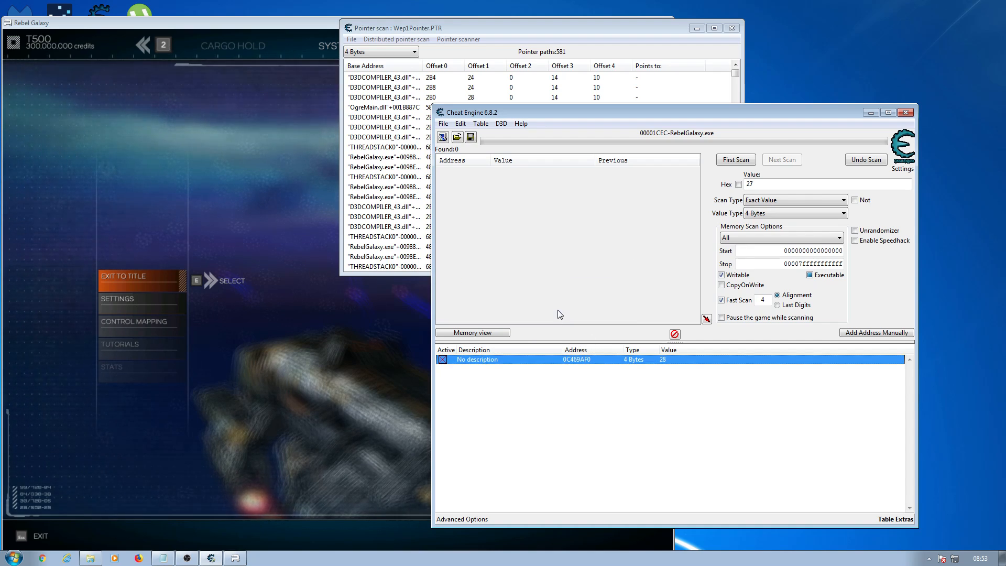
# - Run the game briefly and pause it again, and move the pointer scan results window away from the game window
pyautogui.click(307, 385)
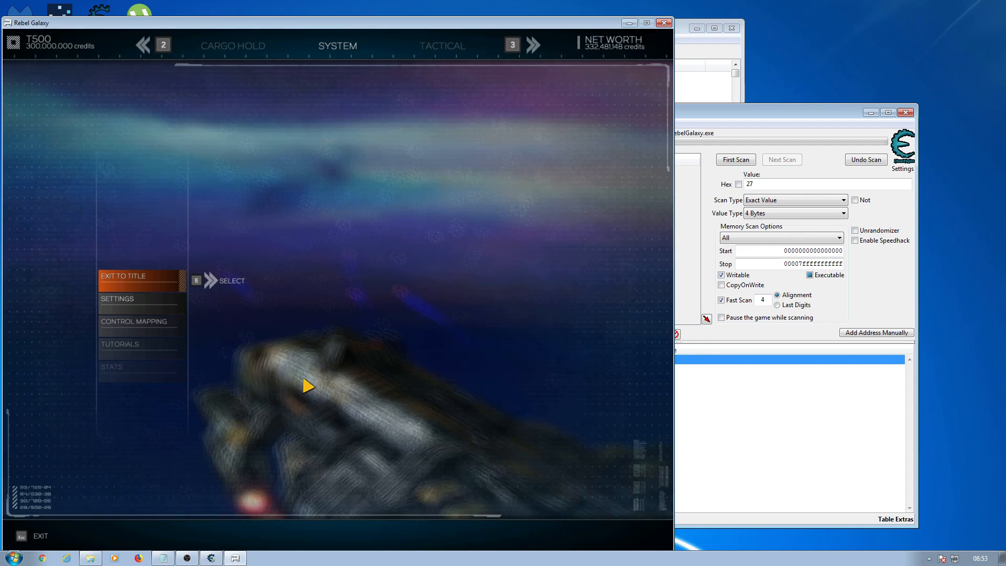
pyautogui.click(736, 55)
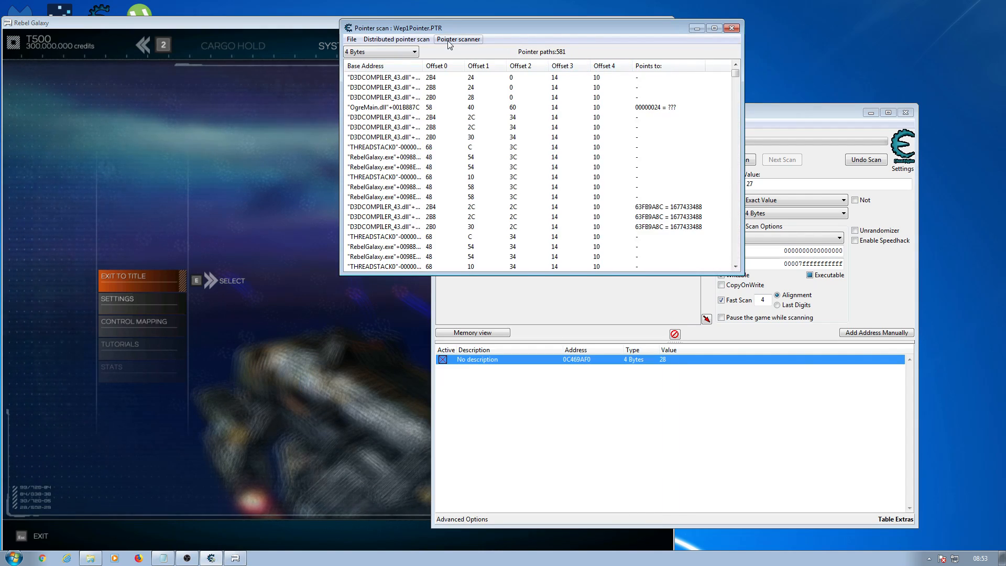
pyautogui.click(213, 189)
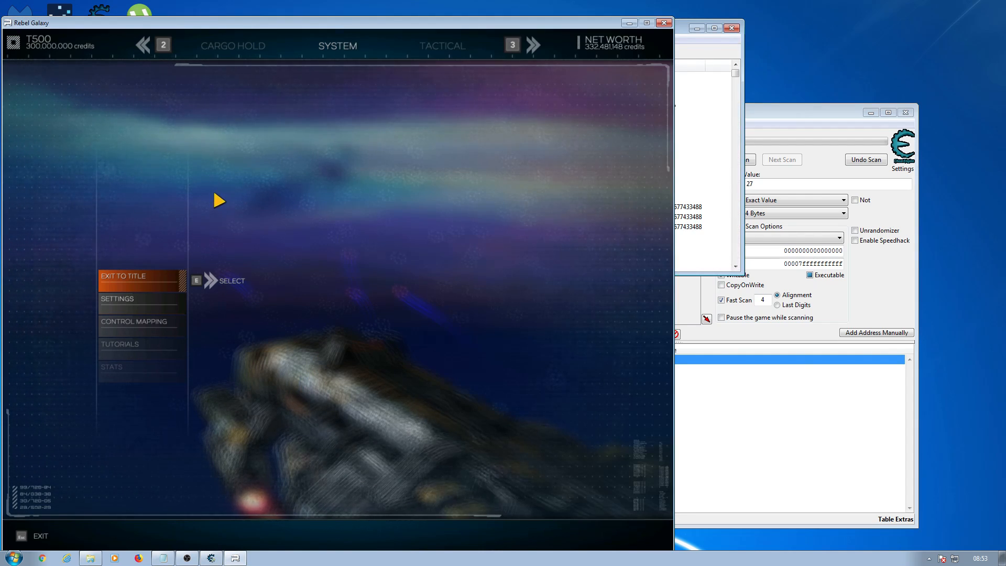
pyautogui.press('Escape')
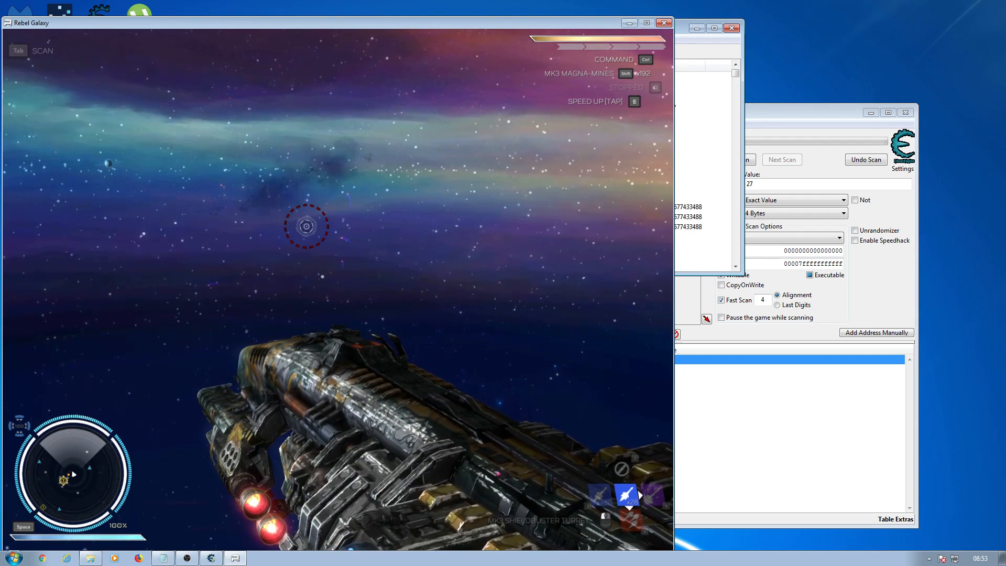
pyautogui.press('Escape')
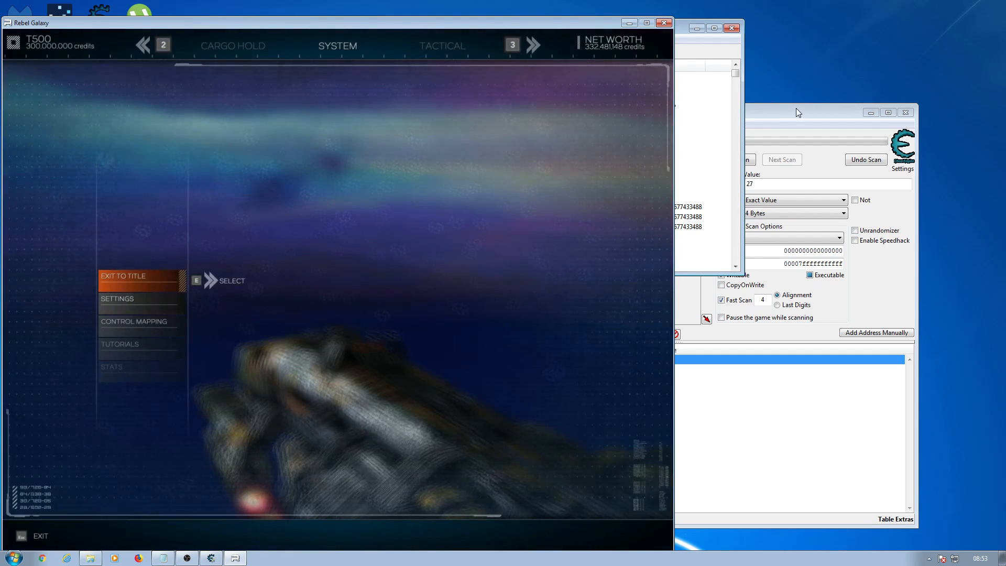
pyautogui.click(797, 108)
pyautogui.click(536, 39)
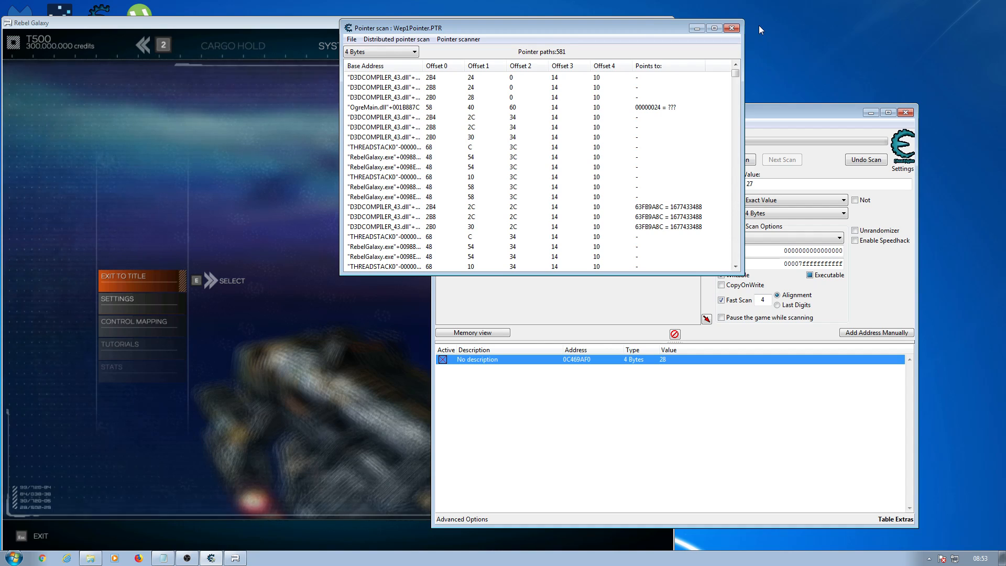
pyautogui.moveTo(501, 32); pyautogui.dragTo(727, 20)
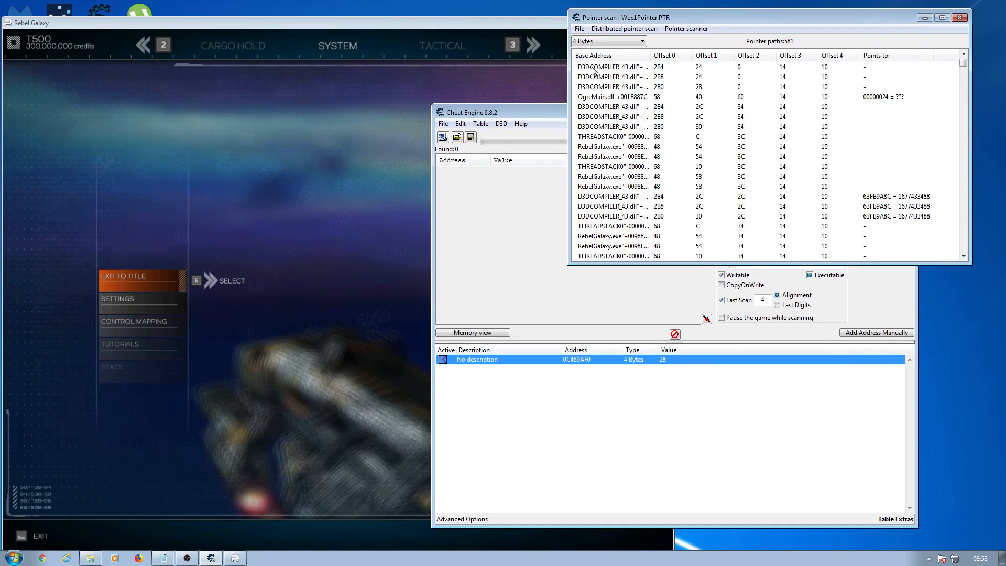
# - Set up a memory rescan of the pointer list that keeps only pointers to the 4 Byte value 28
pyautogui.click(686, 30)
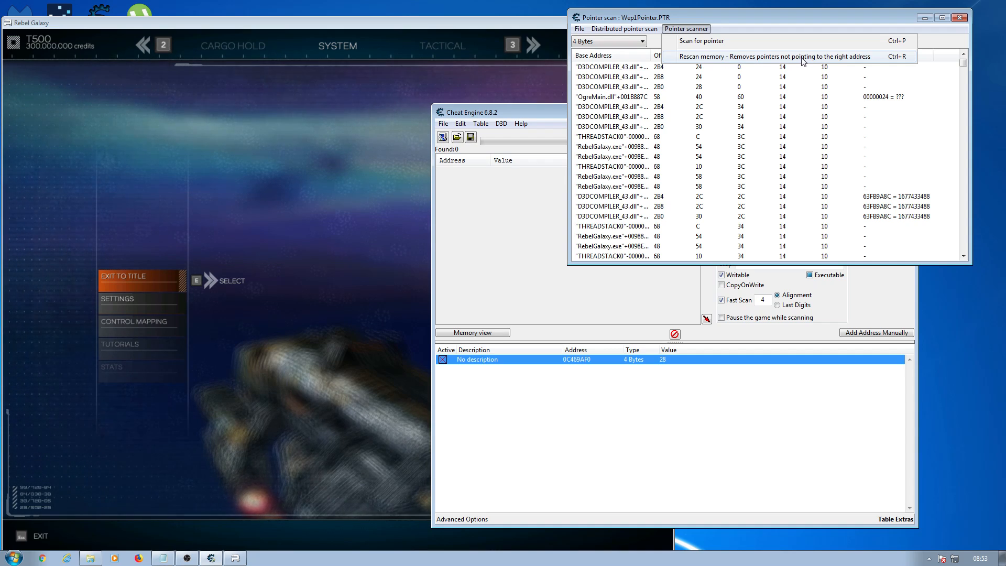
pyautogui.click(734, 61)
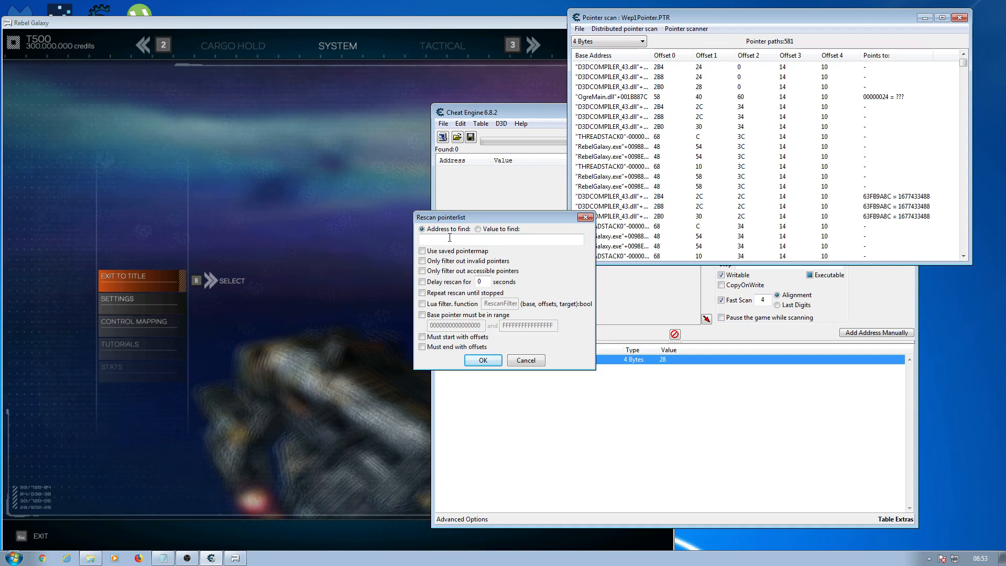
pyautogui.click(478, 229)
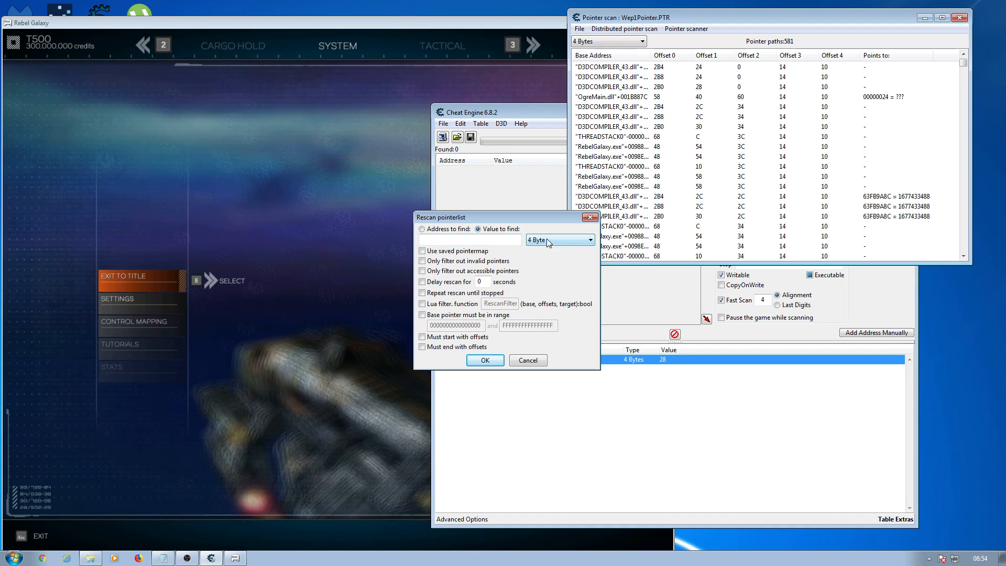
pyautogui.click(433, 240)
pyautogui.write('28')
pyautogui.click(480, 359)
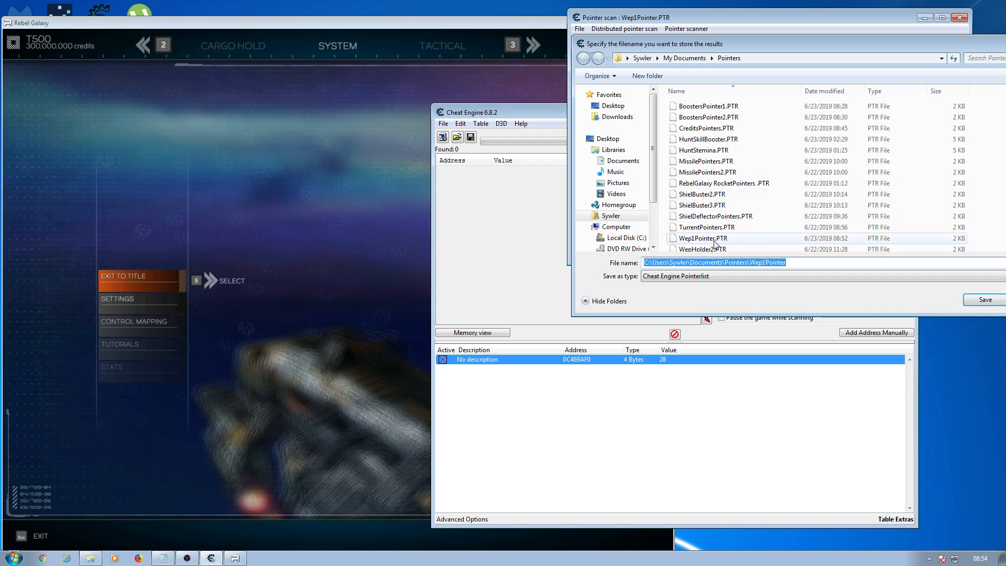
# - Store the rescan results in the Pointers folder as Wep1Pointer(2).PTR
pyautogui.click(706, 239)
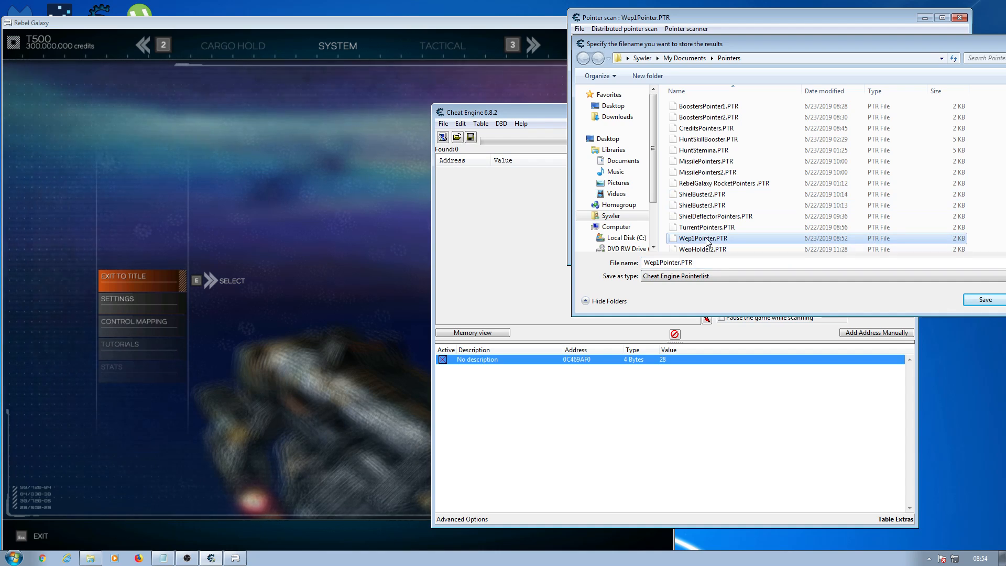
pyautogui.click(681, 262)
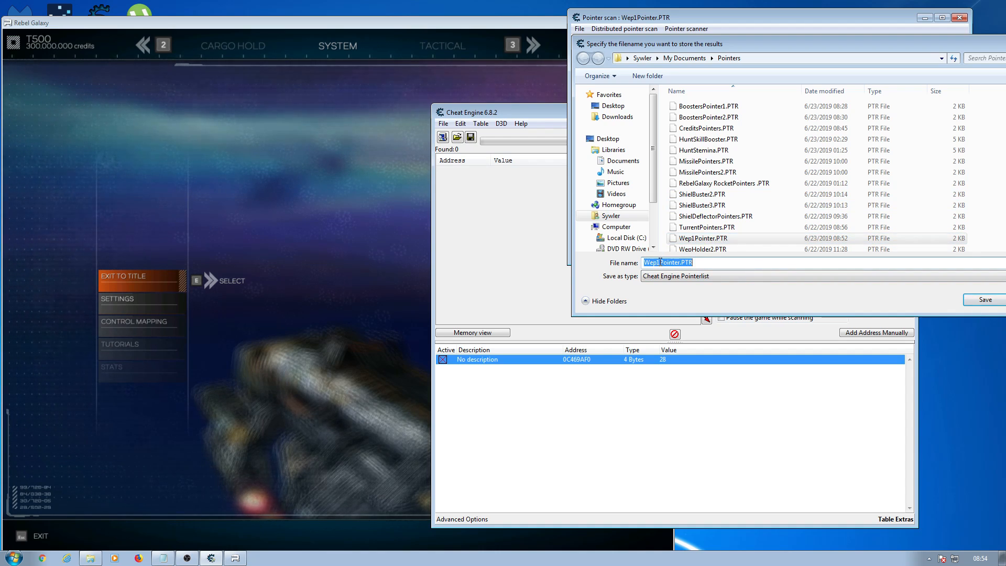
pyautogui.click(679, 262)
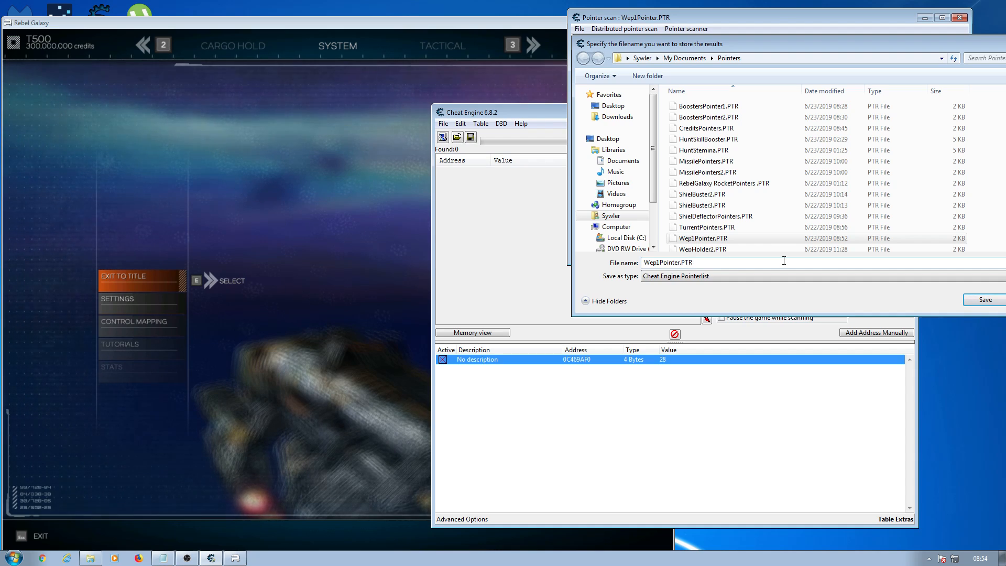
pyautogui.write('(')
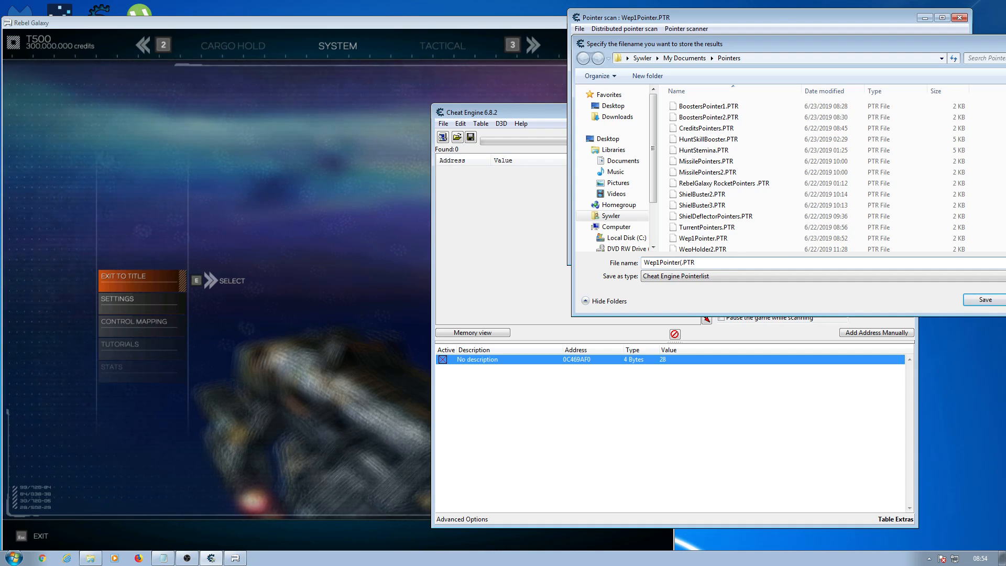
pyautogui.write('1)')
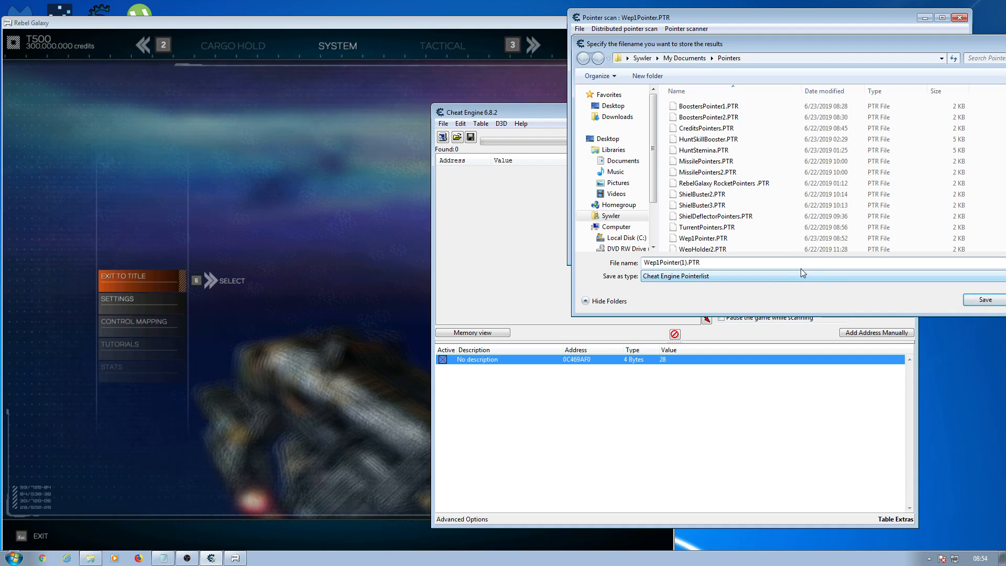
pyautogui.press('BackSpace')
pyautogui.press('BackSpace')
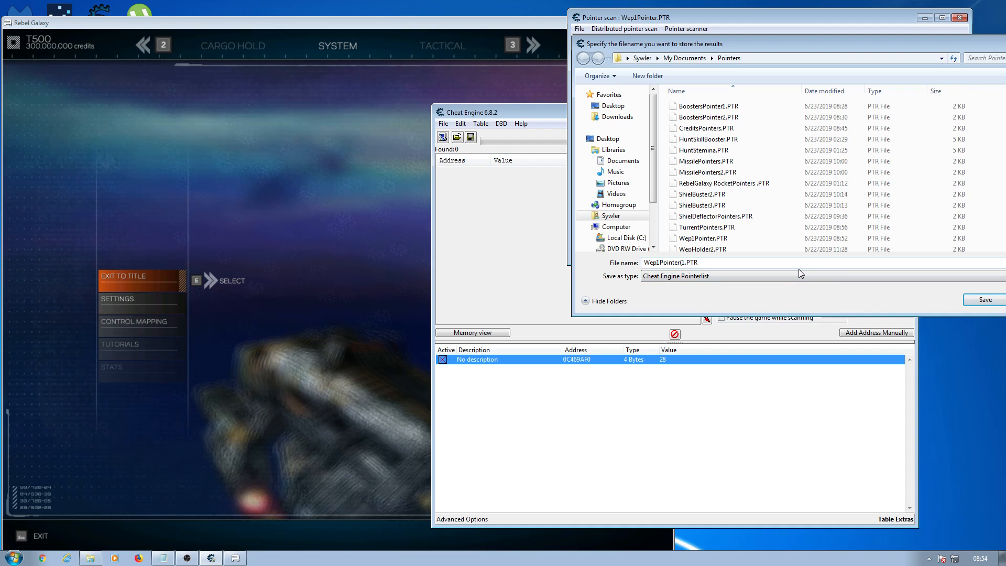
pyautogui.write('2)')
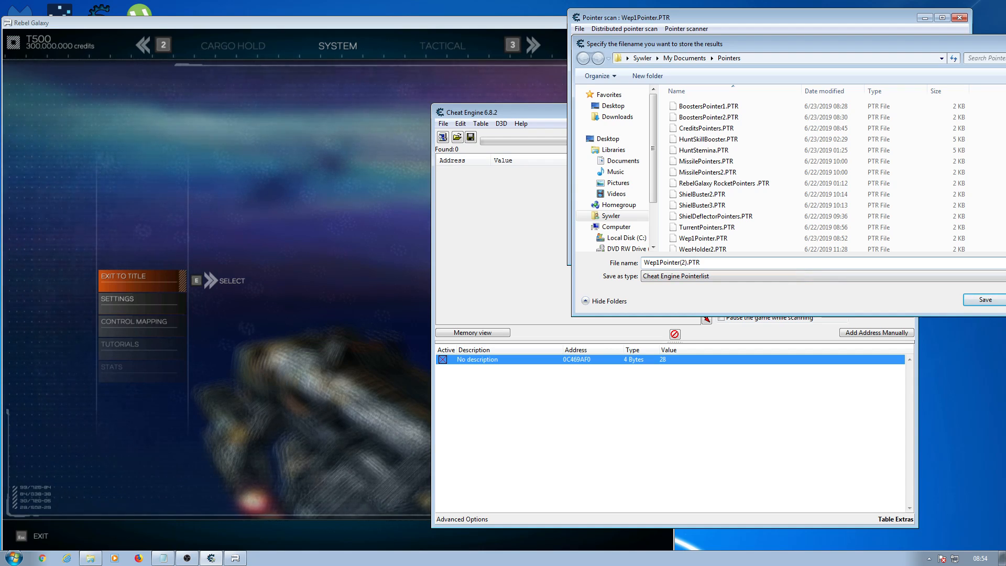
pyautogui.click(974, 299)
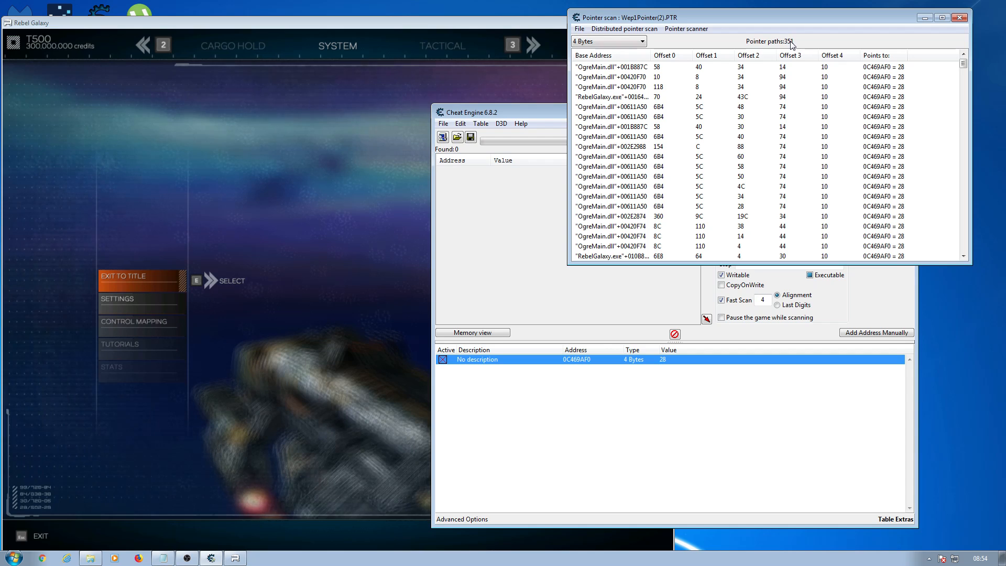
# - Rescan the pointer list again for value 28 and store the results over the existing Wep1Pointer.PTR
pyautogui.click(678, 30)
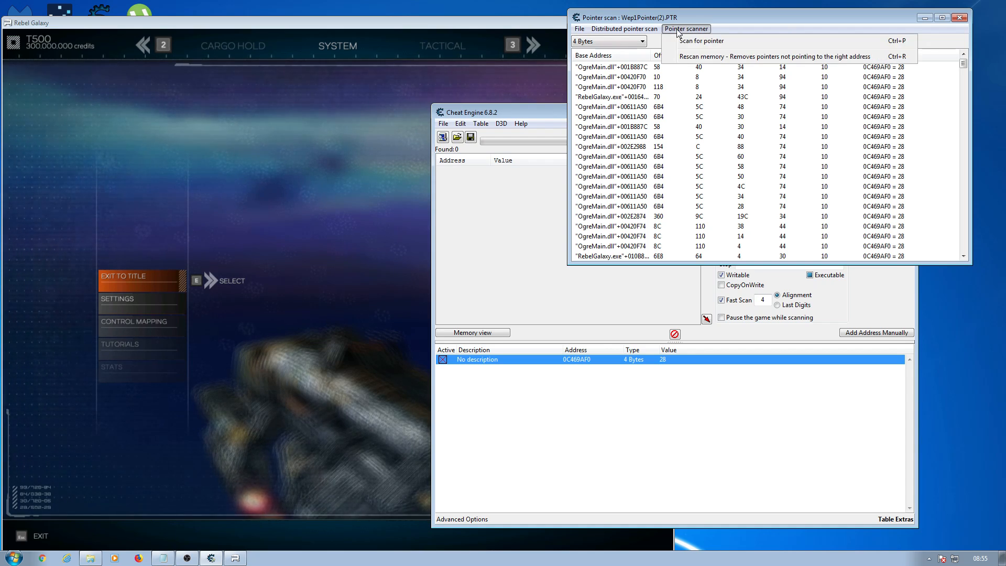
pyautogui.click(689, 56)
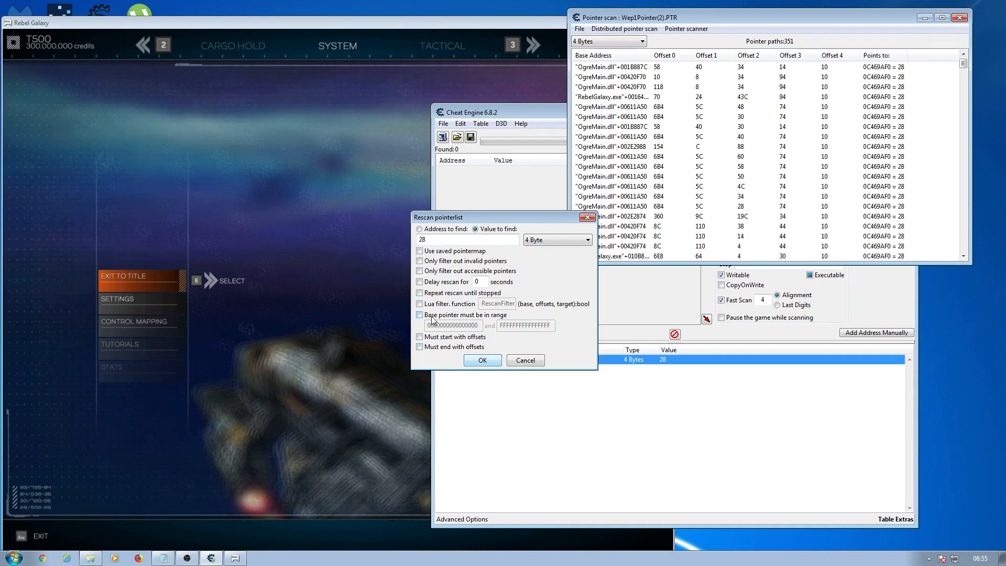
pyautogui.click(482, 361)
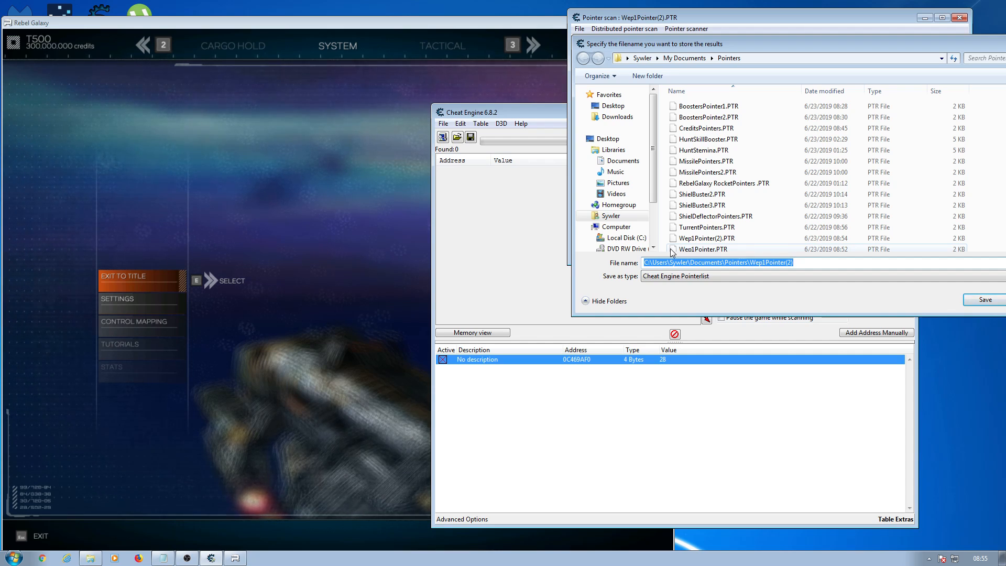
pyautogui.click(705, 250)
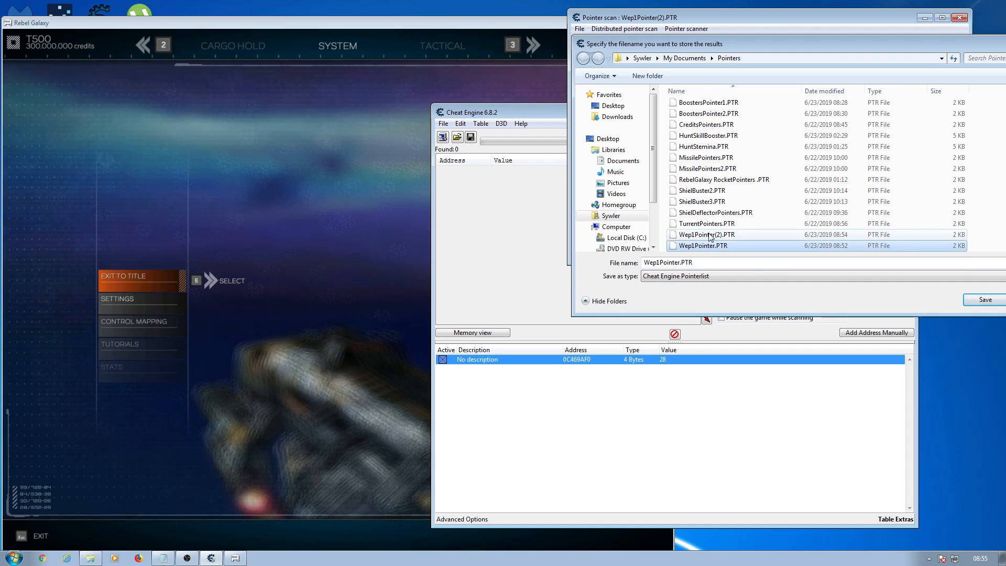
pyautogui.click(978, 301)
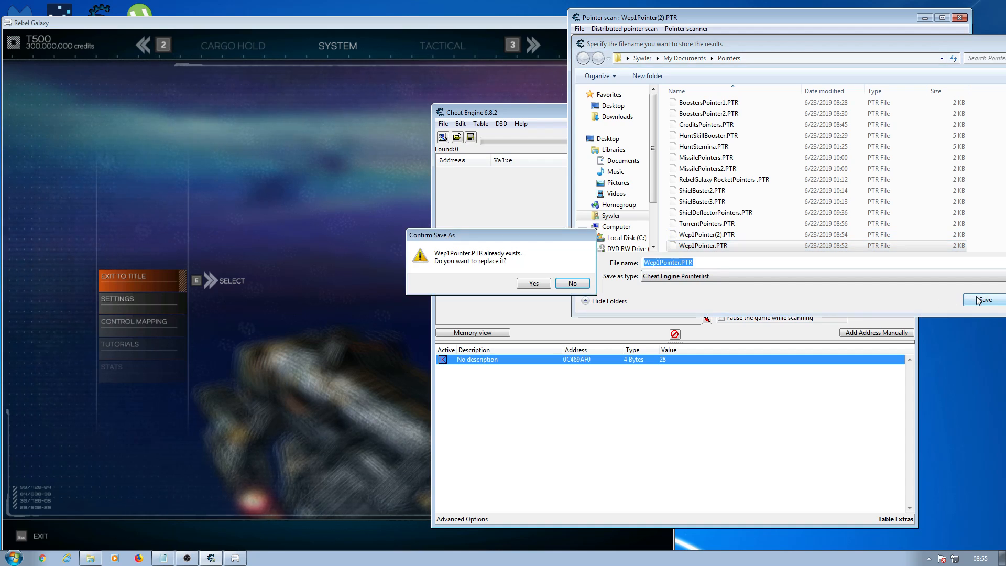
pyautogui.click(528, 282)
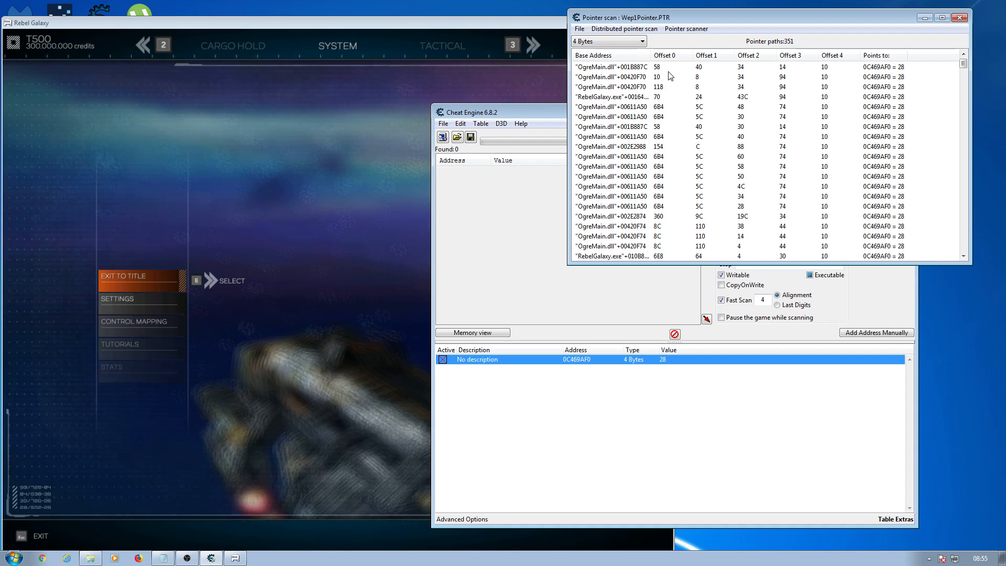
# - Close and relaunch Rebel Galaxy, continue the saved game and pause it
pyautogui.click(510, 248)
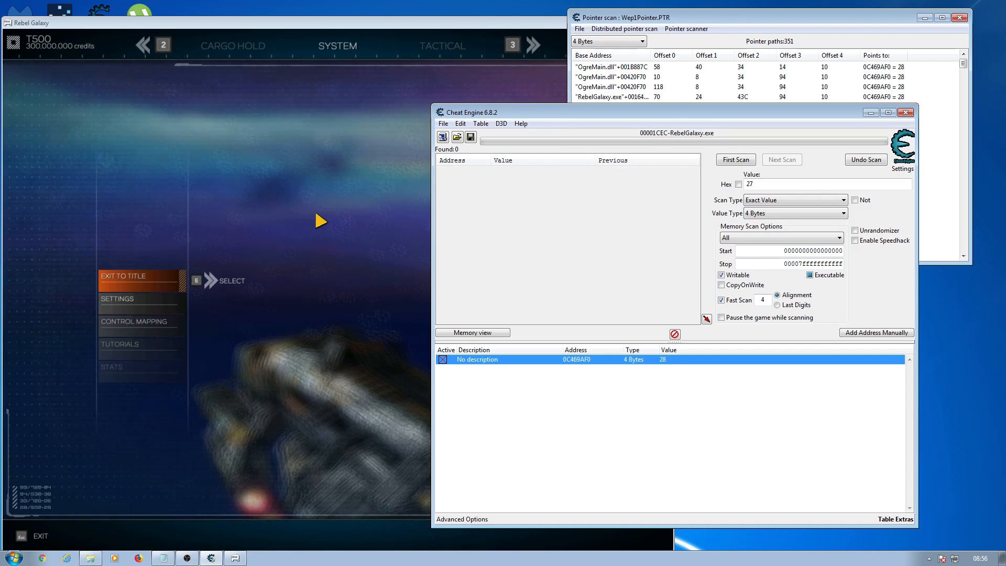
pyautogui.click(322, 220)
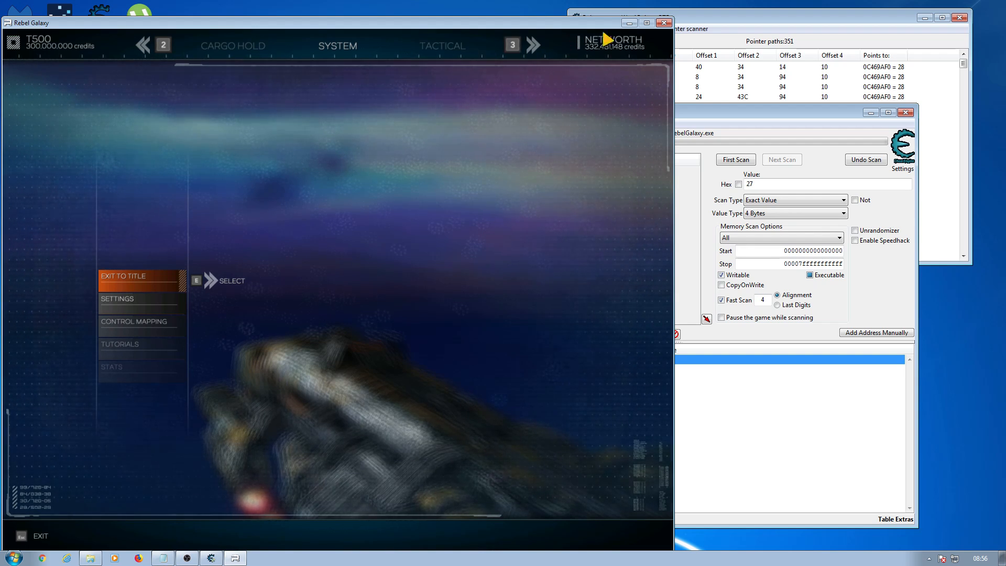
pyautogui.click(663, 24)
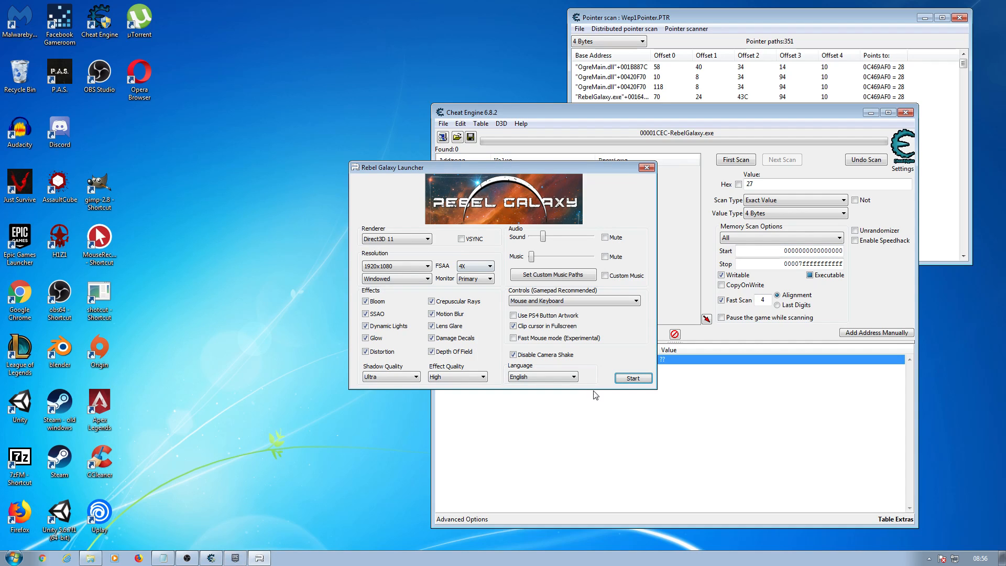
pyautogui.click(629, 378)
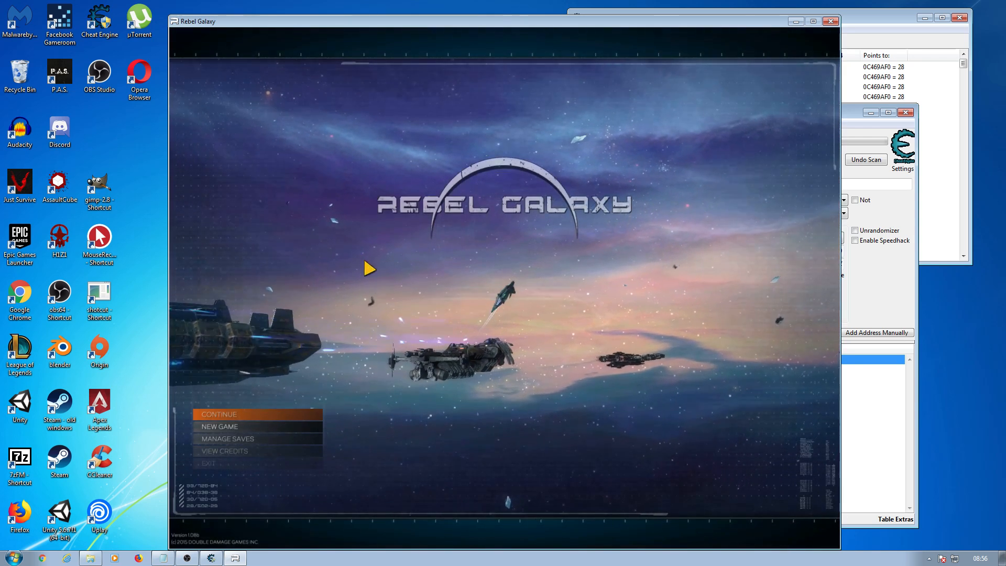
pyautogui.click(249, 418)
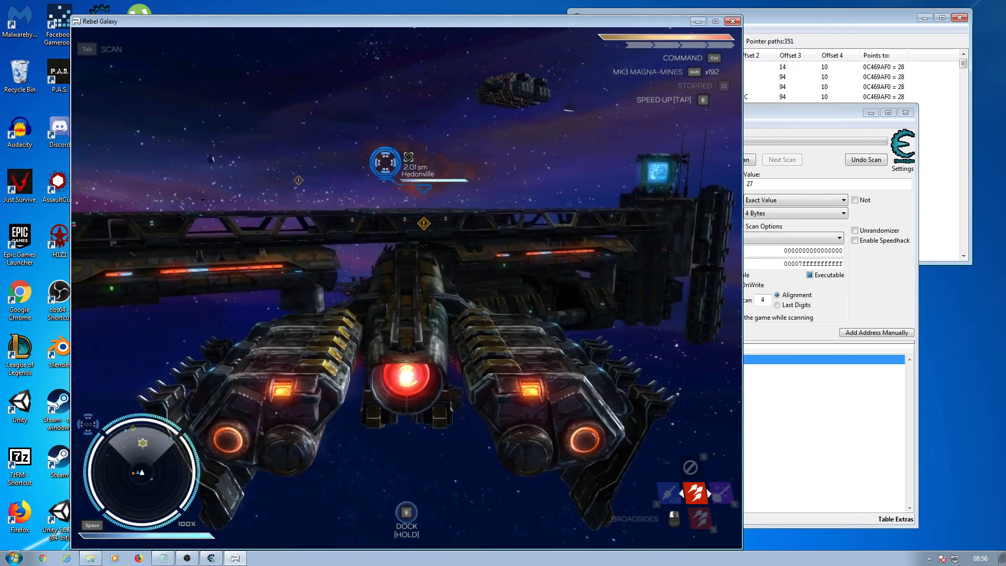
pyautogui.press('Escape')
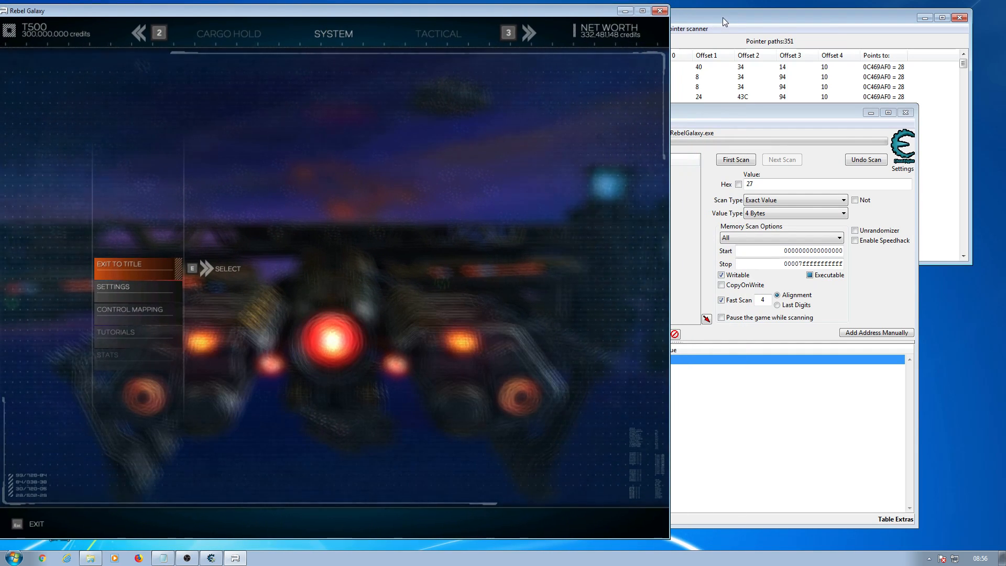
# - Resume the paused game and switch to the MK3 Shieldbuster Turret
pyautogui.click(723, 17)
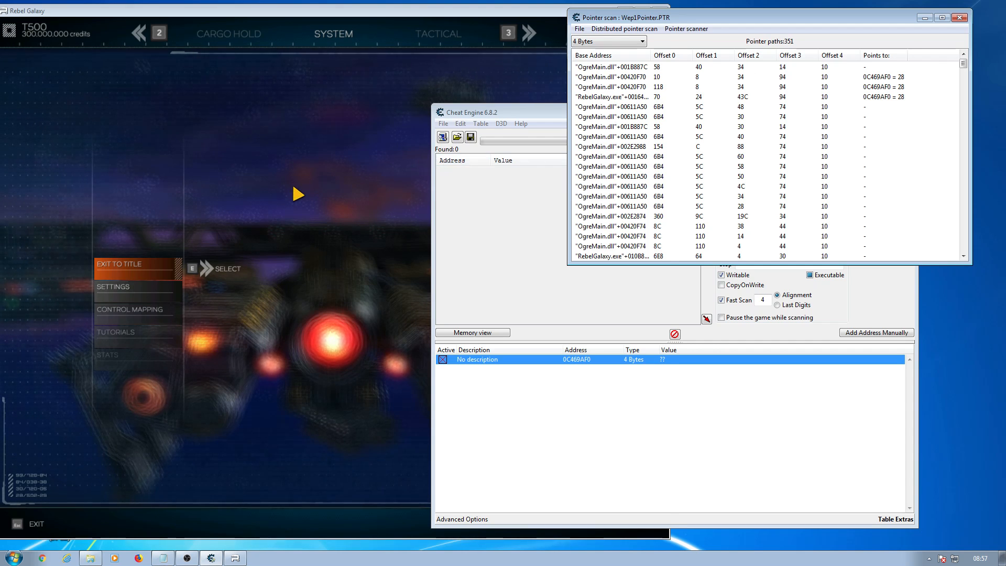
pyautogui.click(299, 195)
pyautogui.press('Escape')
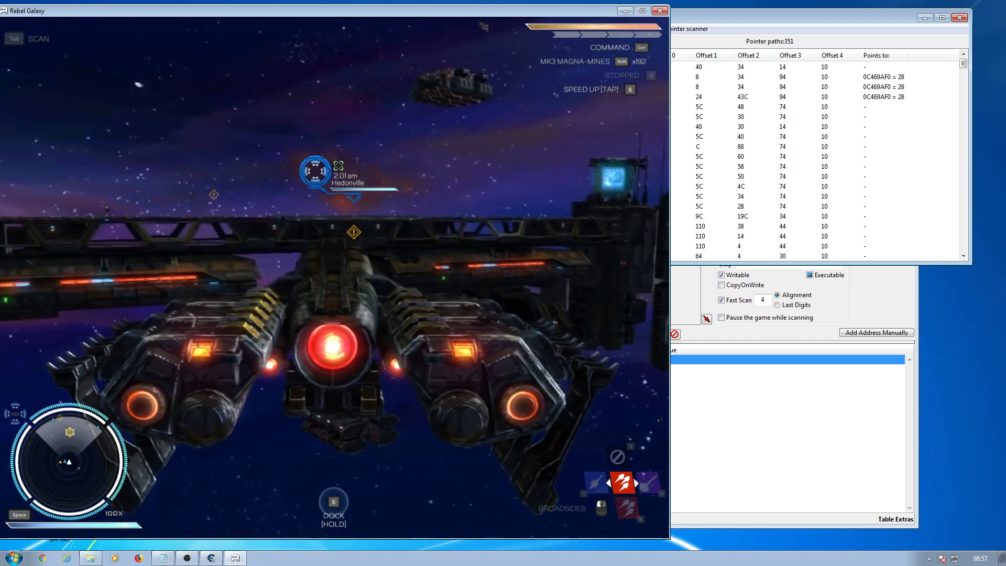
pyautogui.press('1')
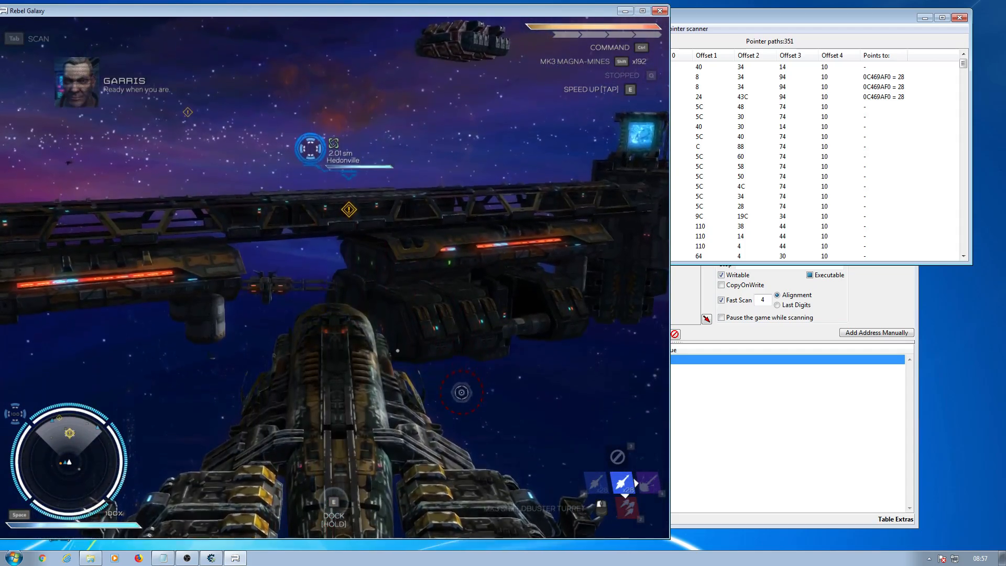
pyautogui.press('d')
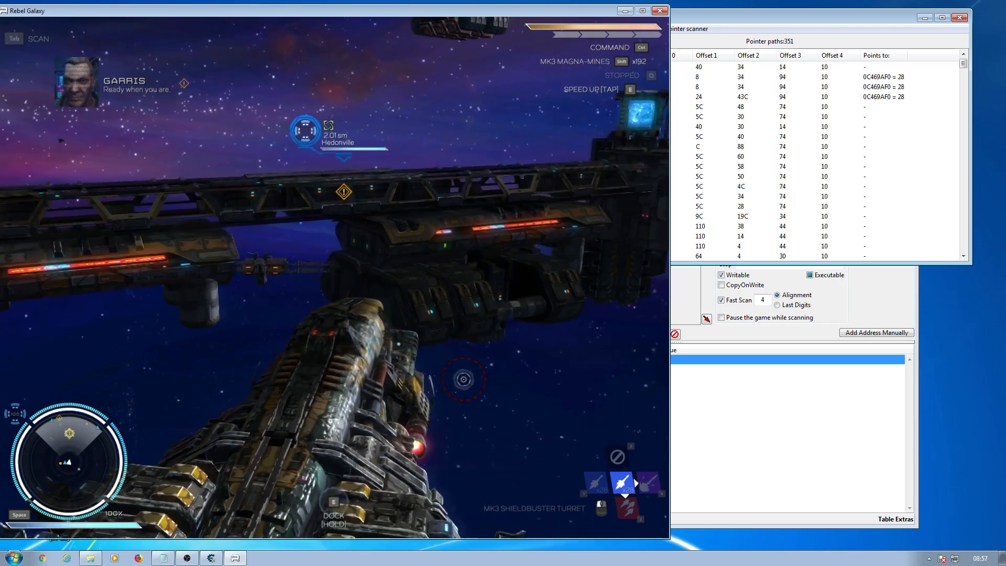
# - Attach Cheat Engine to the newly started RebelGalaxy.exe process and keep the current address list
pyautogui.click(752, 419)
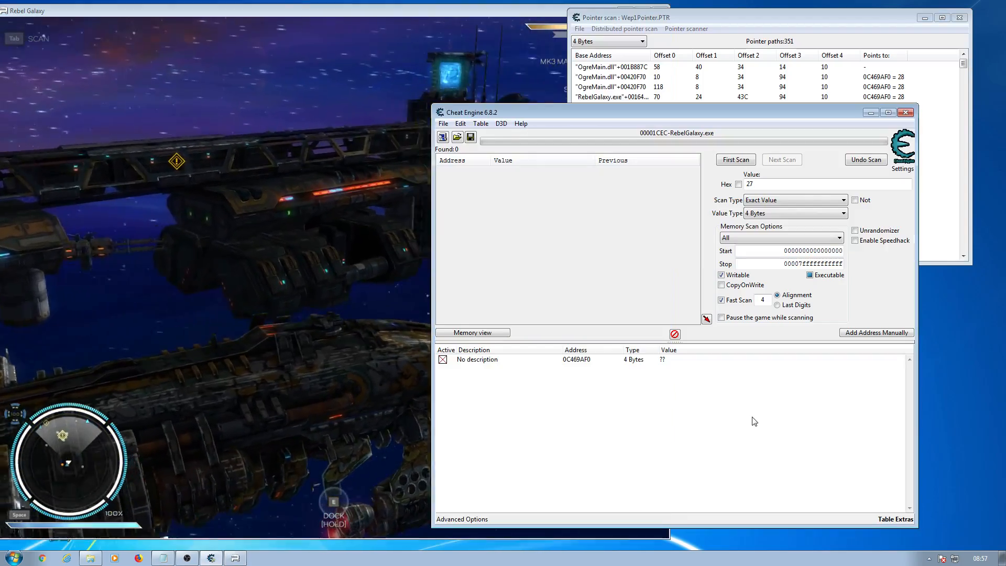
pyautogui.click(443, 137)
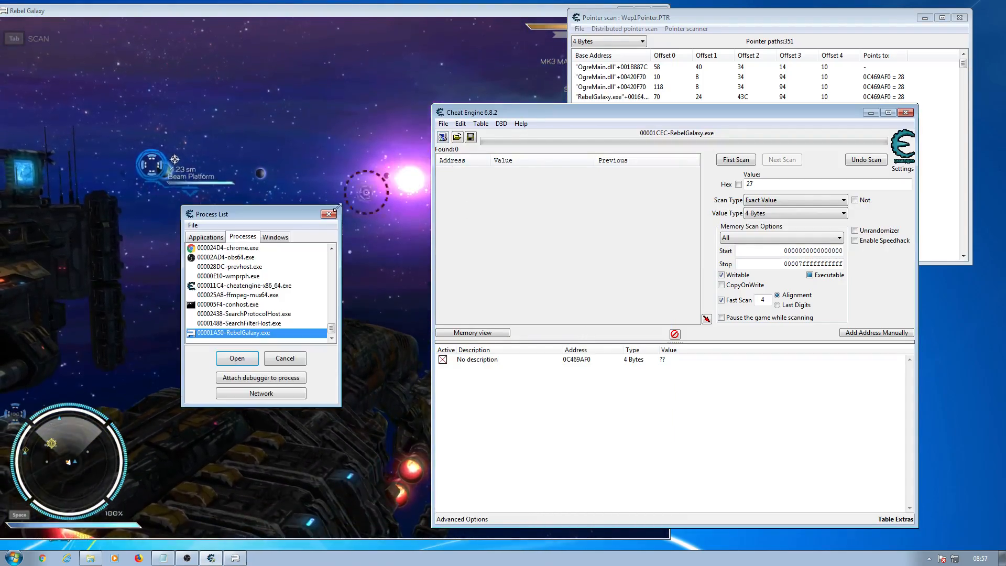
pyautogui.click(237, 357)
pyautogui.click(531, 281)
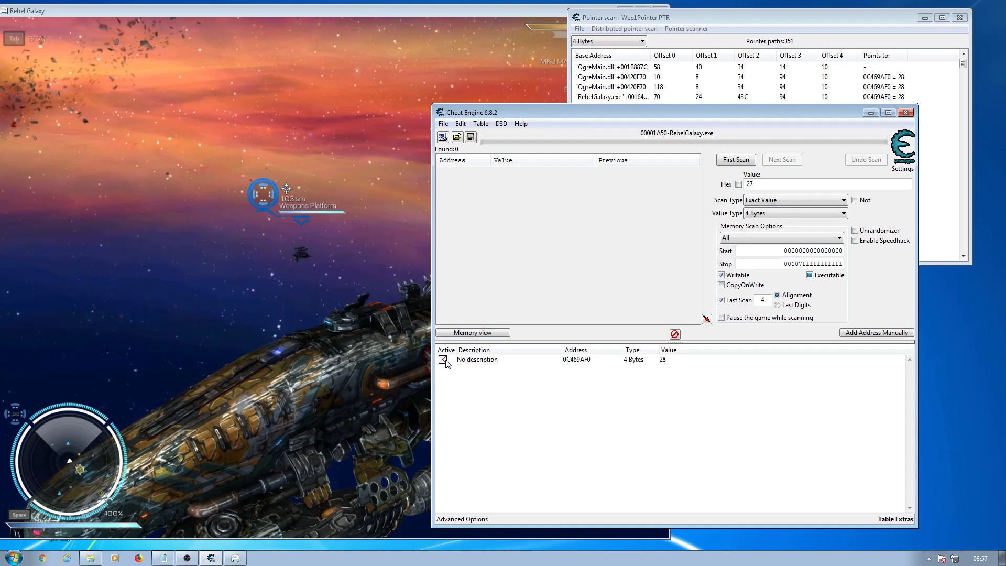
# - Return to the game, fire the selected turret once, and pause the game
pyautogui.click(406, 288)
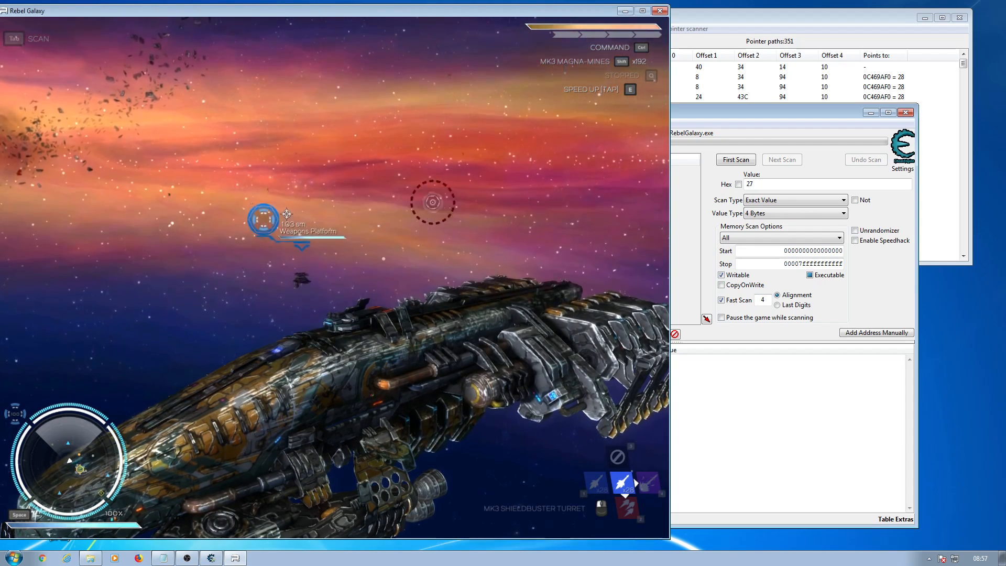
pyautogui.click(471, 196)
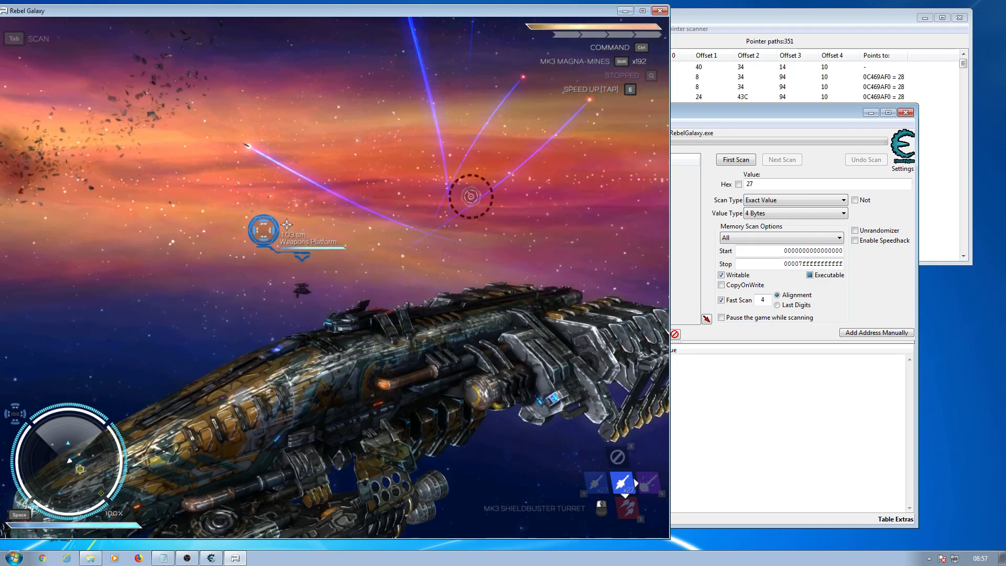
pyautogui.press('Escape')
# - Unfreeze the old ammo address and clear the whole address list in Cheat Engine
pyautogui.click(800, 395)
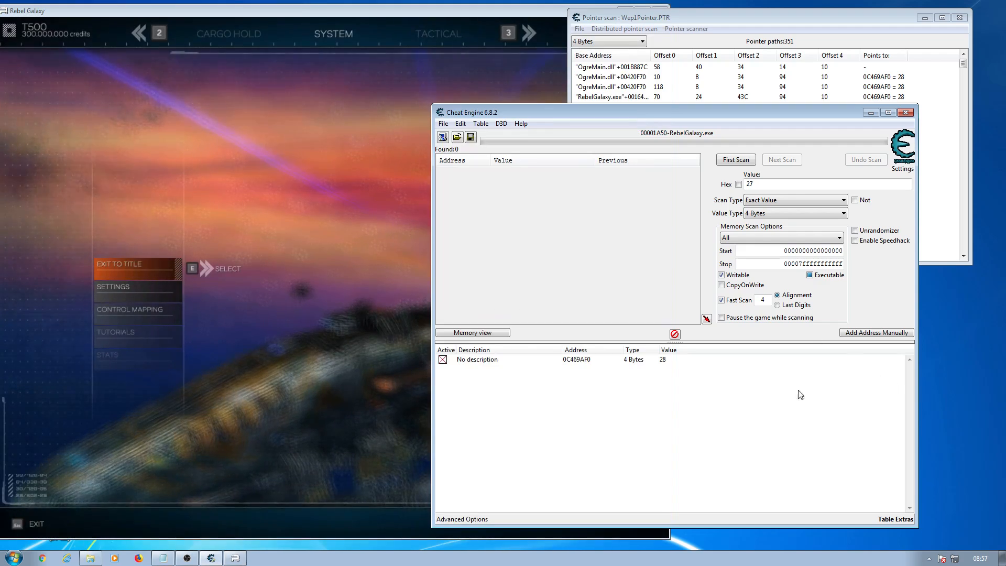
pyautogui.click(443, 360)
pyautogui.click(675, 334)
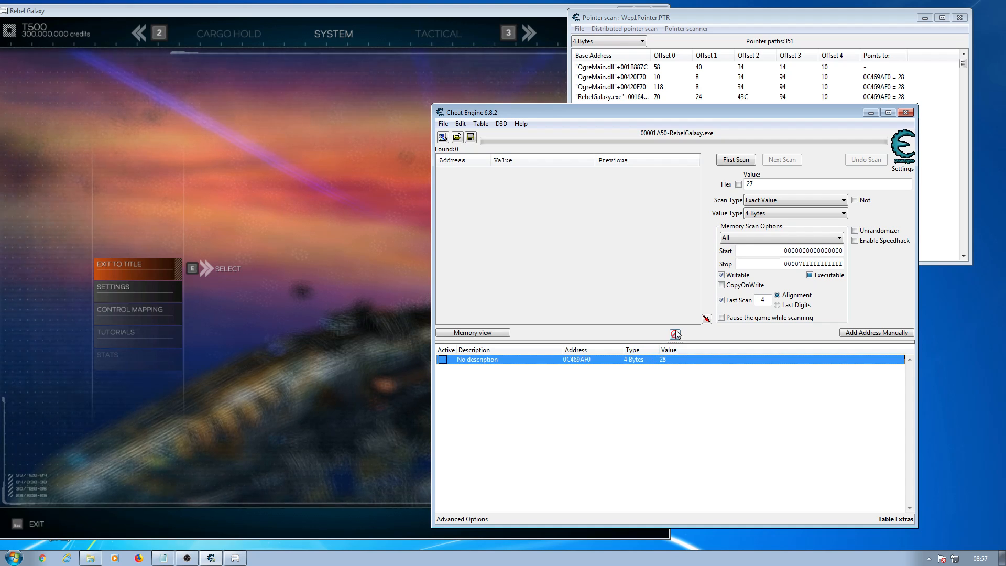
pyautogui.click(534, 281)
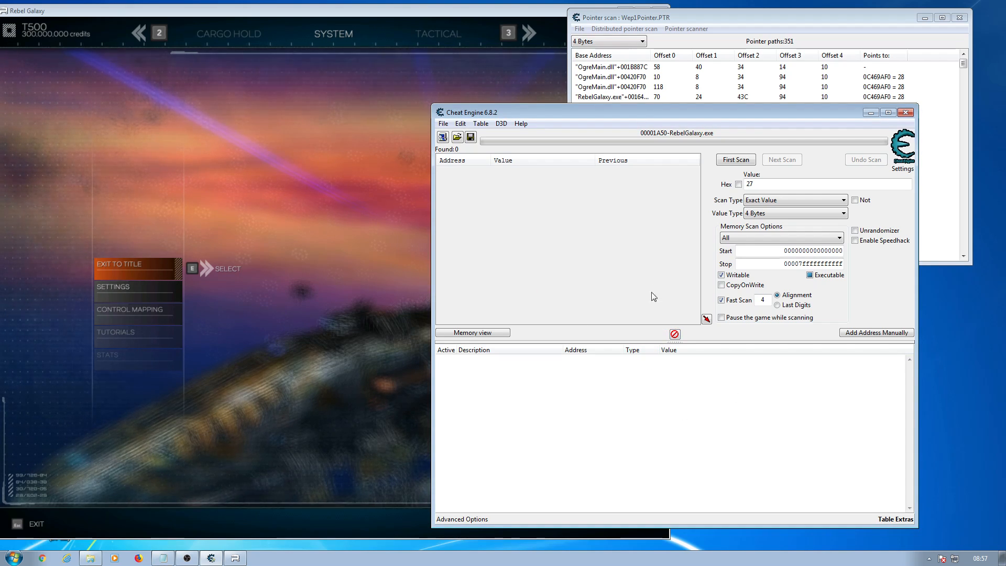
# - Return to Rebel Galaxy, resume it briefly to check the selected turret's ammo, and pause it again
pyautogui.click(722, 18)
pyautogui.click(301, 246)
pyautogui.press('Escape')
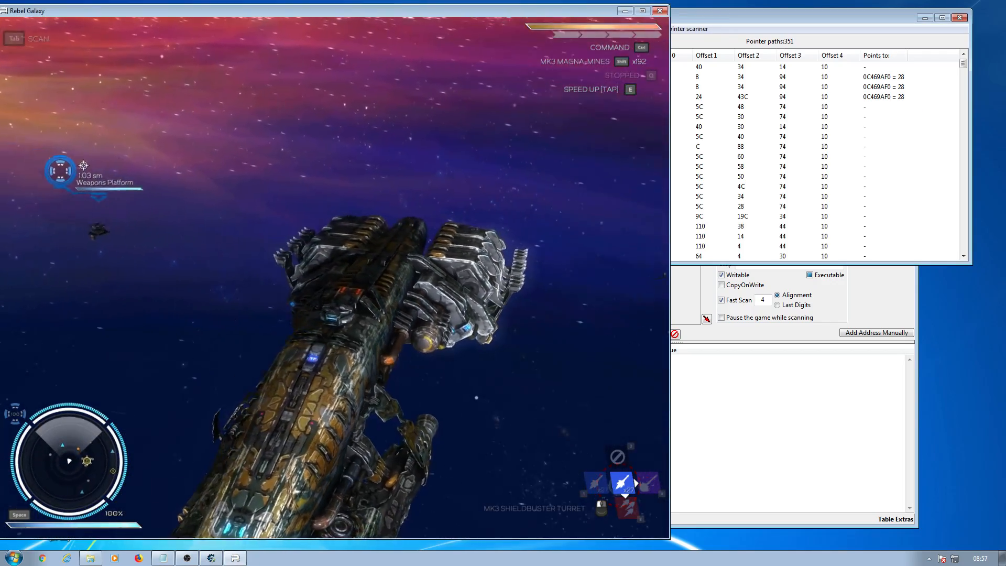
pyautogui.press('Escape')
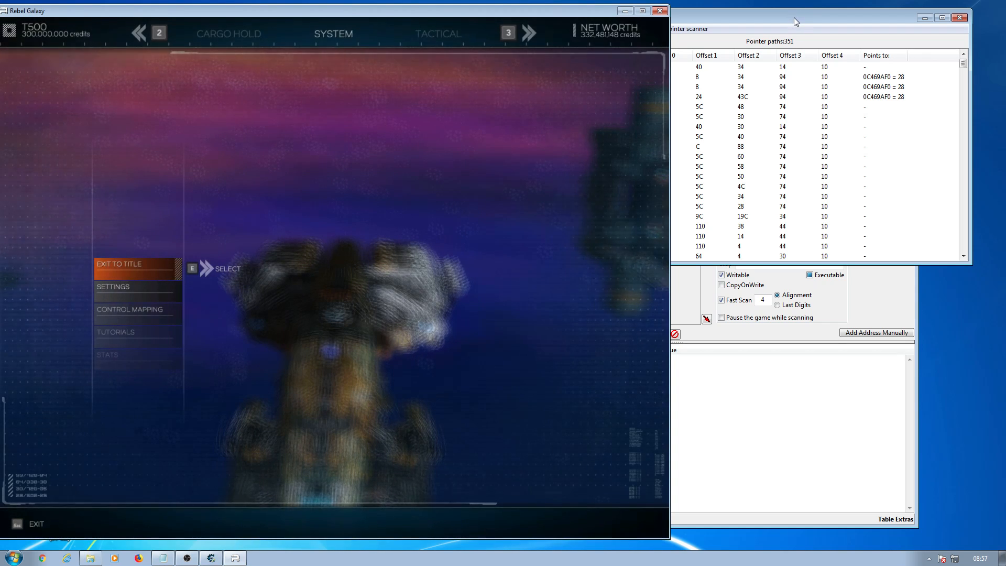
# - Rescan the pointer list for the 4 Byte value 27 and save the results over Wep1Pointer.PTR
pyautogui.click(793, 17)
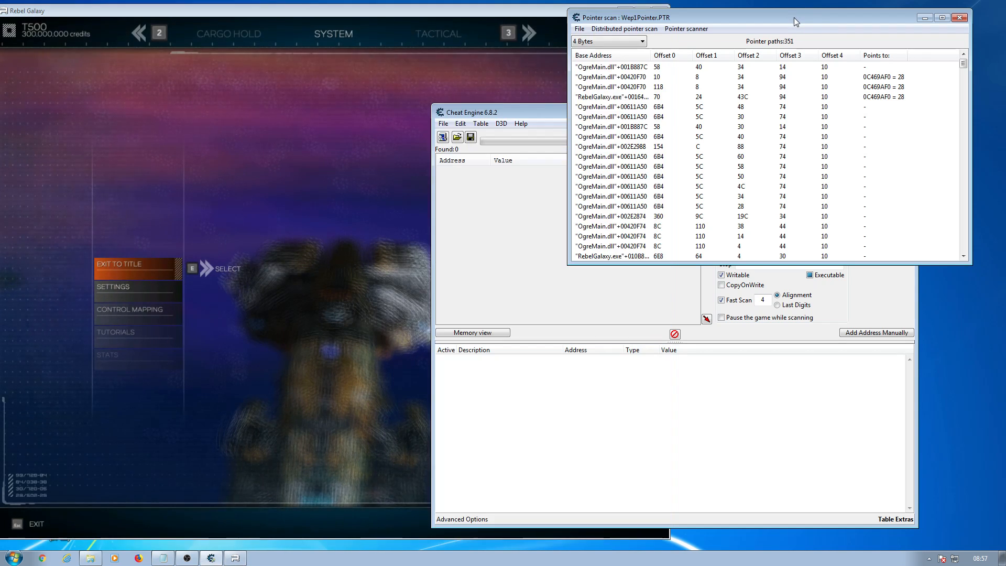
pyautogui.click(688, 30)
pyautogui.click(689, 57)
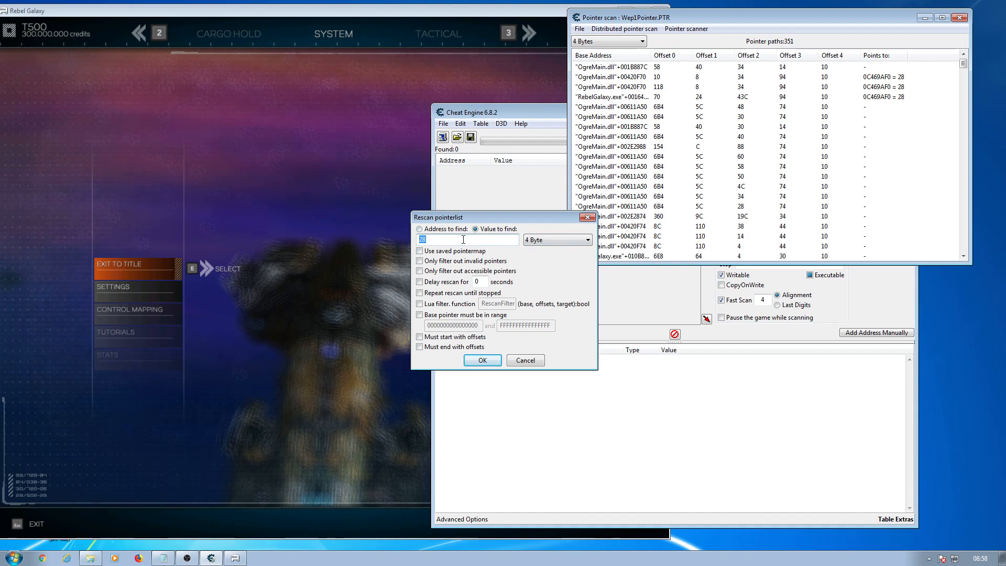
pyautogui.write('27')
pyautogui.click(481, 362)
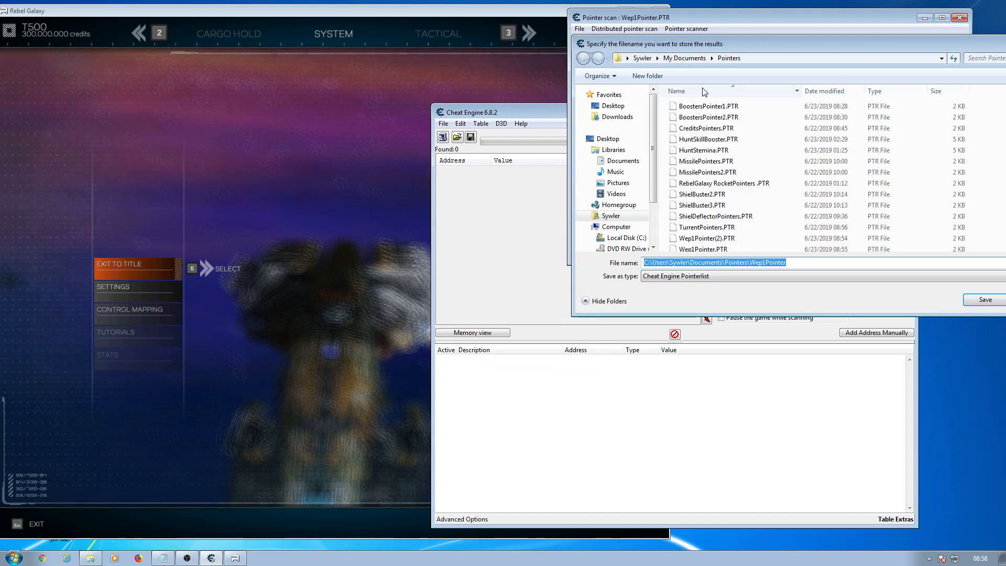
pyautogui.click(705, 250)
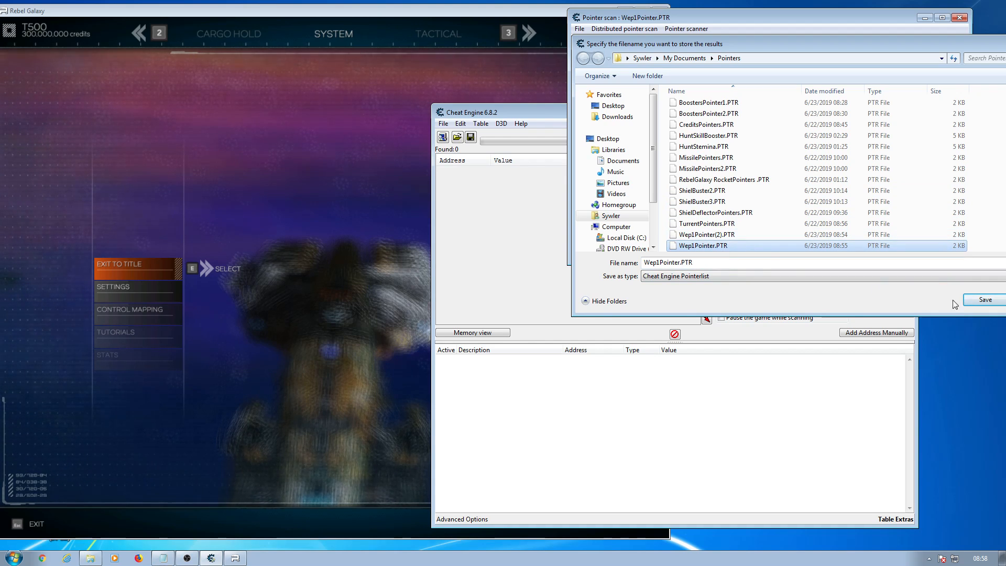
pyautogui.click(985, 301)
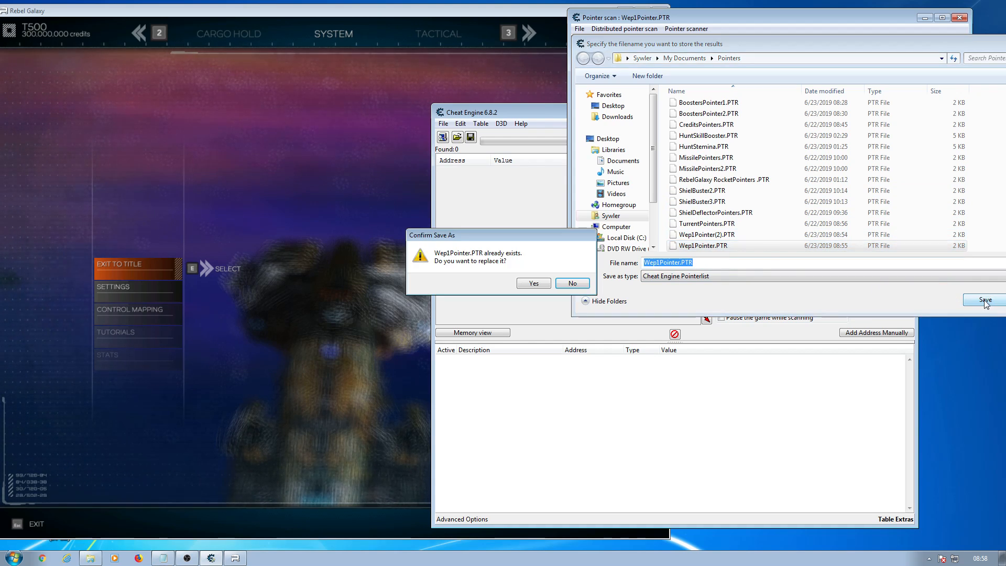
pyautogui.click(531, 283)
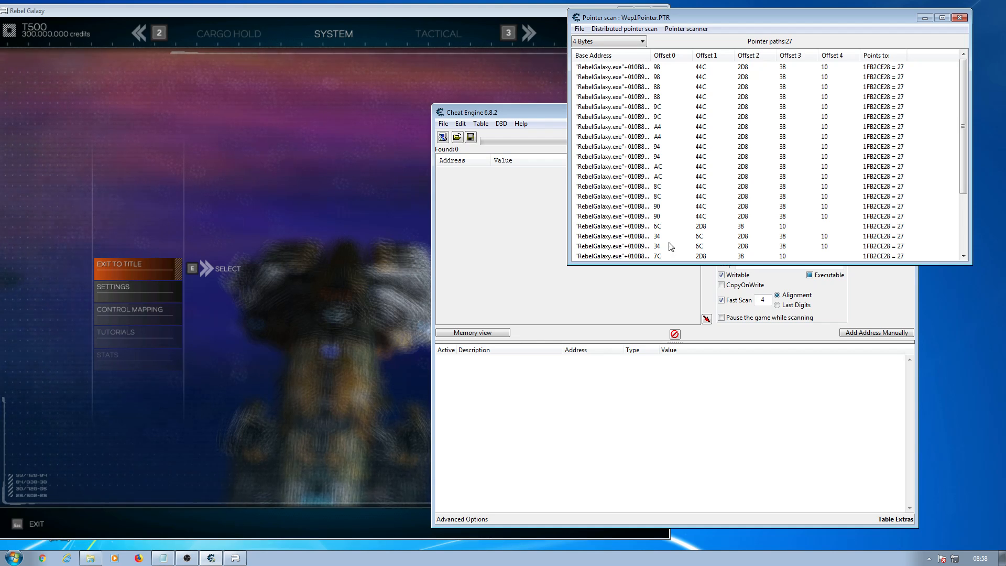
# - Look through the remaining pointer paths and add the first one in the list to the address list
pyautogui.moveTo(962, 153); pyautogui.dragTo(964, 222)
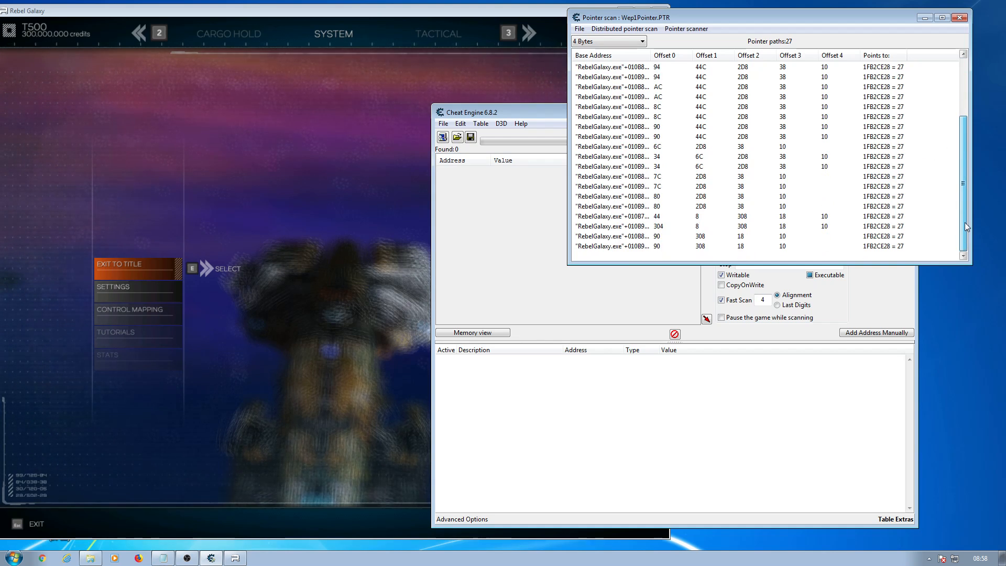
pyautogui.scroll(3, 967, 226)
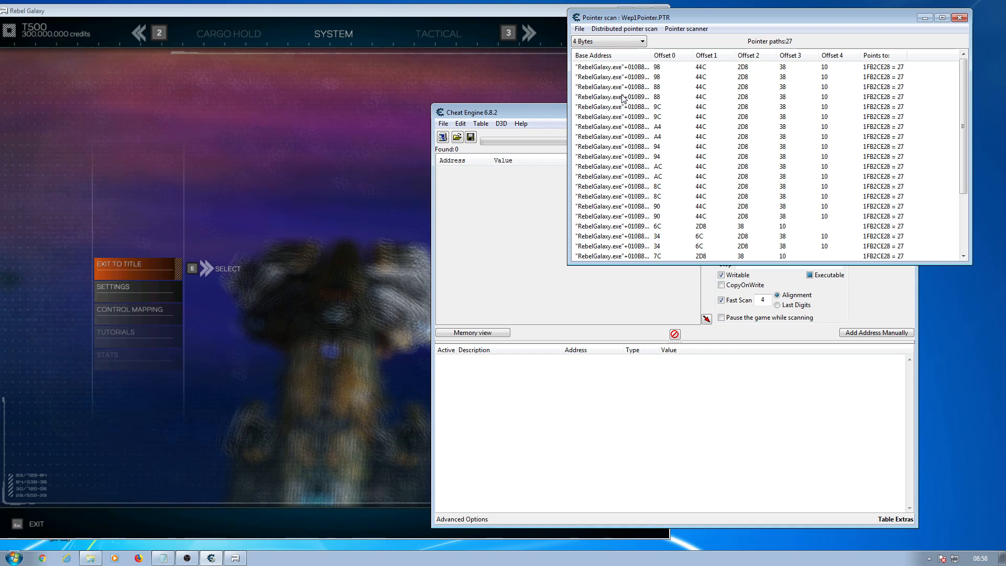
pyautogui.moveTo(719, 18); pyautogui.dragTo(718, 17)
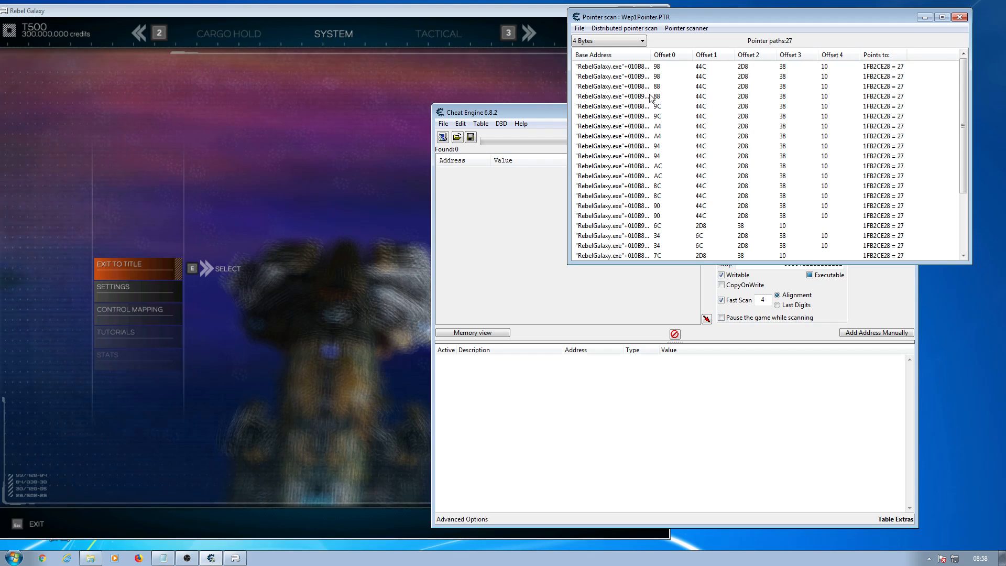
pyautogui.doubleClick(630, 66)
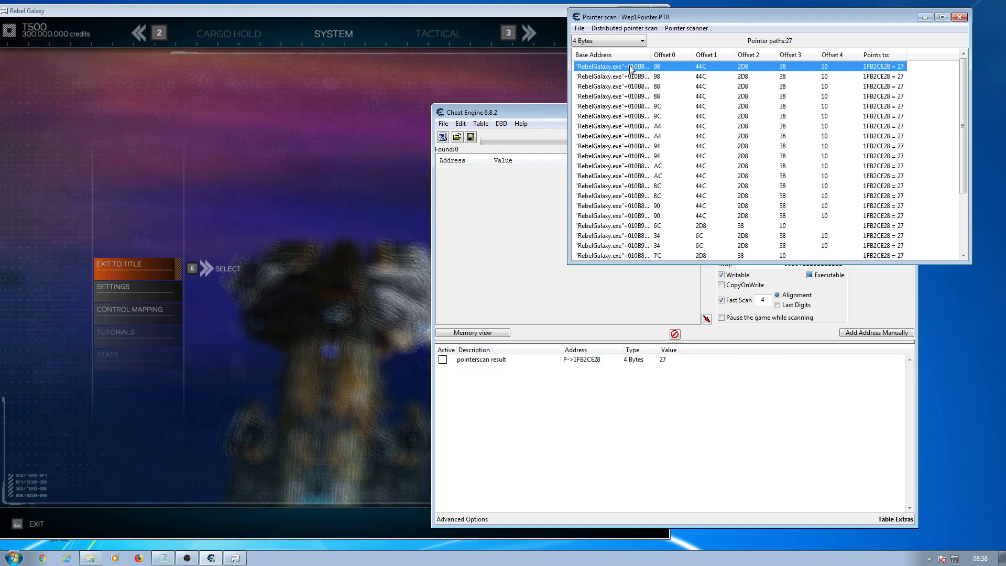
# - Close and relaunch Rebel Galaxy with the same launcher settings, continue the saved game, and pause it
pyautogui.click(265, 259)
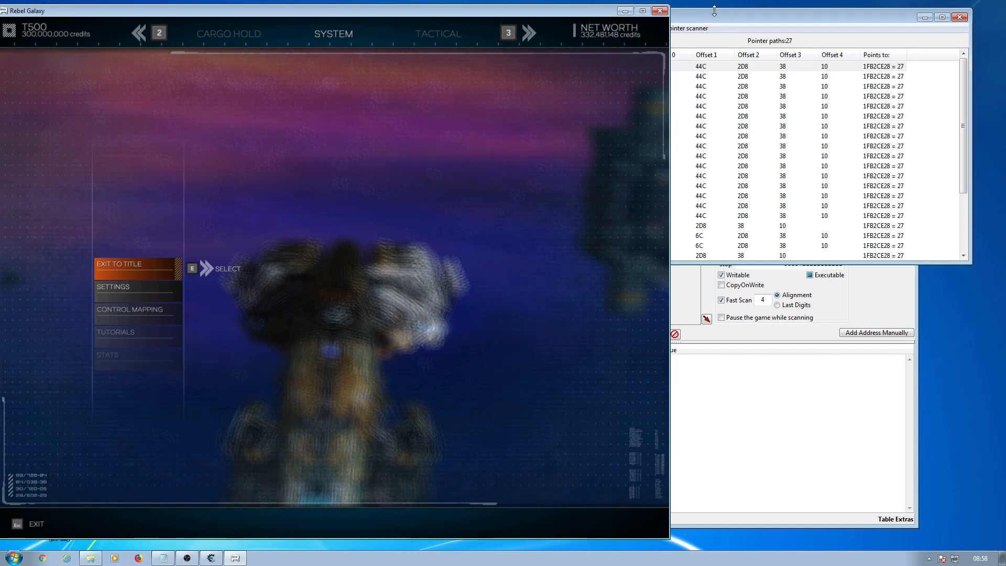
pyautogui.click(659, 11)
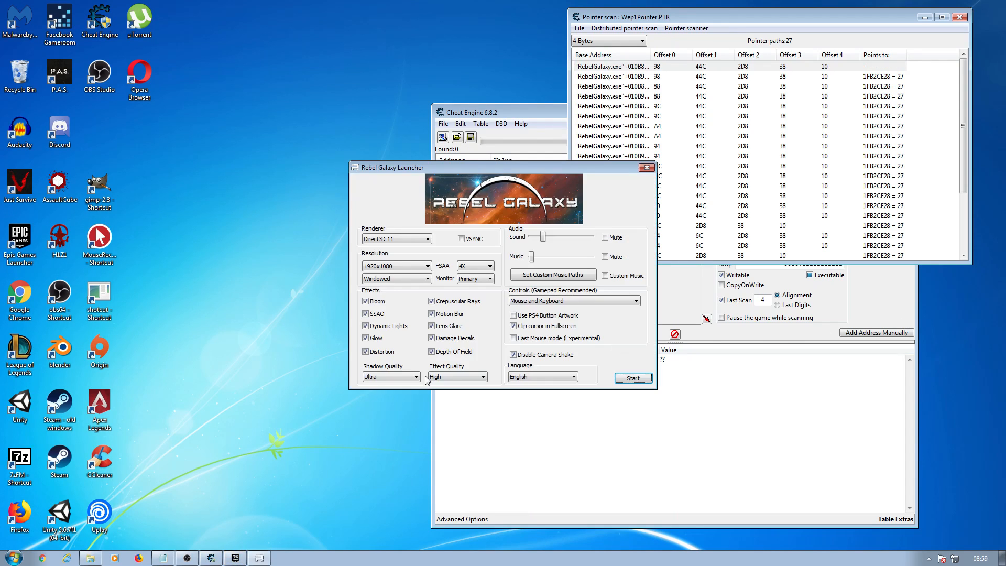
pyautogui.click(633, 377)
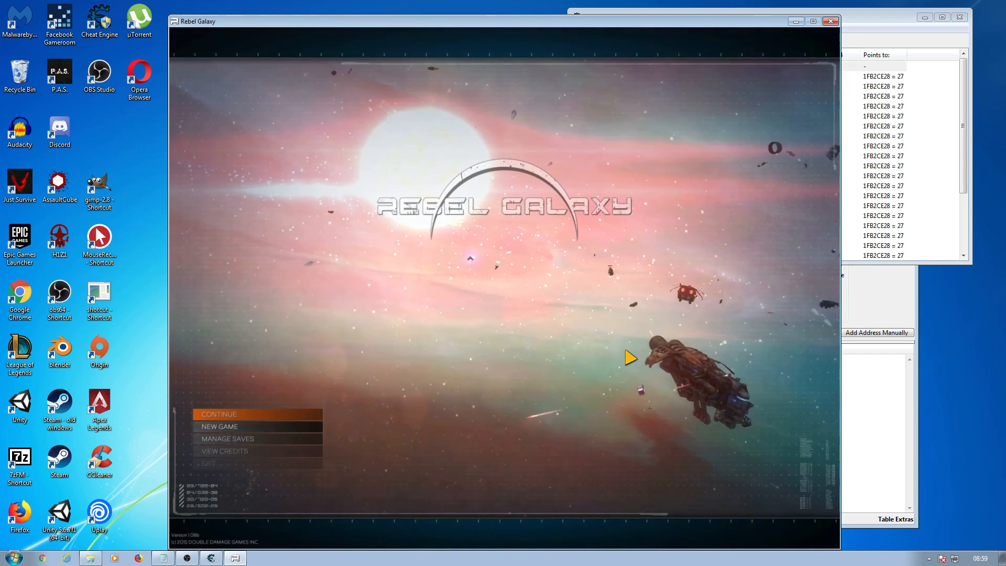
pyautogui.click(273, 415)
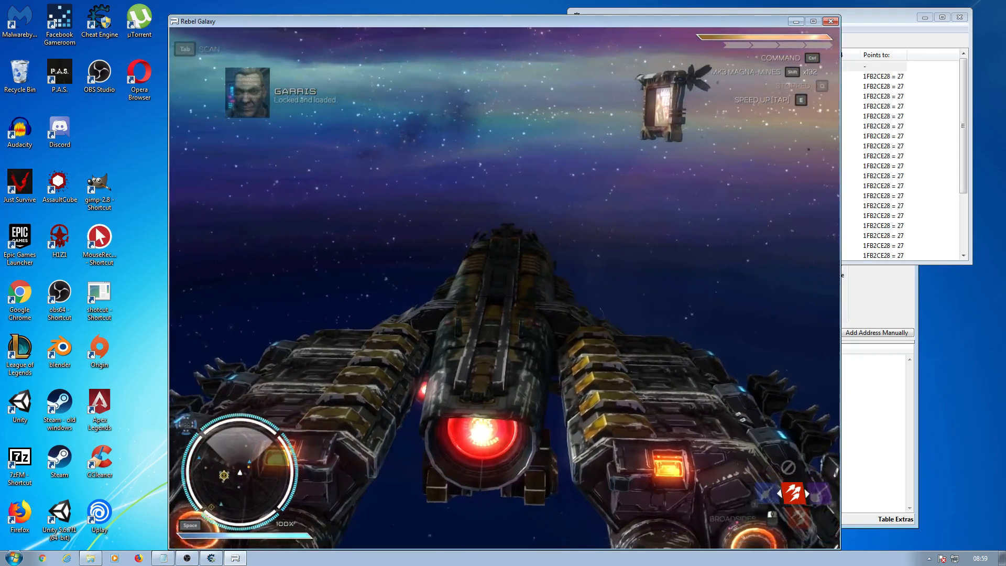
pyautogui.press('Escape')
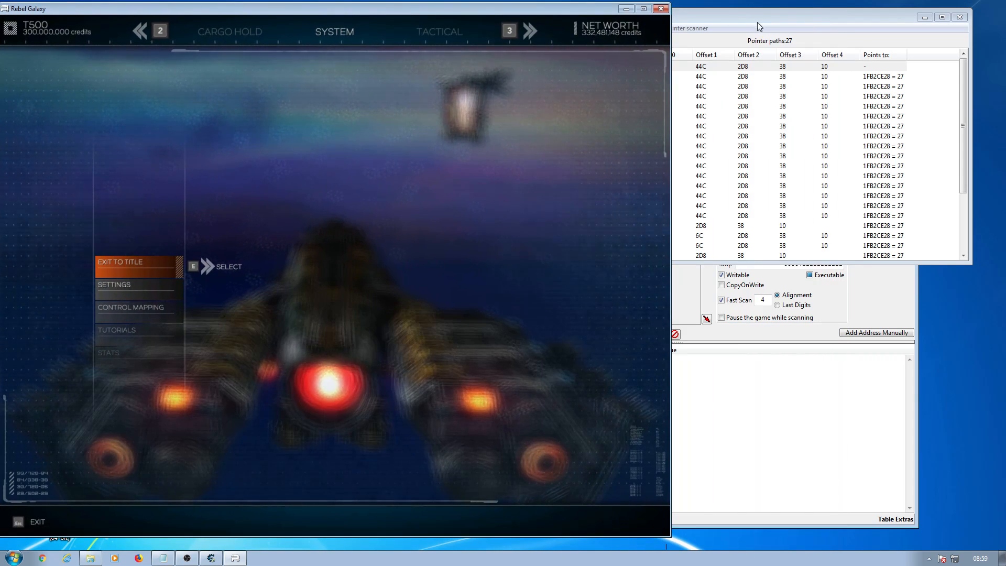
# - Attach Cheat Engine to the relaunched RebelGalaxy.exe process and keep the current address list
pyautogui.click(752, 427)
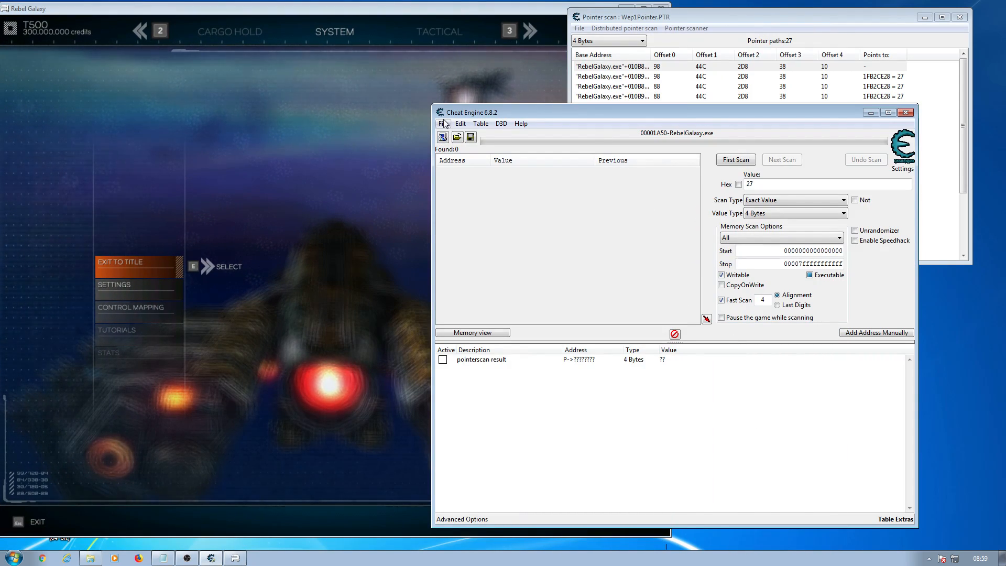
pyautogui.click(442, 137)
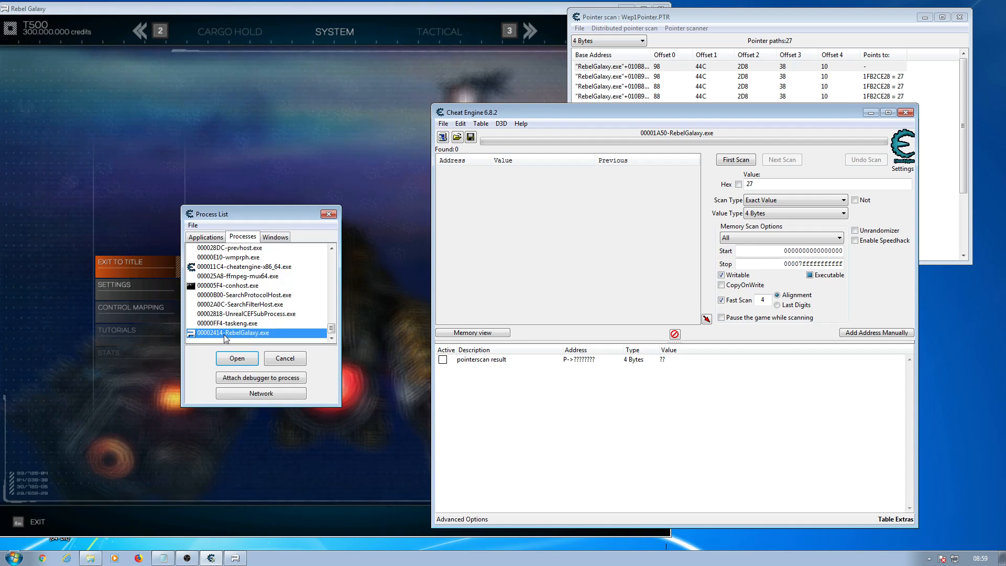
pyautogui.click(249, 362)
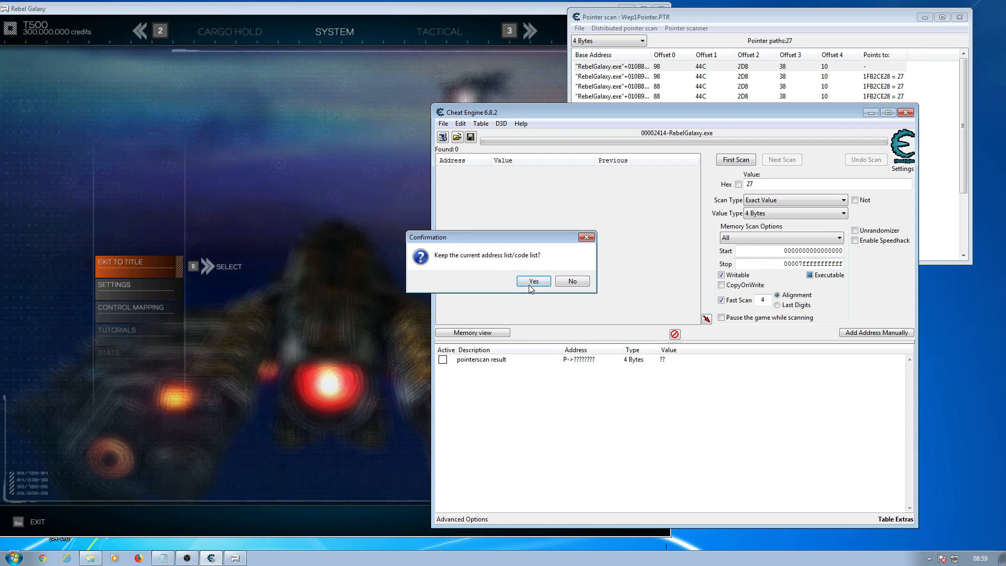
pyautogui.click(532, 283)
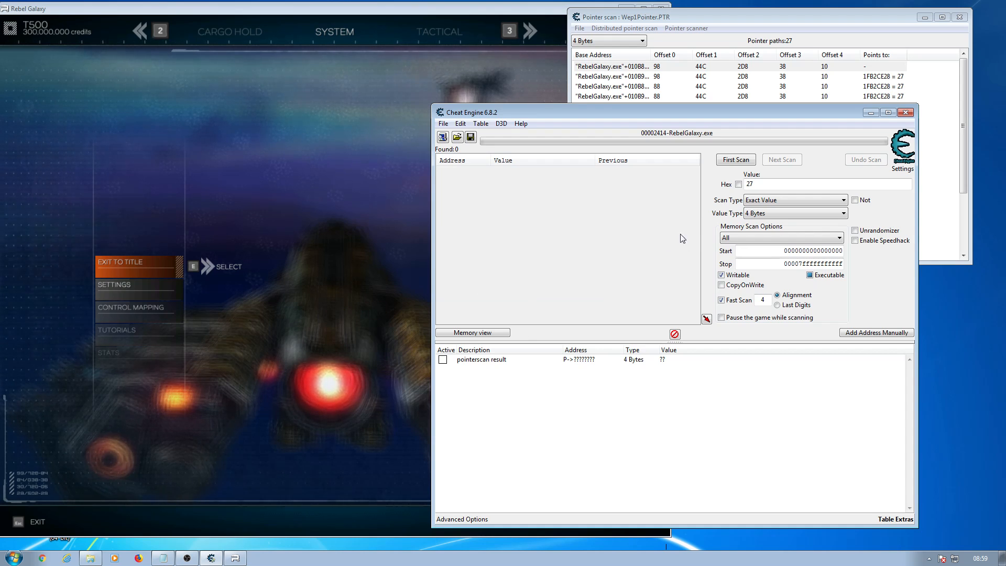
# - Resume the game briefly, pause it again, and check the added pointer in Cheat Engine's address list
pyautogui.click(247, 248)
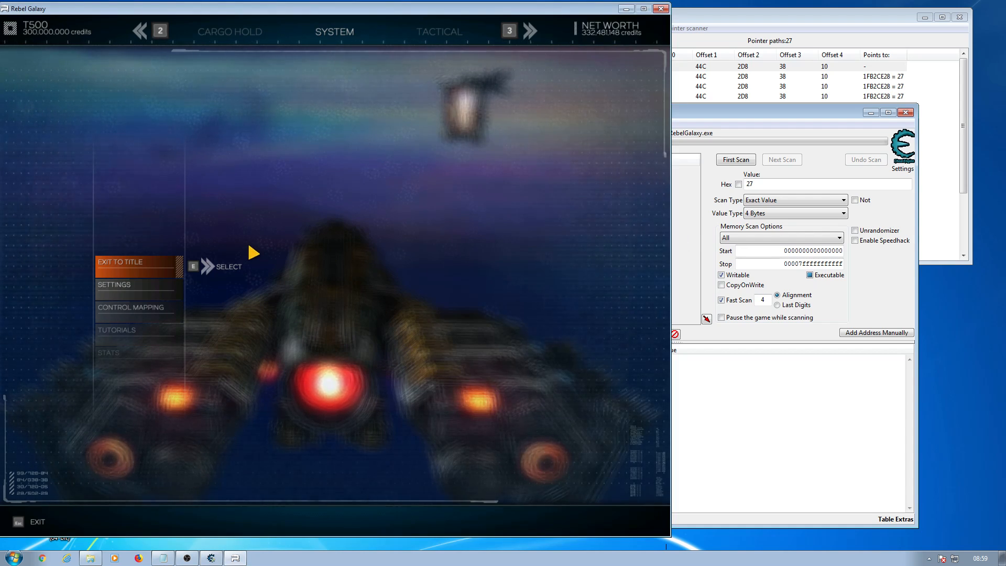
pyautogui.press('Escape')
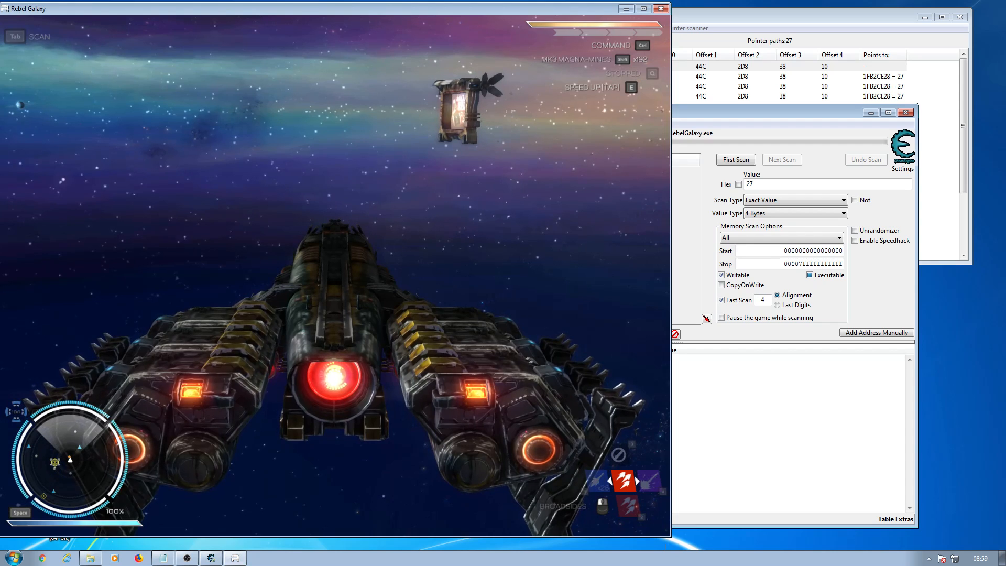
pyautogui.press('Escape')
pyautogui.click(783, 425)
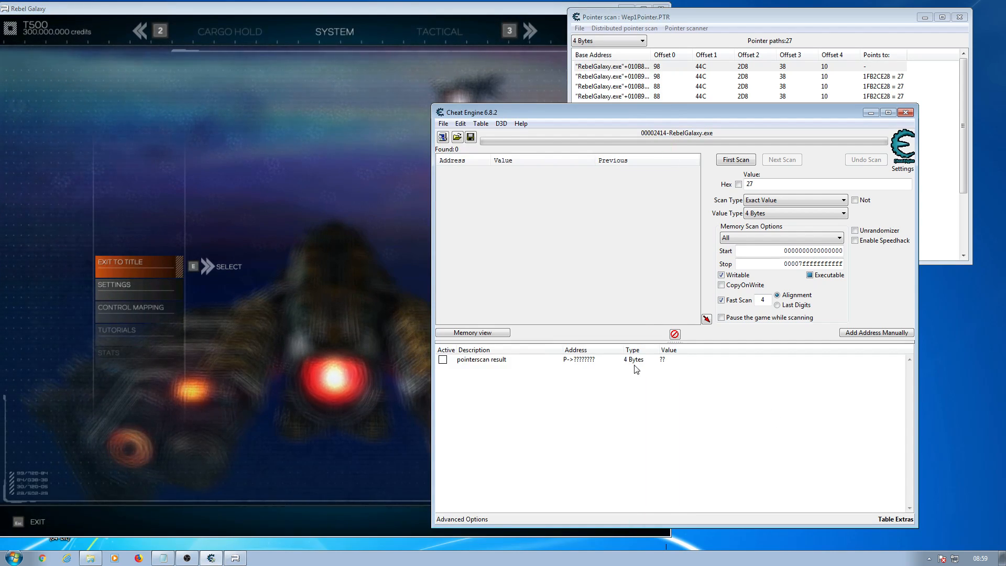
pyautogui.click(797, 17)
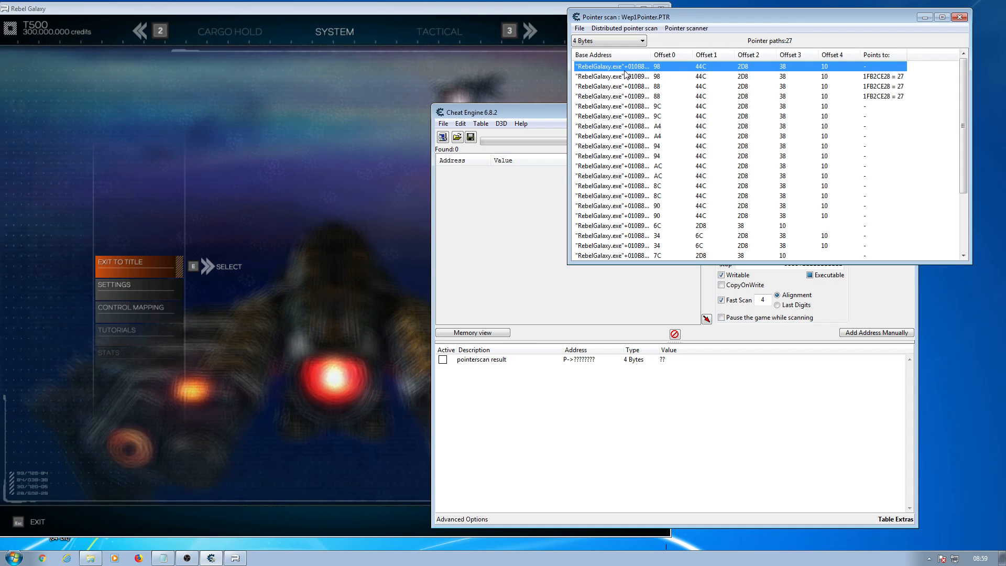
pyautogui.rightClick(678, 65)
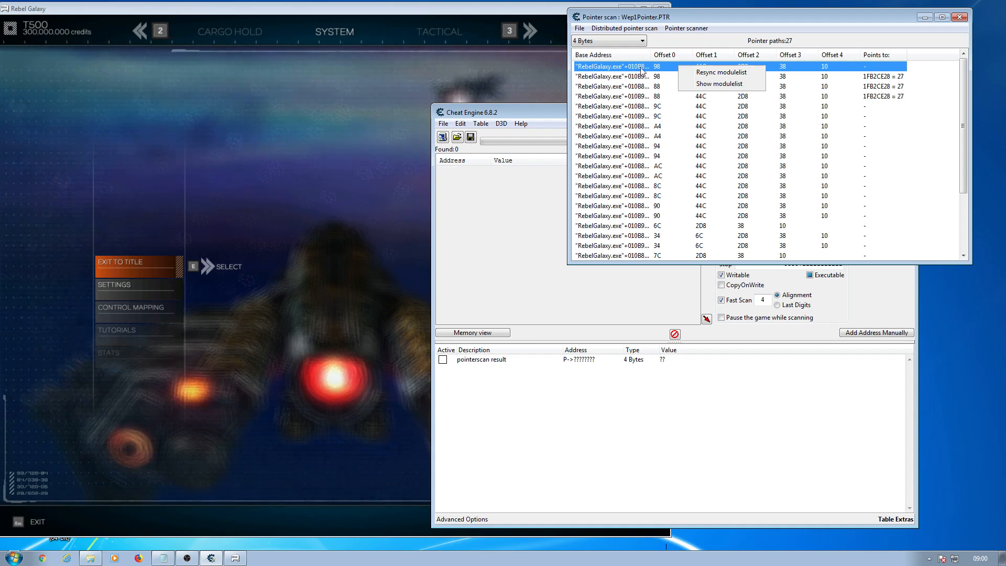
pyautogui.click(579, 29)
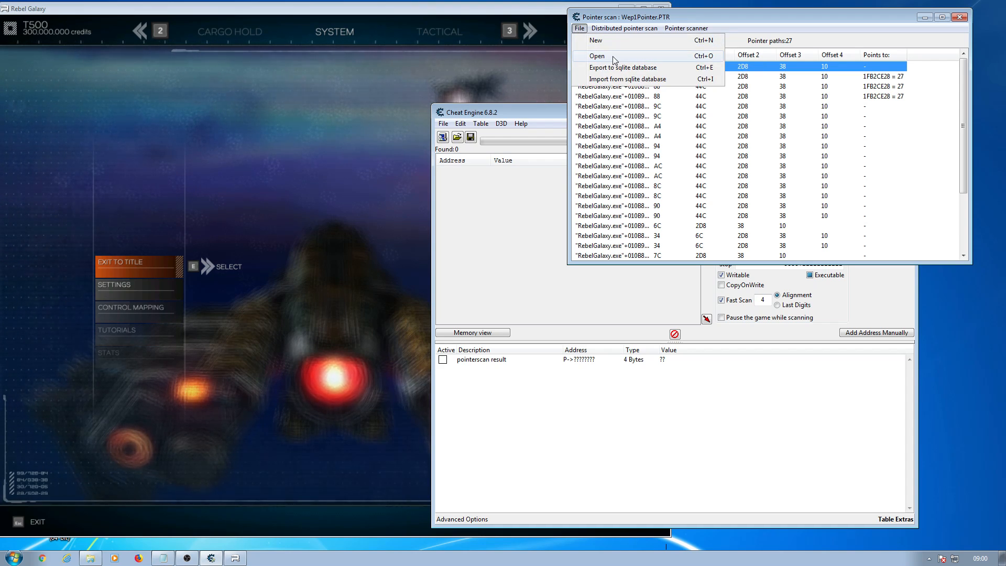
pyautogui.click(751, 17)
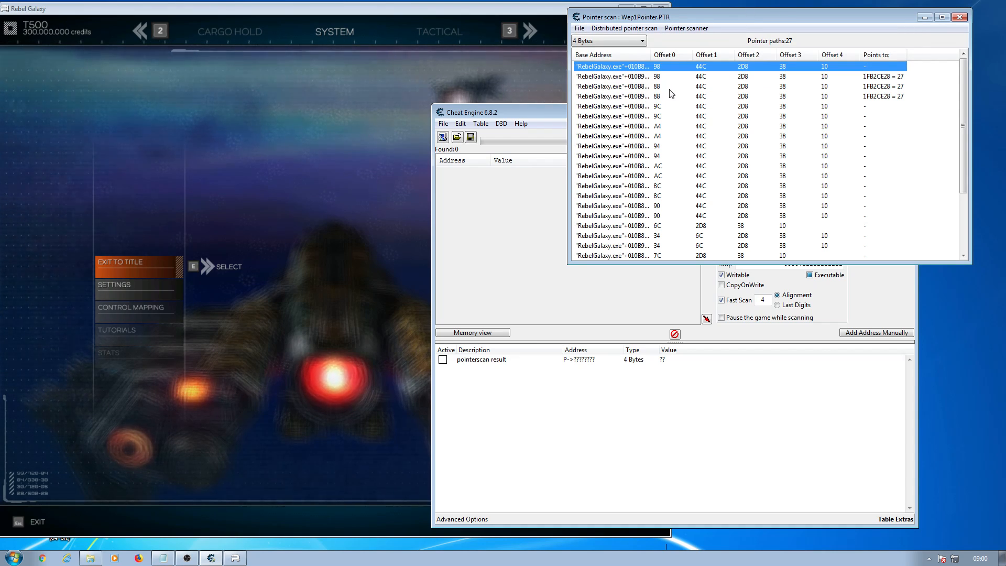
# - Reopen the running RebelGalaxy.exe process in Cheat Engine, keeping the pointer entry in the address list
pyautogui.click(521, 117)
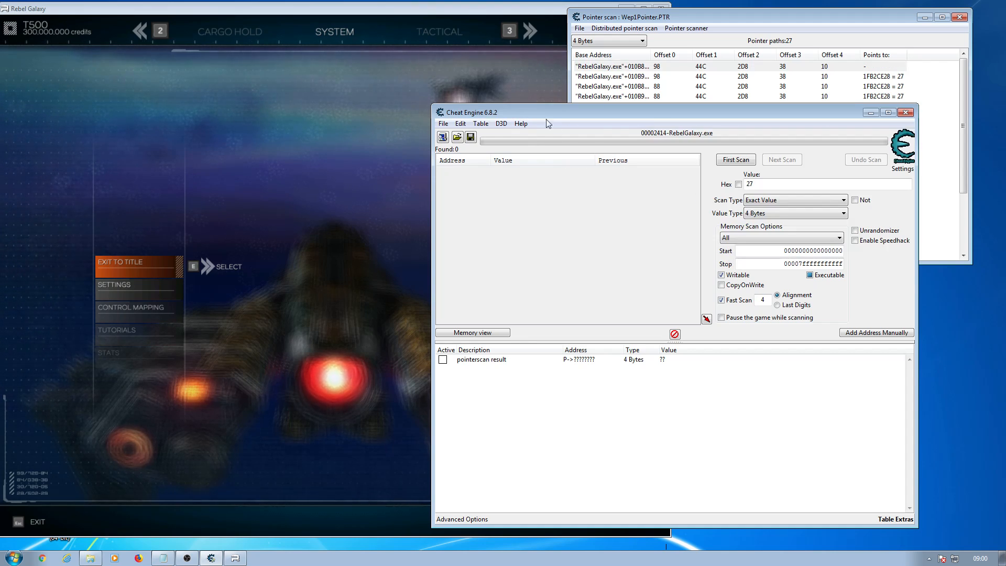
pyautogui.click(442, 137)
pyautogui.click(237, 359)
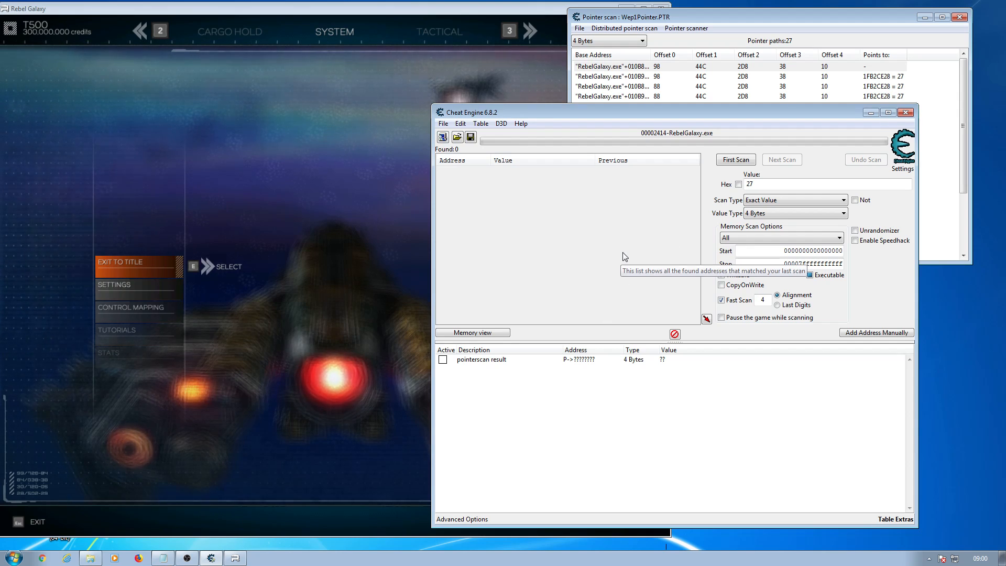
# - Add the second pointer path, with offsets 98, 44C, 2D8, 38 and 10, to the address list
pyautogui.click(709, 13)
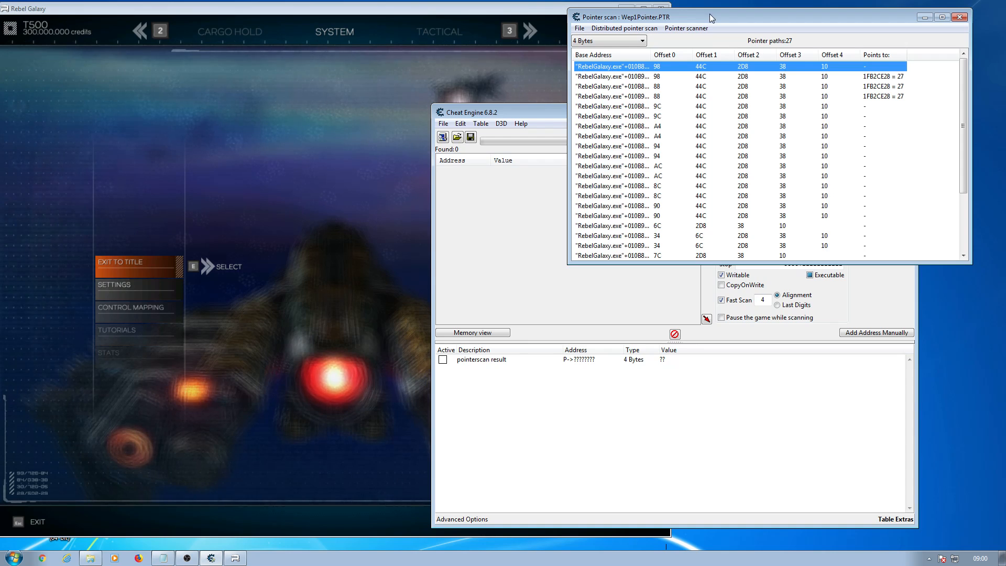
pyautogui.click(646, 77)
pyautogui.doubleClick(646, 78)
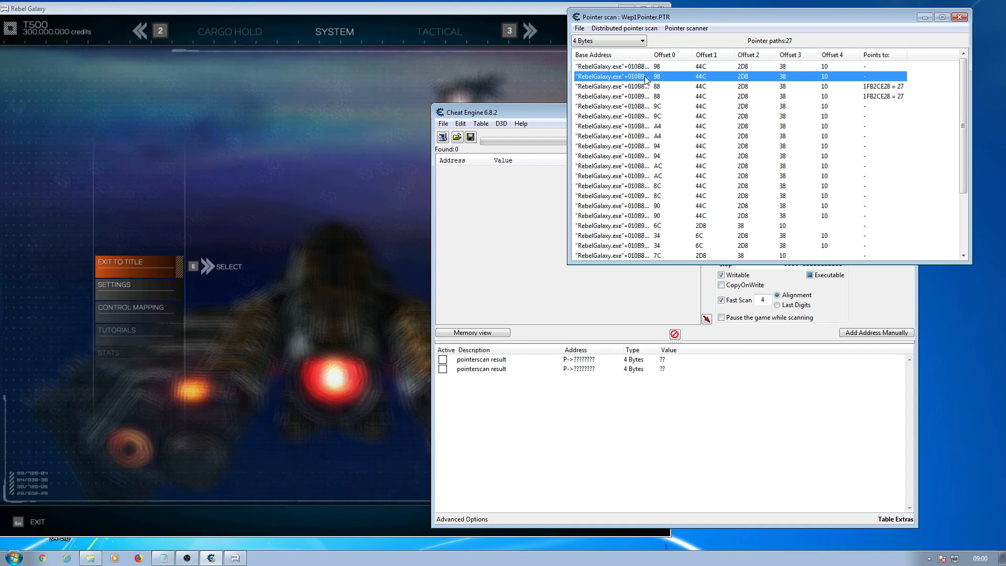
# - Add the third pointer path, with offsets 88, 44C, 2D8, 38 and 10, to the address list, and briefly resume the game before pausing it
pyautogui.doubleClick(646, 87)
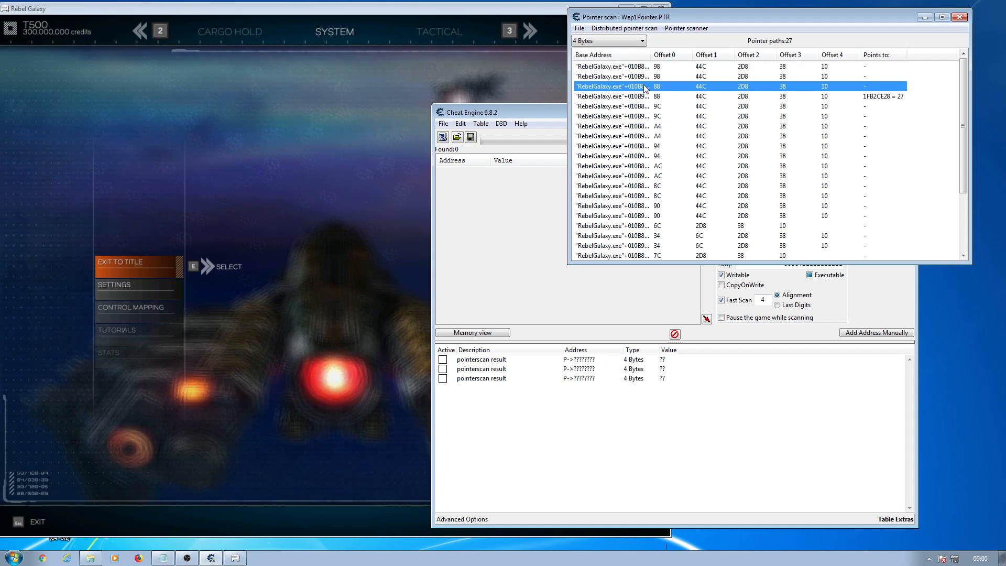
pyautogui.click(644, 99)
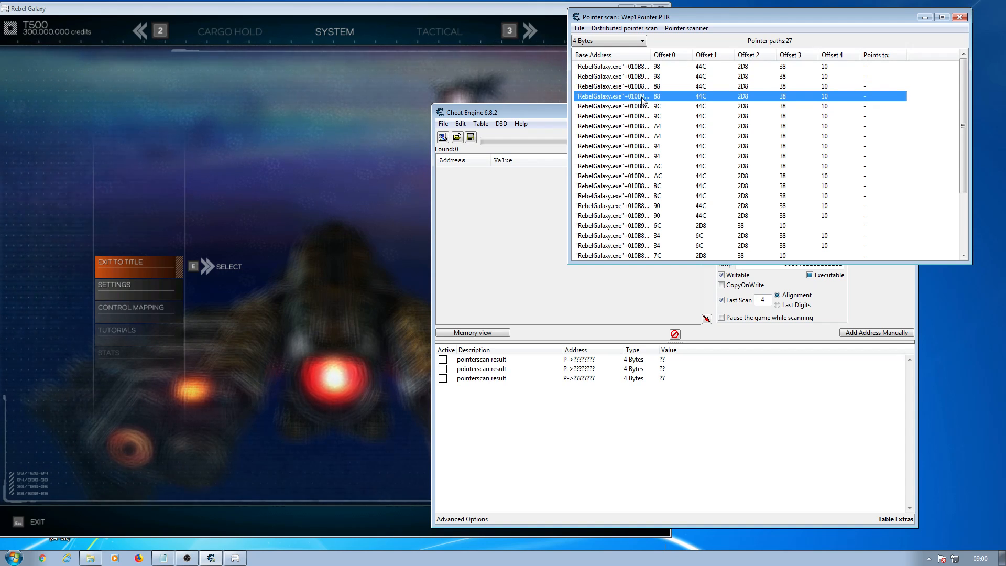
pyautogui.click(305, 179)
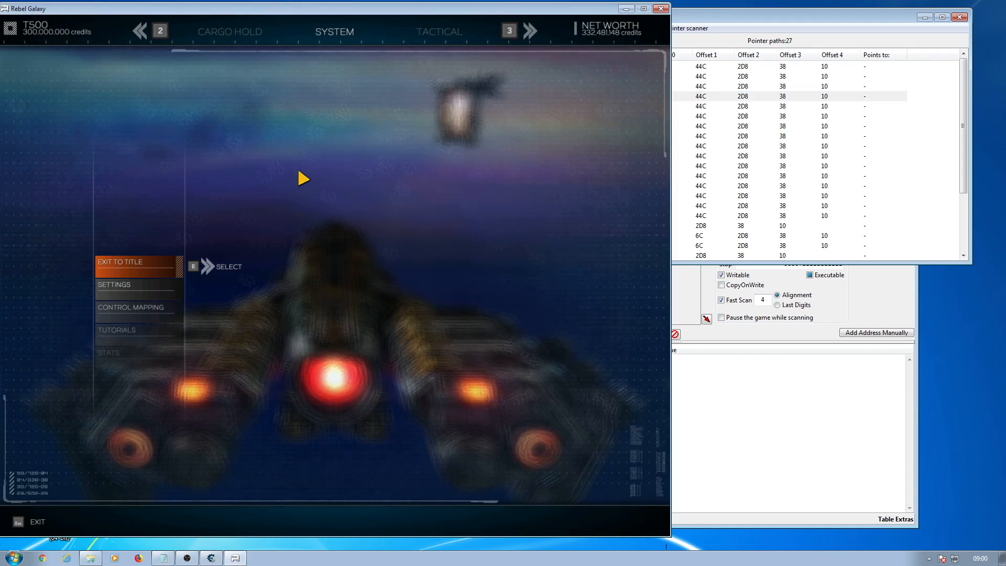
pyautogui.press('Escape')
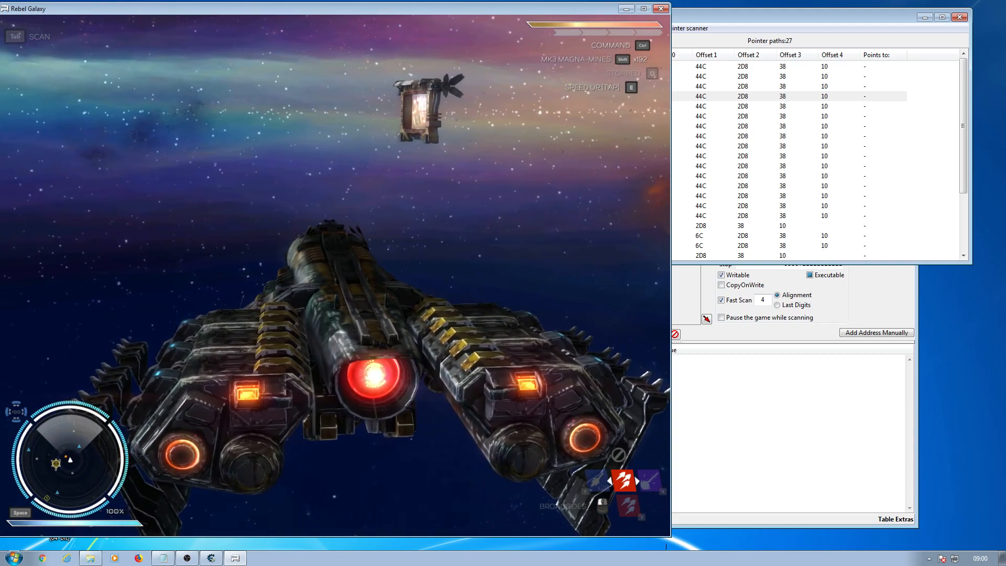
pyautogui.press('Escape')
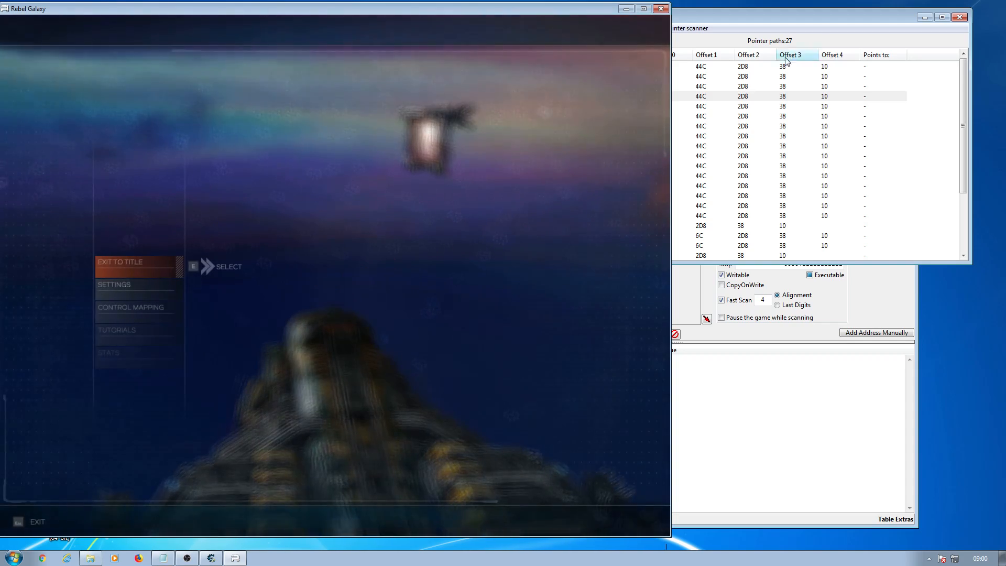
# - Rescan the pointer list for the 4 Byte value 28 and save the results over Wep1Pointer(2).PTR
pyautogui.click(816, 23)
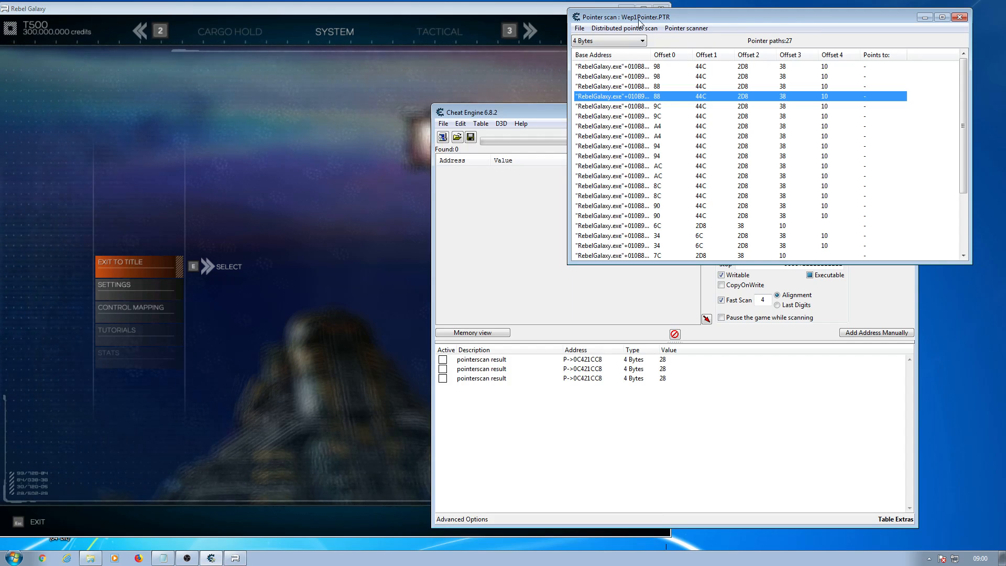
pyautogui.click(699, 29)
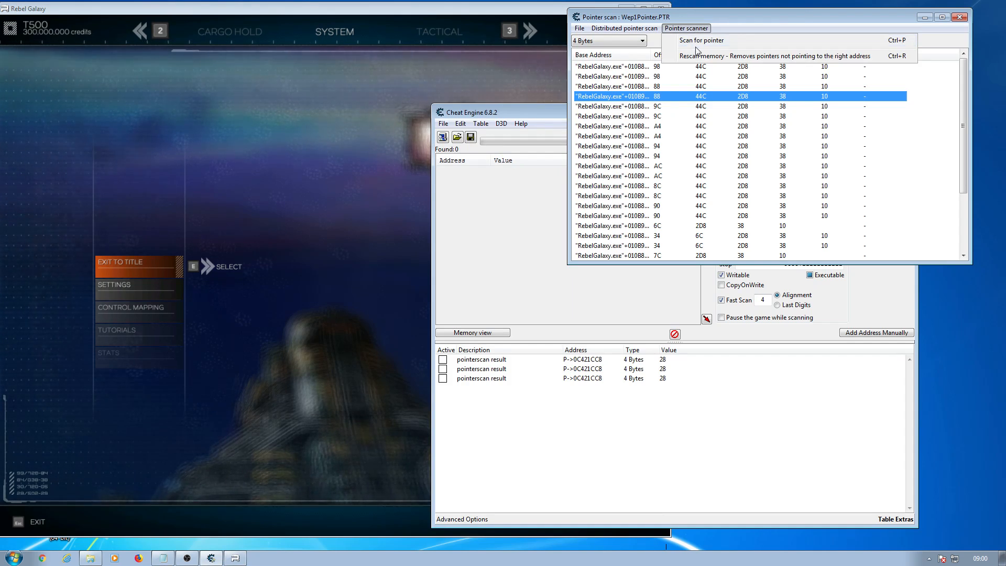
pyautogui.click(703, 56)
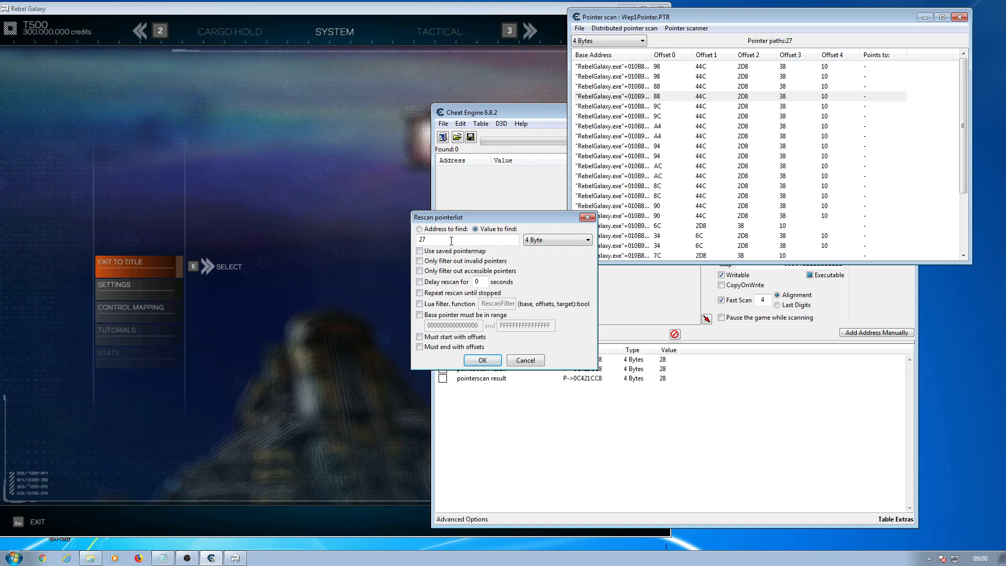
pyautogui.moveTo(451, 241); pyautogui.dragTo(410, 240)
pyautogui.write('28')
pyautogui.click(481, 361)
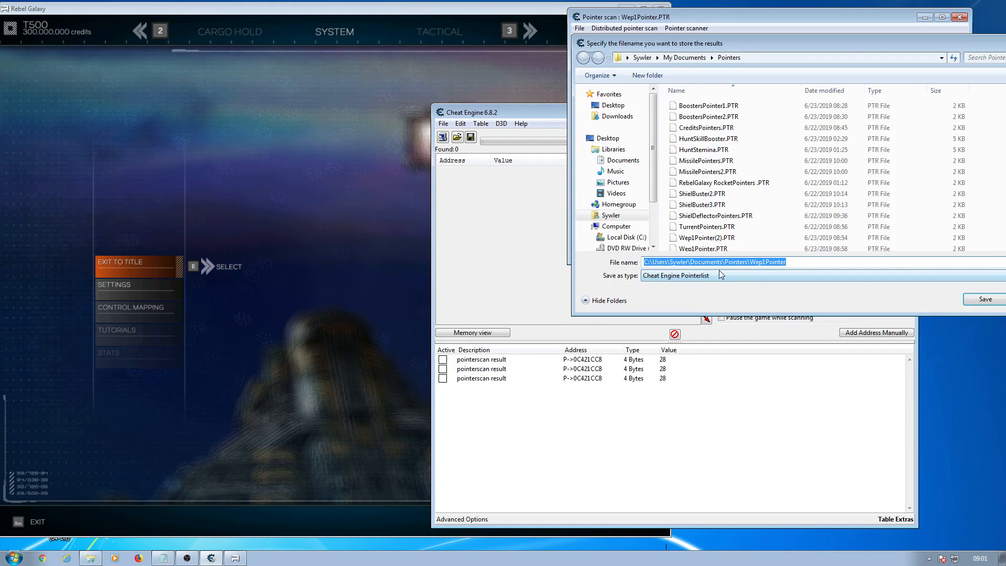
pyautogui.click(708, 238)
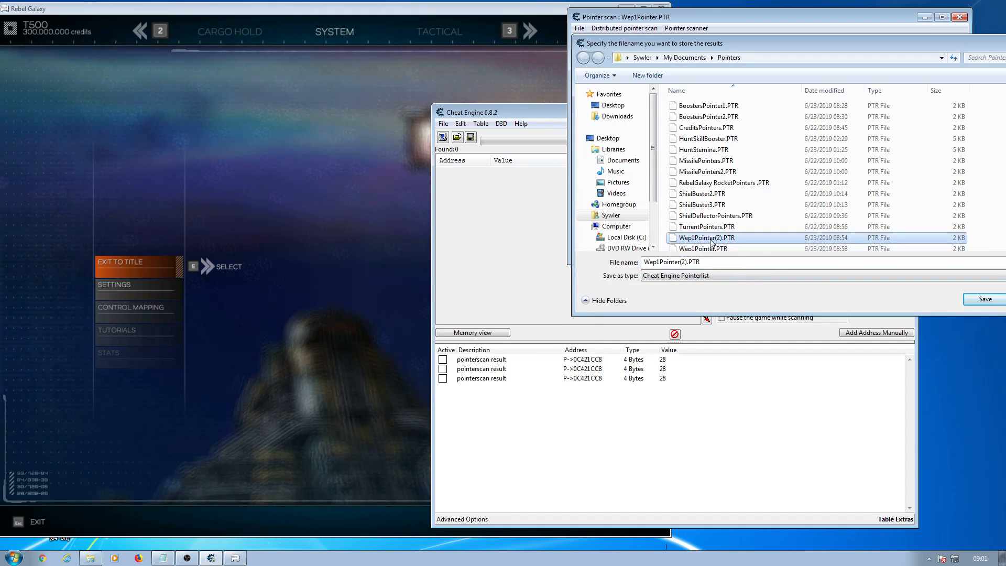
pyautogui.click(983, 305)
pyautogui.click(530, 285)
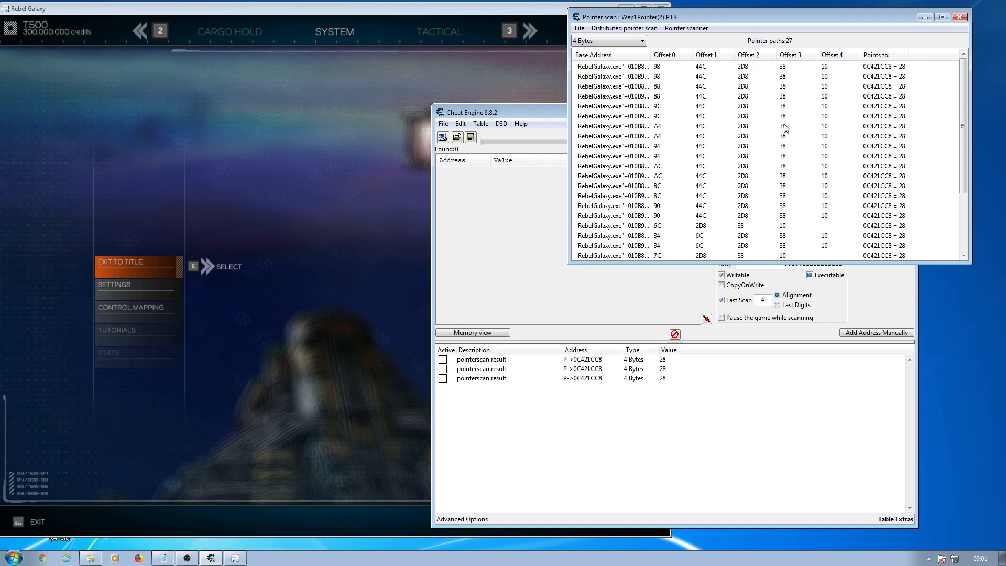
# - Cut the third and second pointerscan results from the address list, keeping only the first one
pyautogui.click(705, 378)
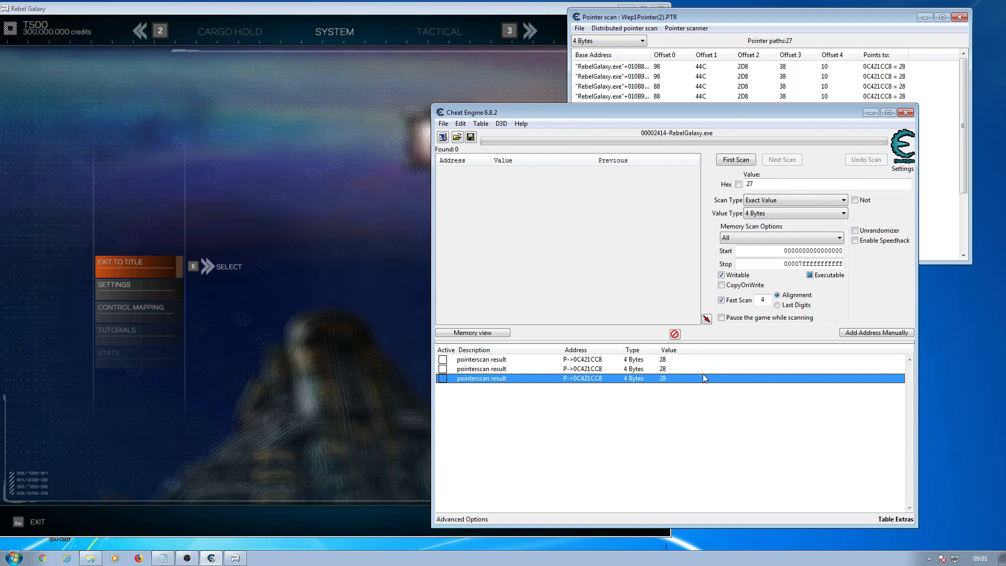
pyautogui.click(809, 16)
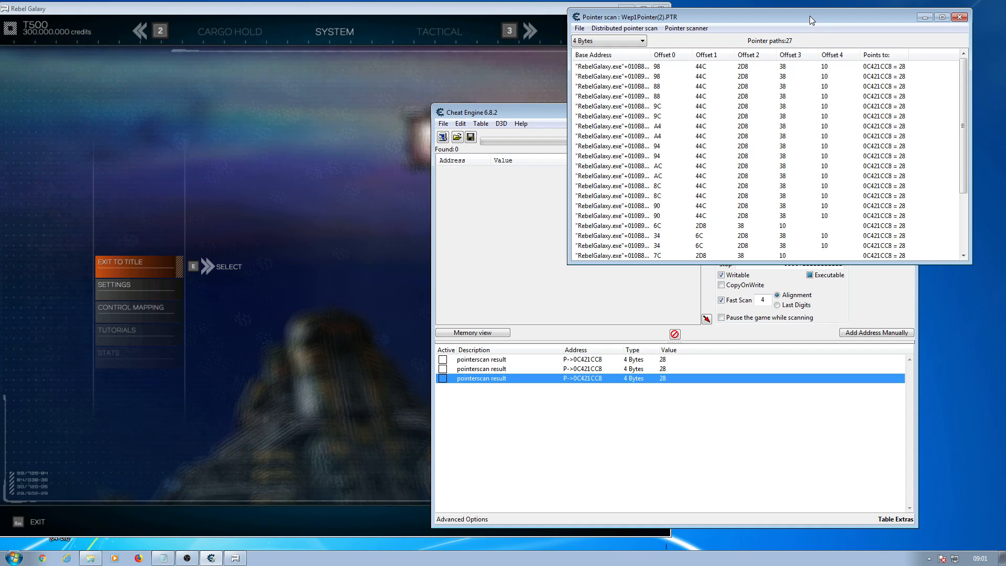
pyautogui.click(737, 374)
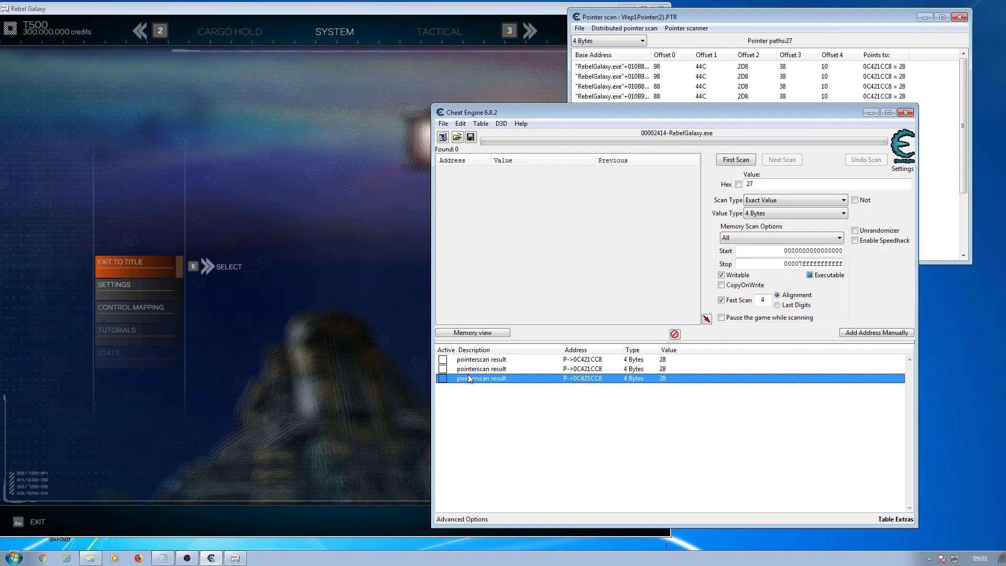
pyautogui.rightClick(496, 379)
pyautogui.click(530, 329)
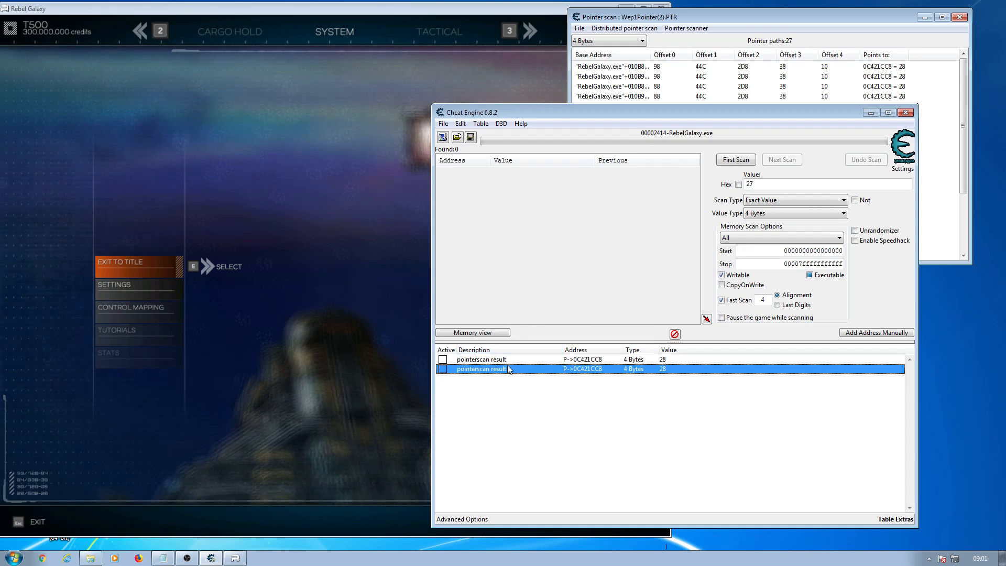
pyautogui.rightClick(505, 368)
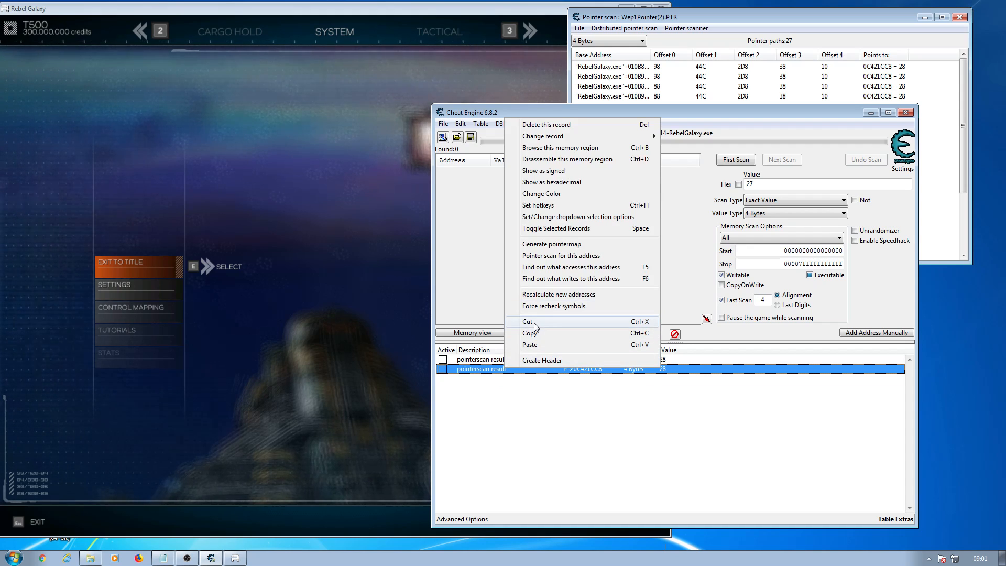
pyautogui.click(534, 322)
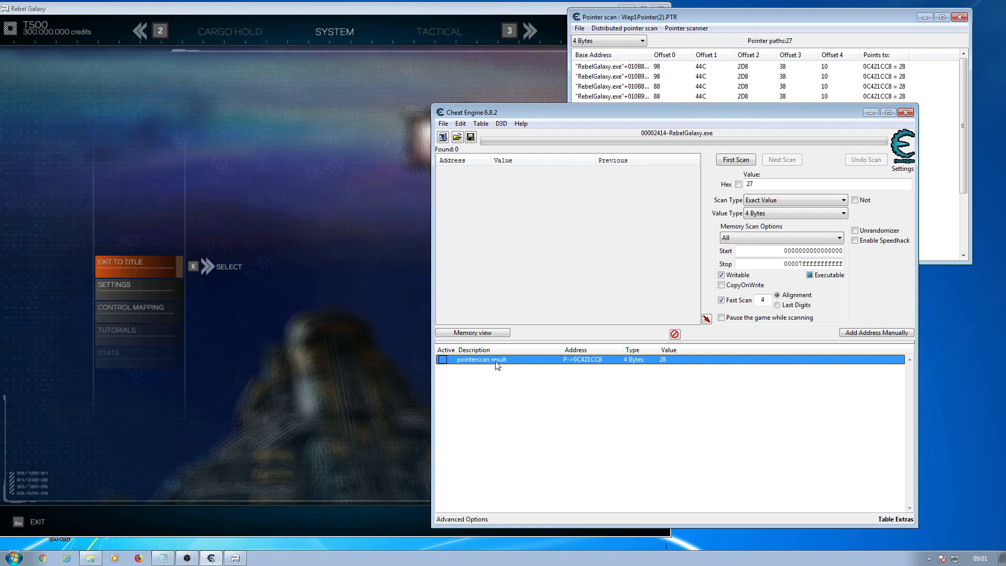
# - Close Rebel Galaxy, start it again with the same launcher settings, and continue the saved game
pyautogui.click(306, 296)
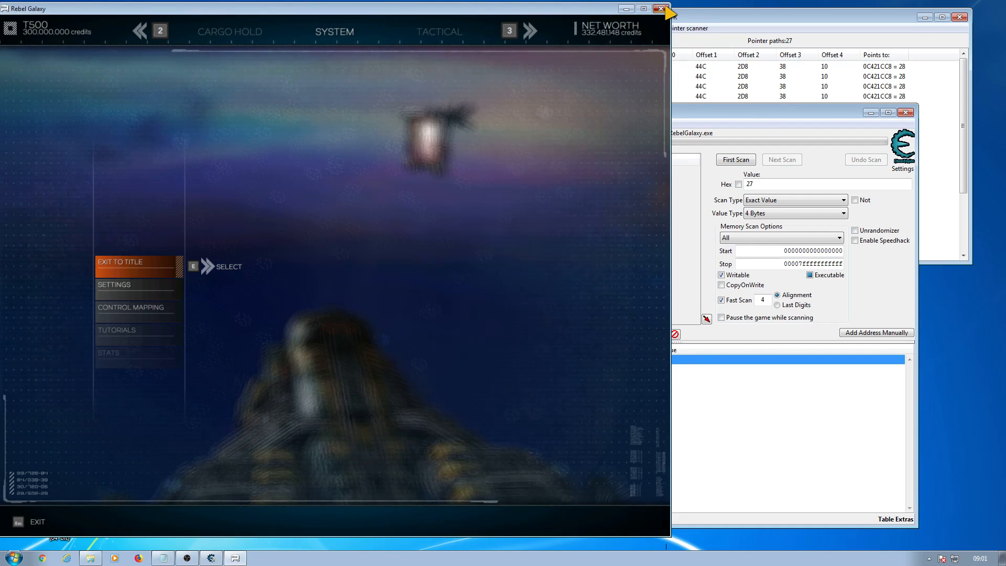
pyautogui.click(663, 8)
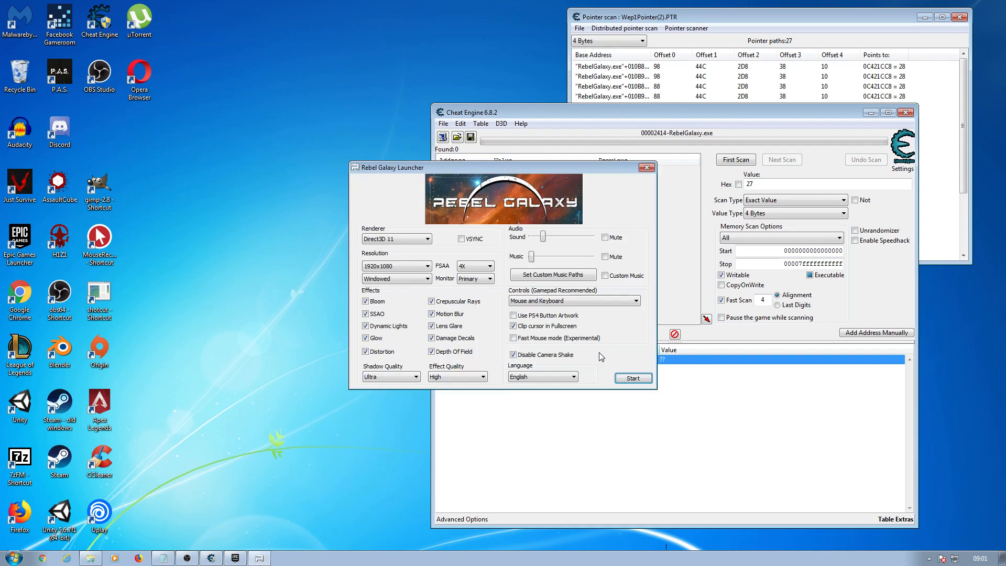
pyautogui.click(624, 378)
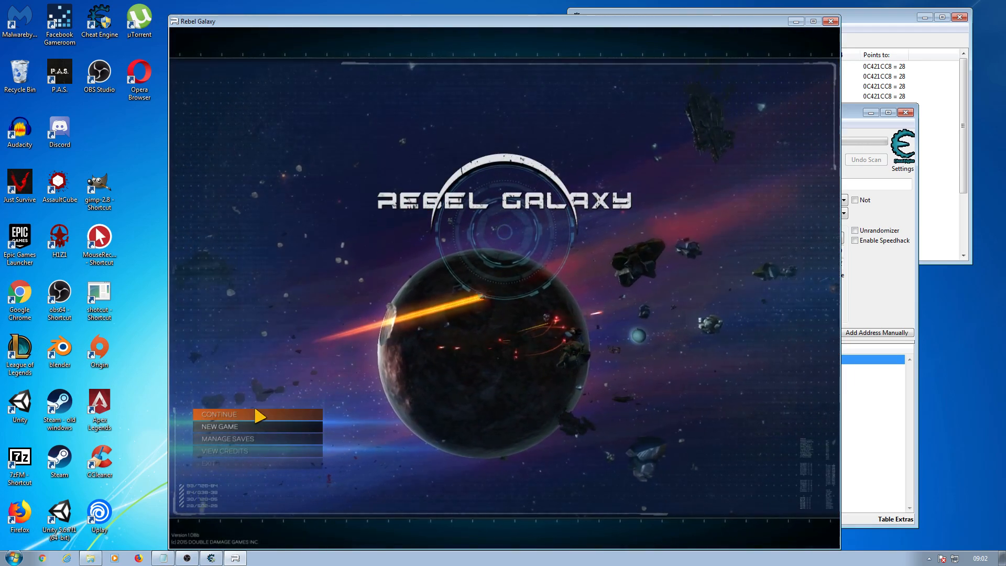
pyautogui.moveTo(478, 19); pyautogui.dragTo(310, 8)
pyautogui.click(71, 407)
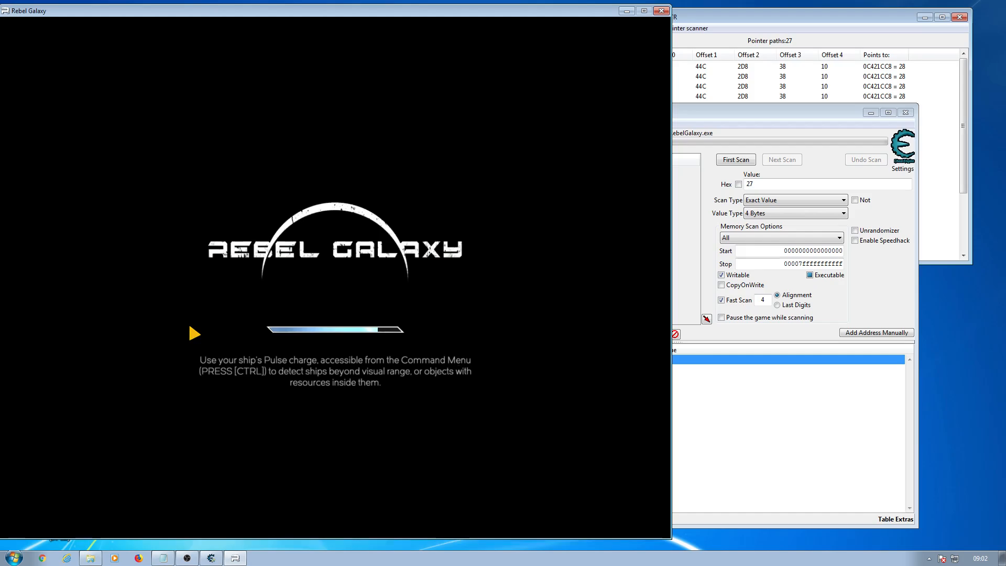
# - Skip the opening sequence of the loaded game, fly the ship ahead, and pause the game
pyautogui.press('Escape')
pyautogui.press('Escape')
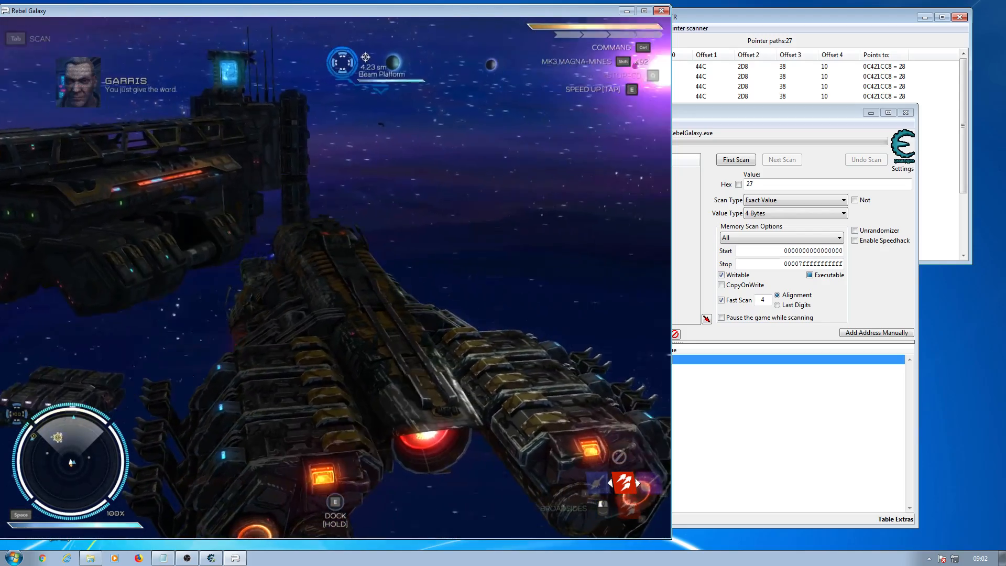
pyautogui.press('w')
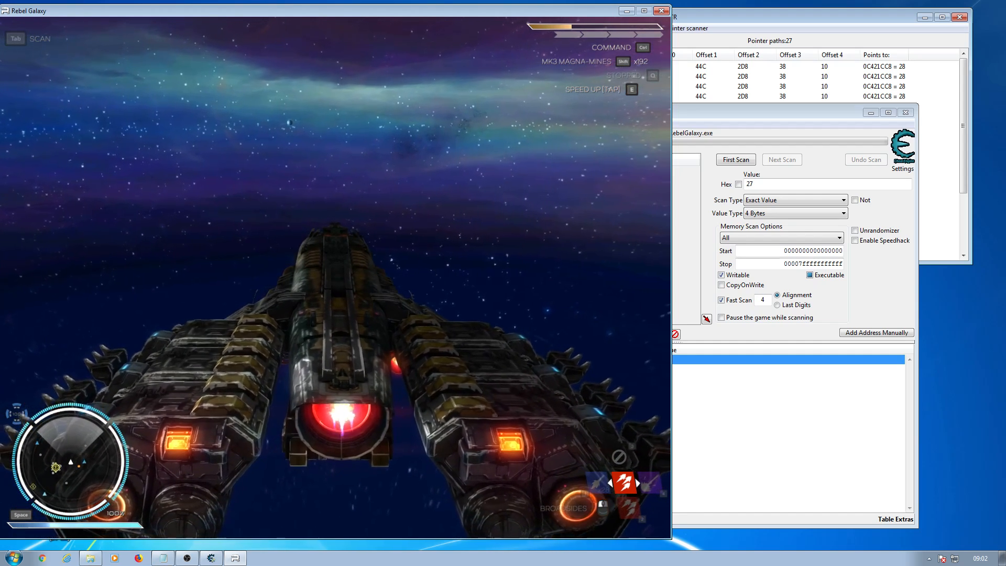
pyautogui.press('Escape')
# - Attach Cheat Engine to the restarted RebelGalaxy.exe process and keep the current address list
pyautogui.click(790, 113)
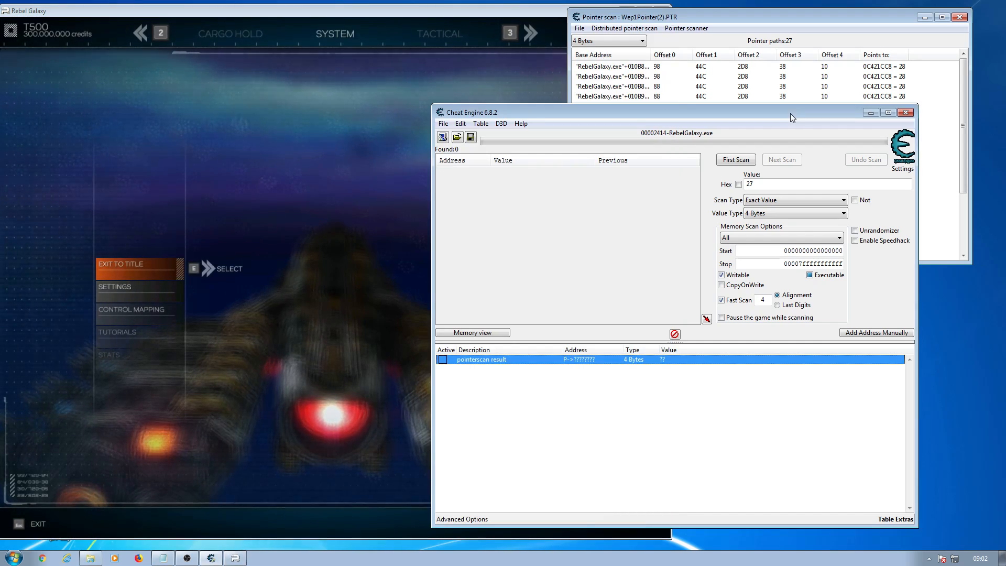
pyautogui.click(443, 137)
pyautogui.click(236, 358)
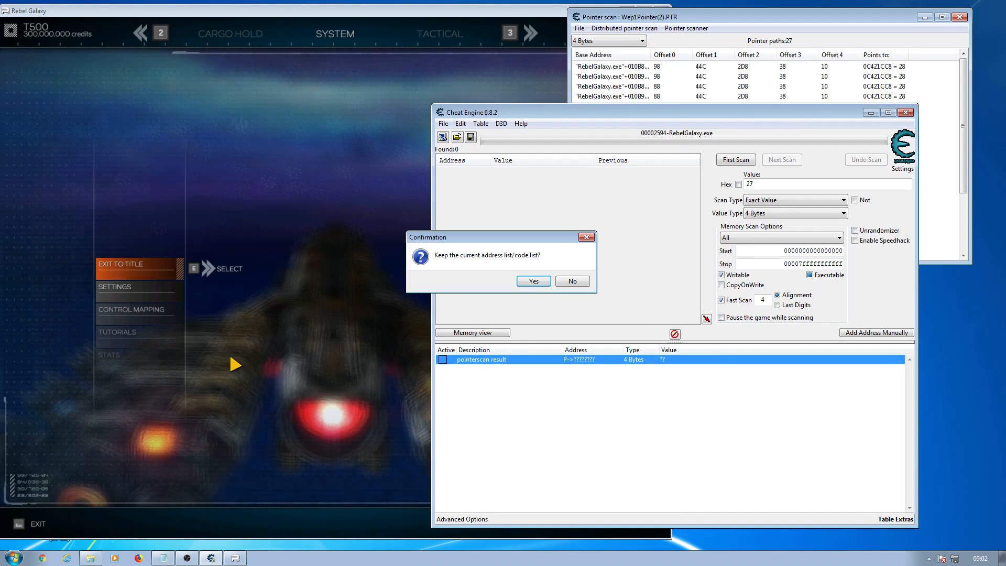
pyautogui.click(521, 283)
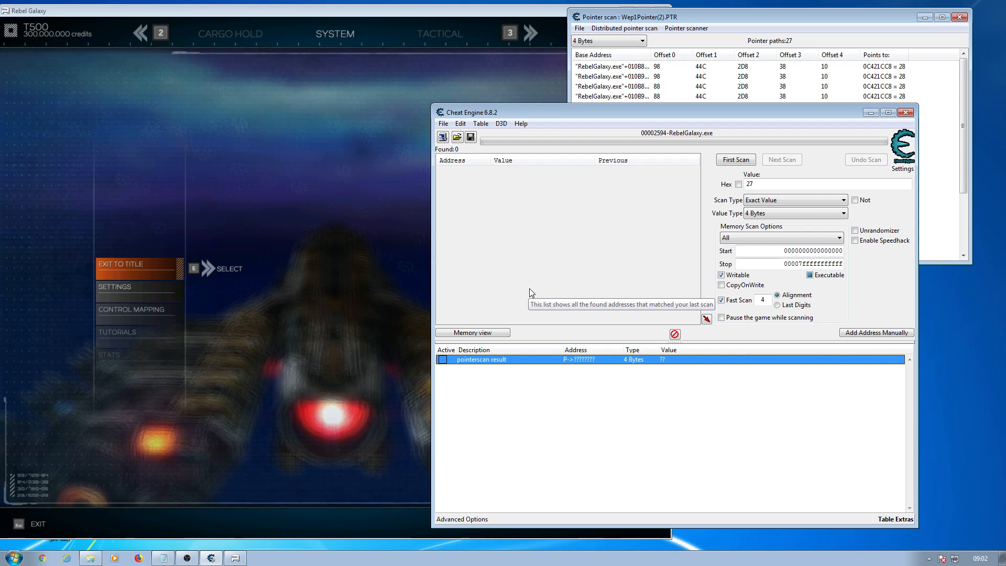
# - Compare the pointer scan's target values with the remaining pointer entry in the address list
pyautogui.click(734, 14)
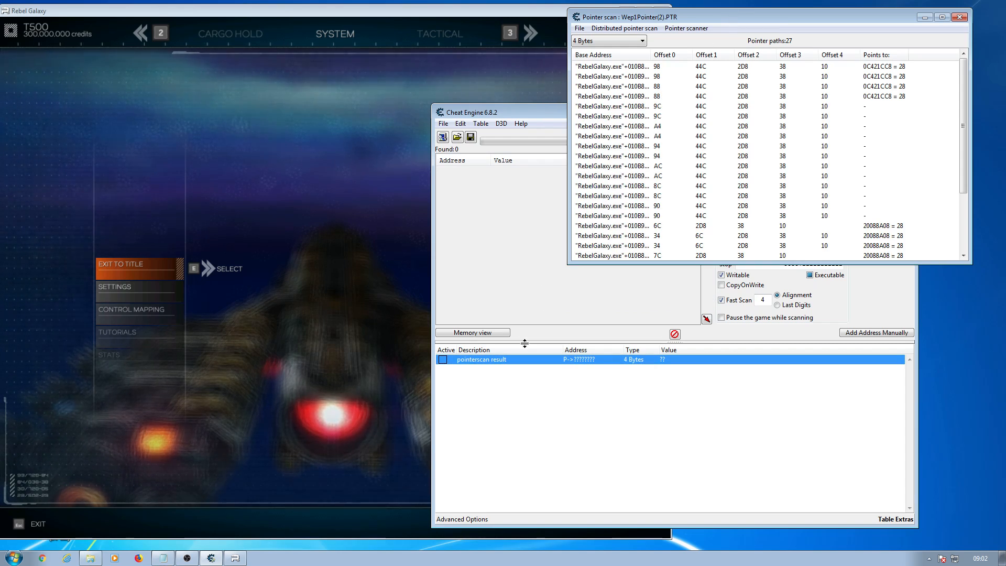
pyautogui.click(677, 363)
pyautogui.click(674, 362)
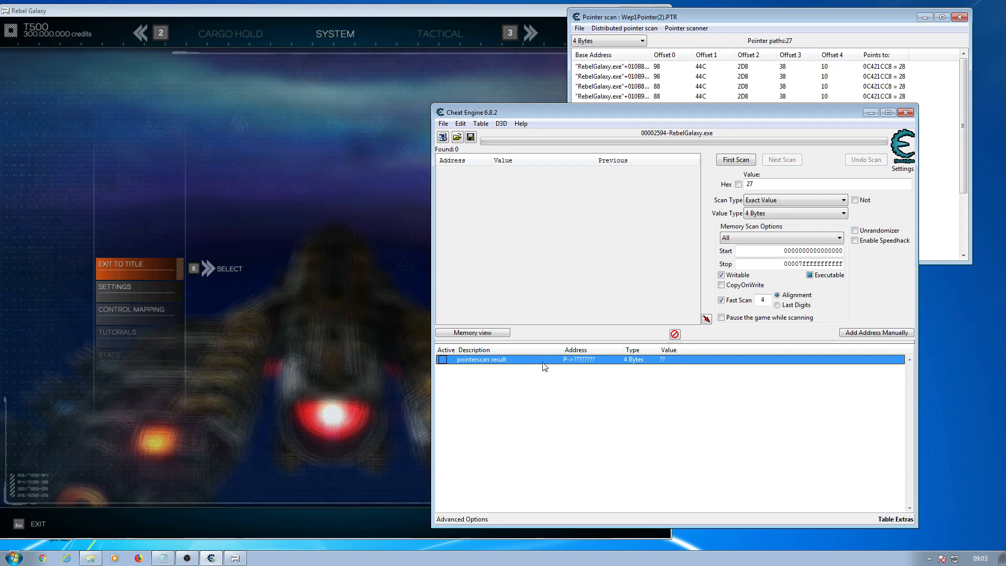
pyautogui.click(589, 390)
pyautogui.click(585, 361)
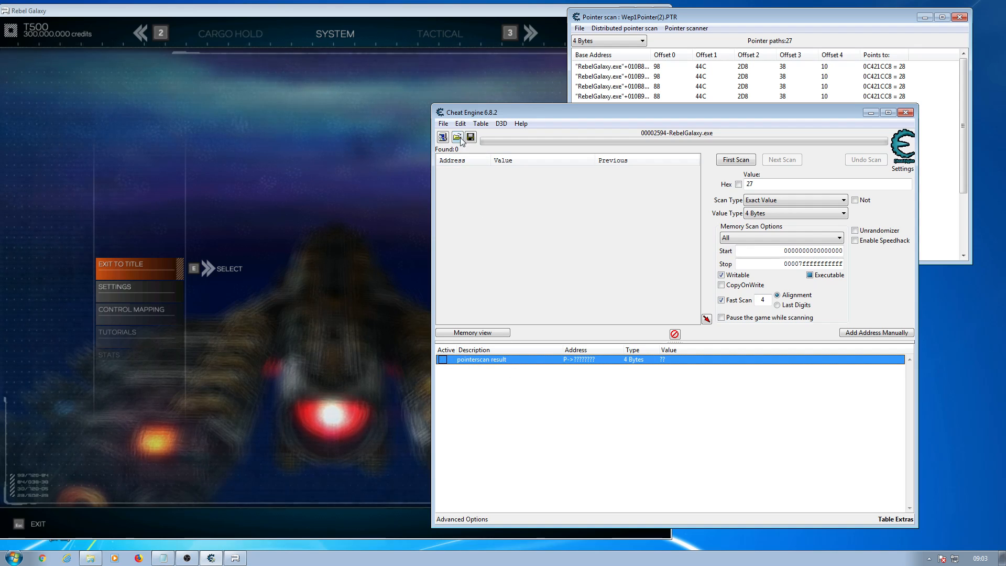
# - Try to change the value of the remaining pointerscan result in the address list
pyautogui.rightClick(668, 363)
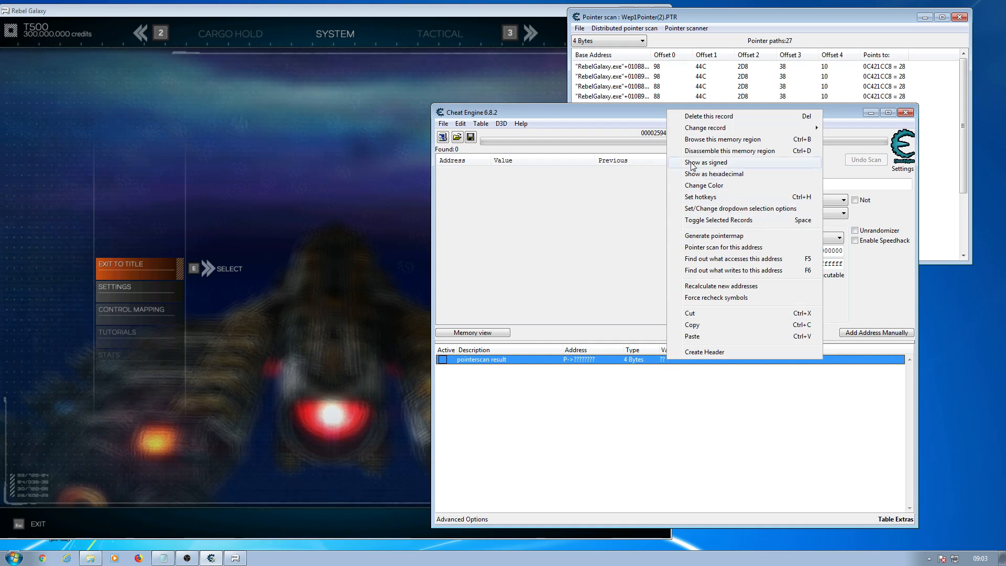
pyautogui.moveTo(721, 129)
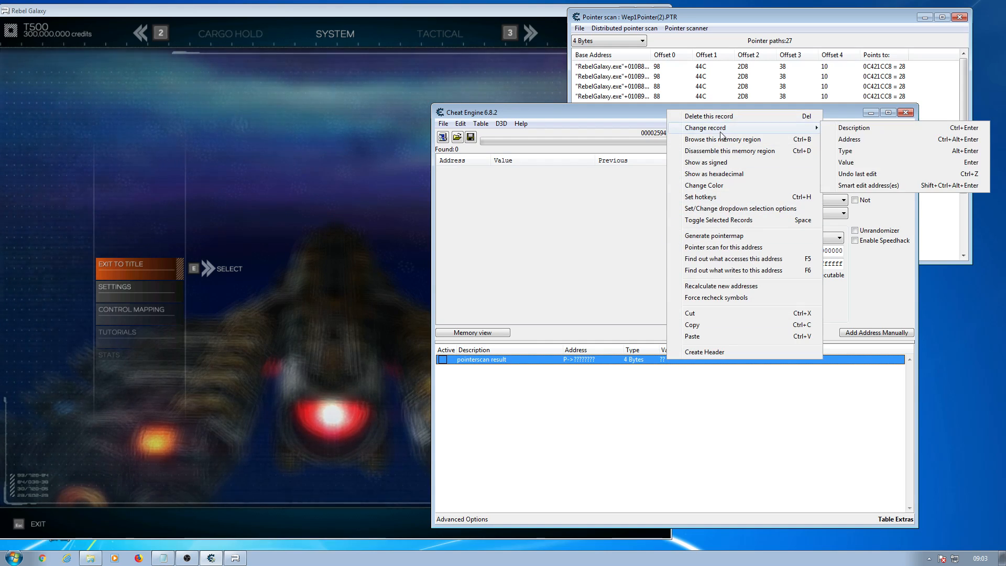
pyautogui.click(846, 163)
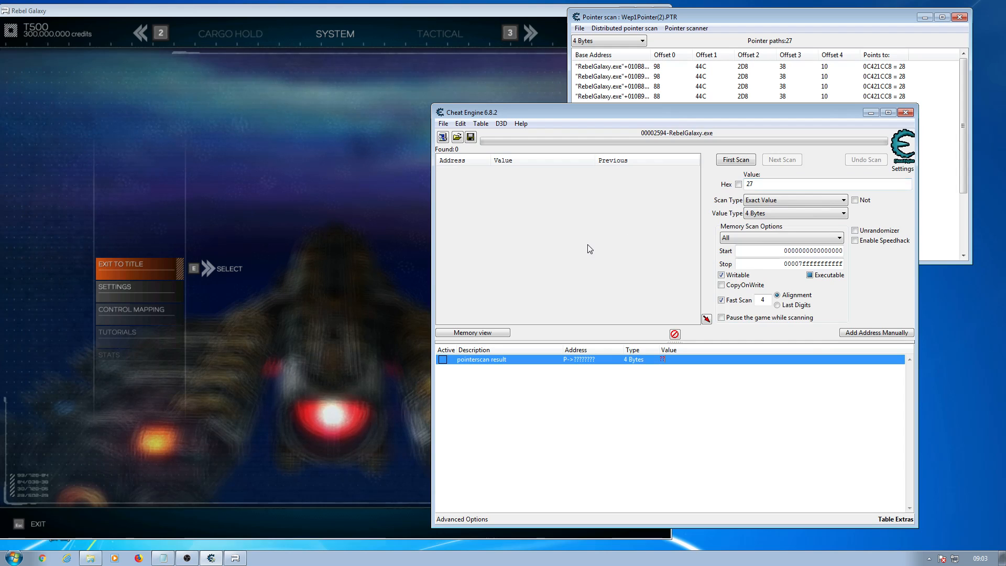
# - Close Cheat Engine without saving the changes, relaunch the 64-bit version, and move its window beside the game
pyautogui.click(907, 114)
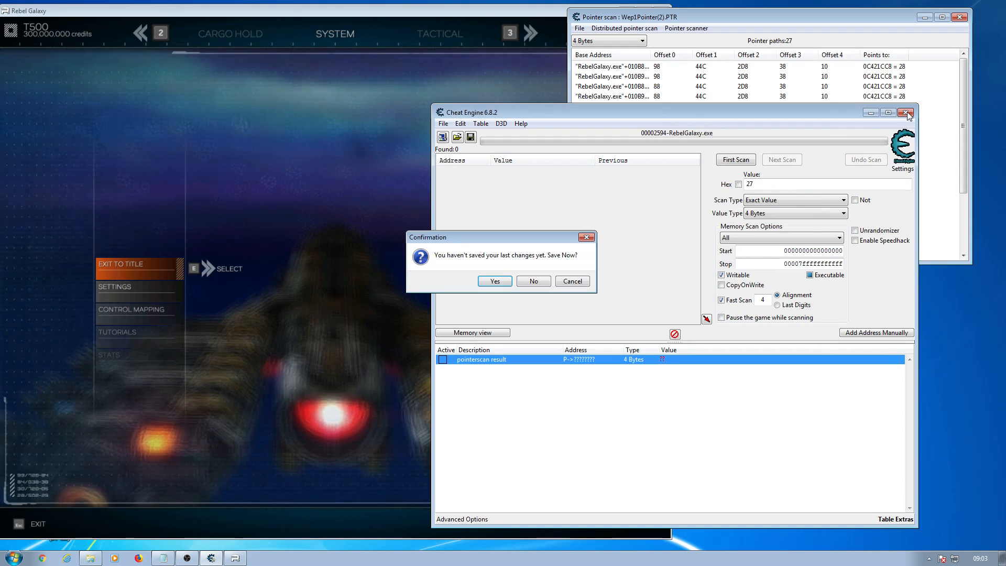
pyautogui.click(534, 282)
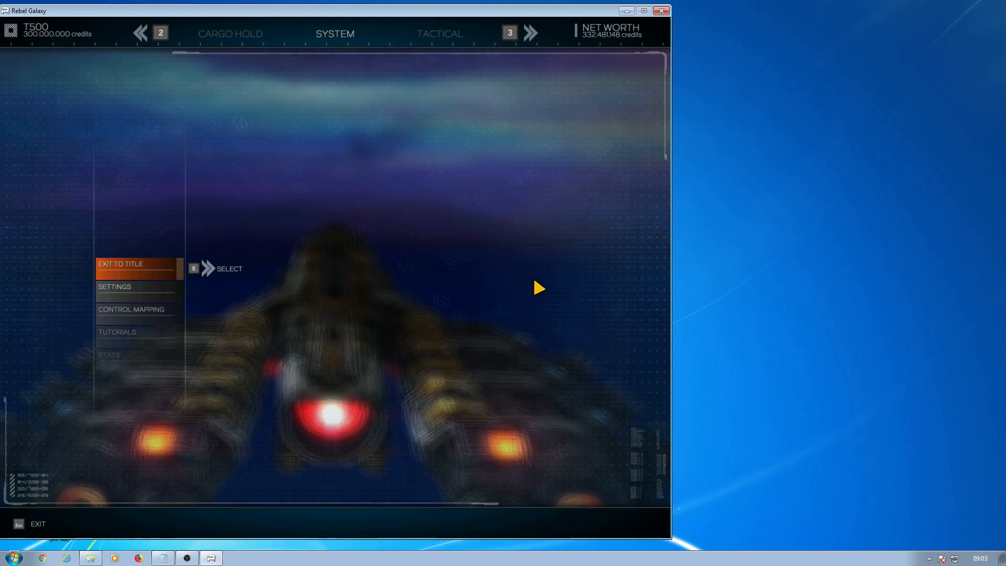
pyautogui.click(14, 558)
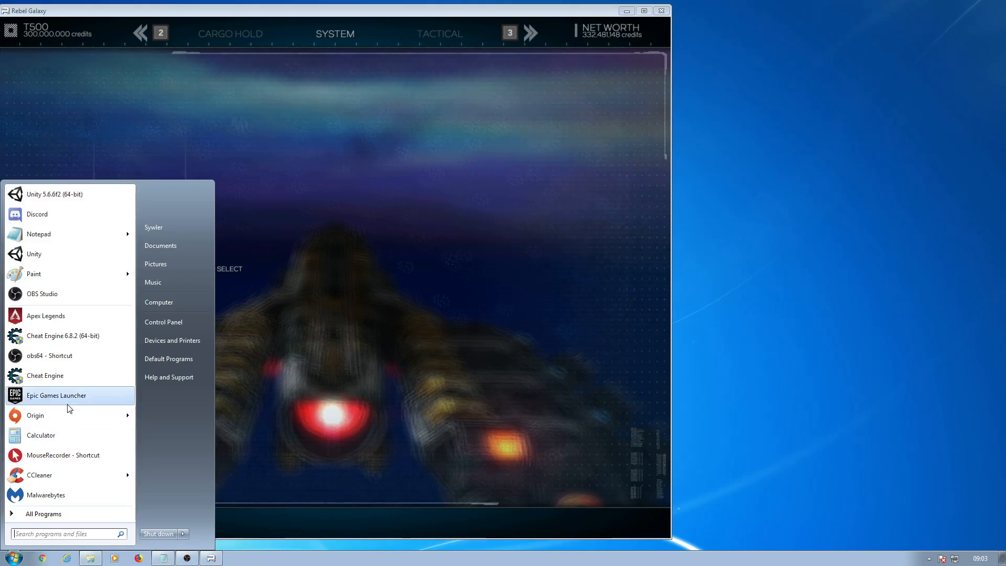
pyautogui.click(62, 338)
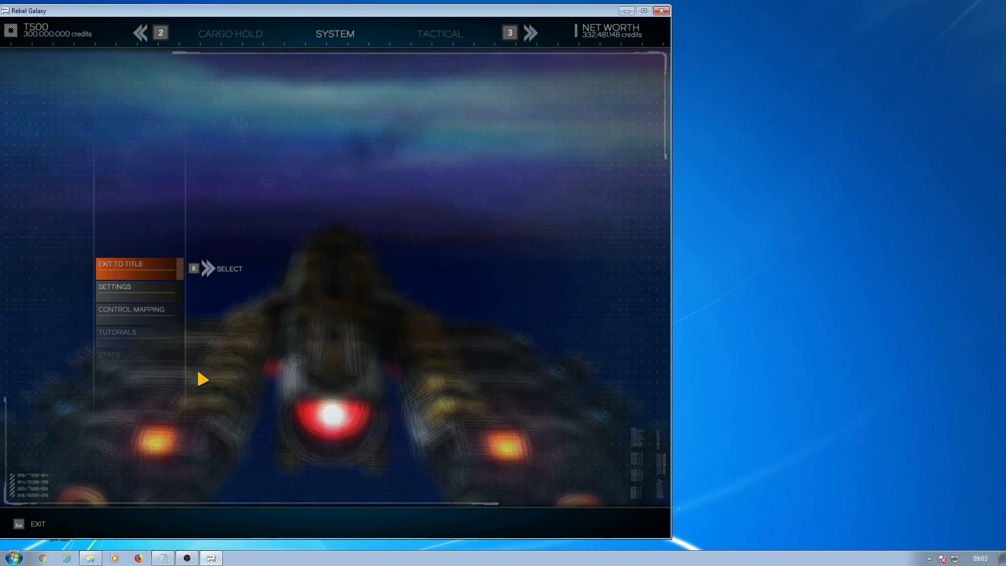
pyautogui.moveTo(577, 108); pyautogui.dragTo(672, 69)
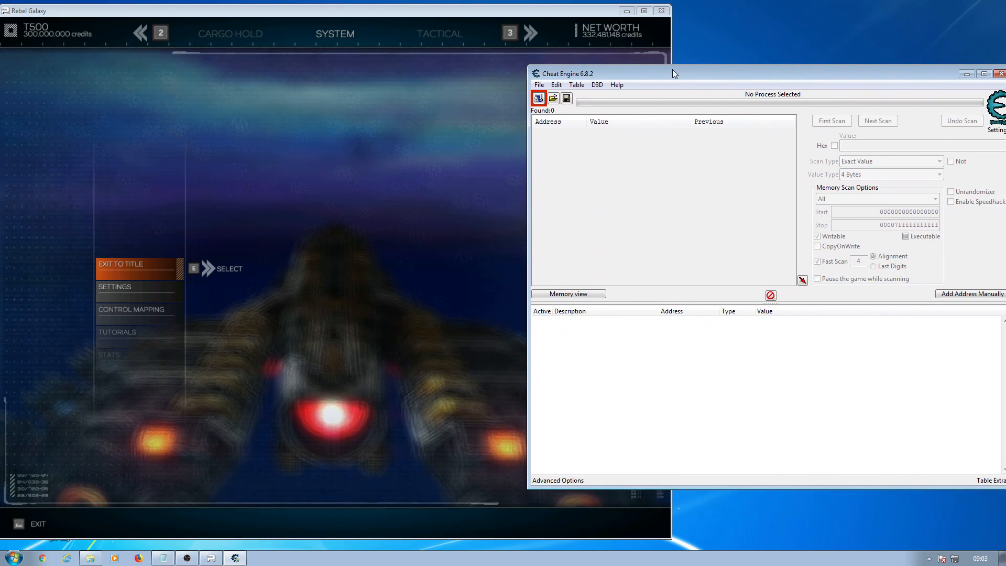
# - Attach Cheat Engine to the RebelGalaxy.exe process without loading the associated table
pyautogui.click(538, 98)
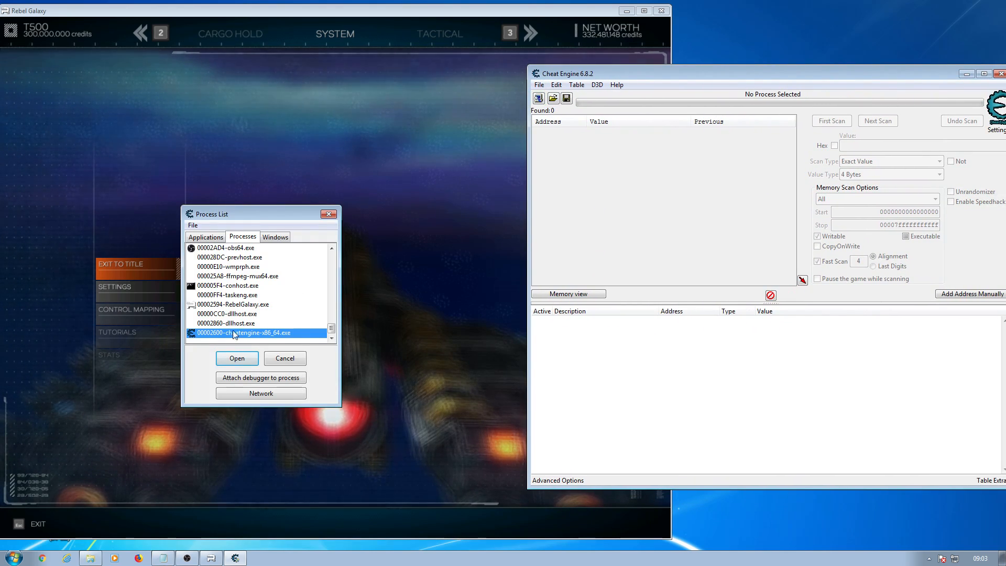
pyautogui.click(249, 304)
pyautogui.click(237, 359)
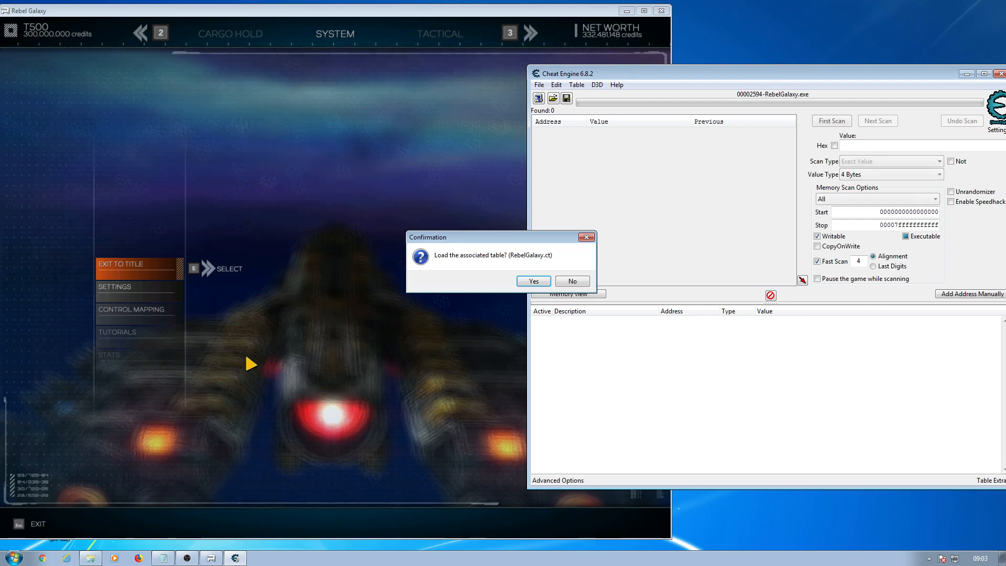
pyautogui.click(578, 279)
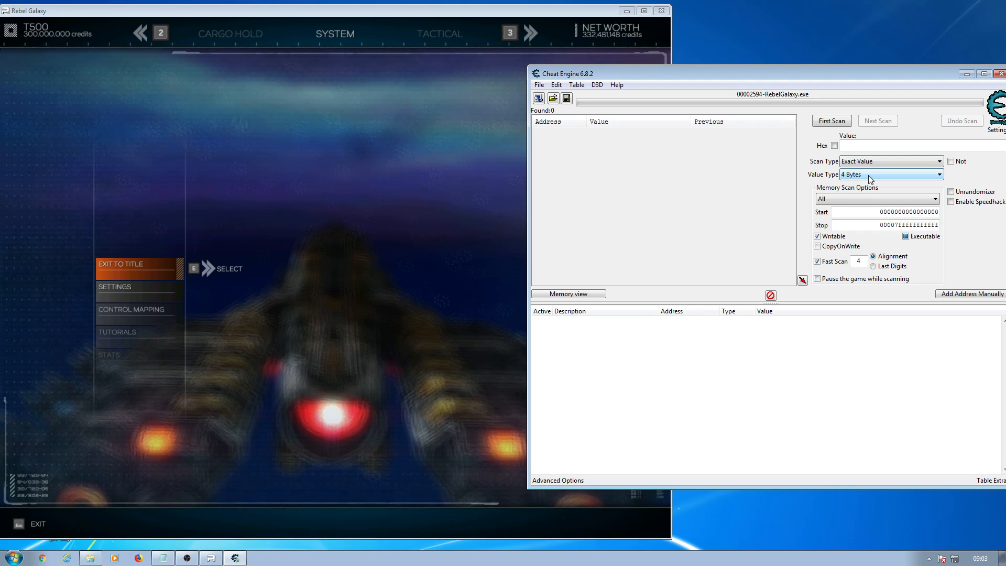
pyautogui.moveTo(851, 74); pyautogui.dragTo(807, 66)
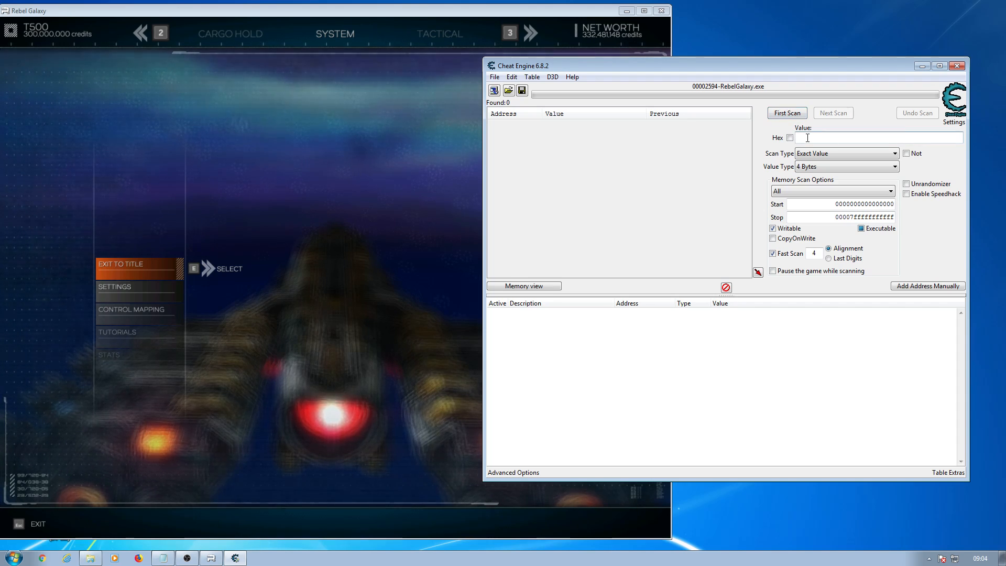
# - Run a first scan for the exact 4-byte value 28 and add the first found address to the address list
pyautogui.press('BackSpace')
pyautogui.click(787, 114)
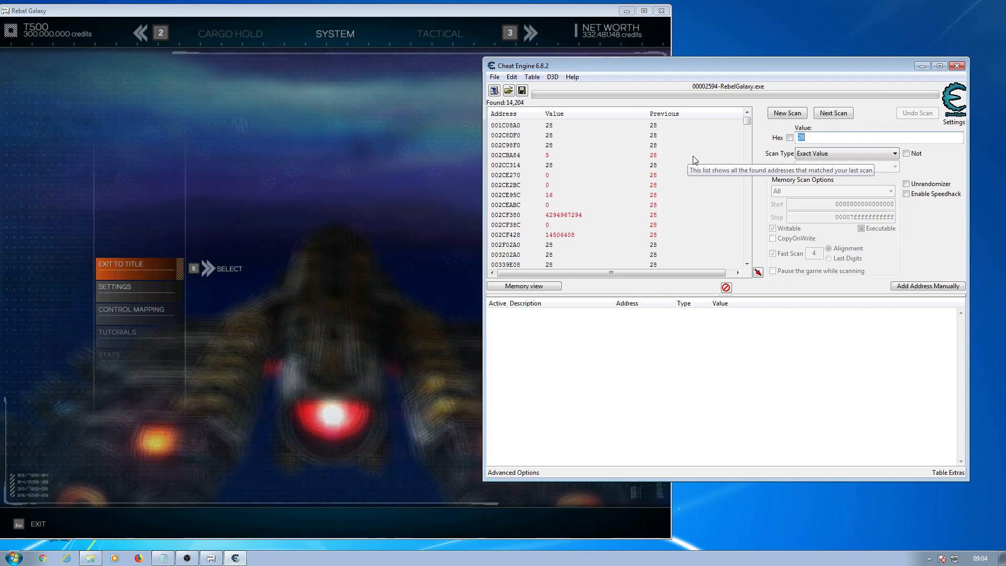
pyautogui.doubleClick(552, 125)
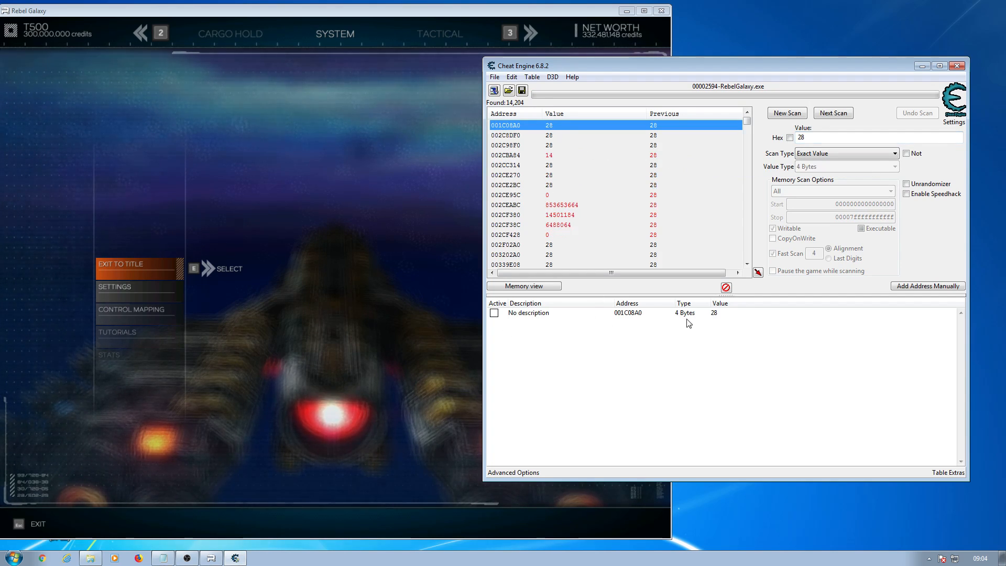
# - Open the pointer scanner from the added address without starting a new scan, and load the saved pointer list Wep1Pointer.PTR
pyautogui.rightClick(700, 313)
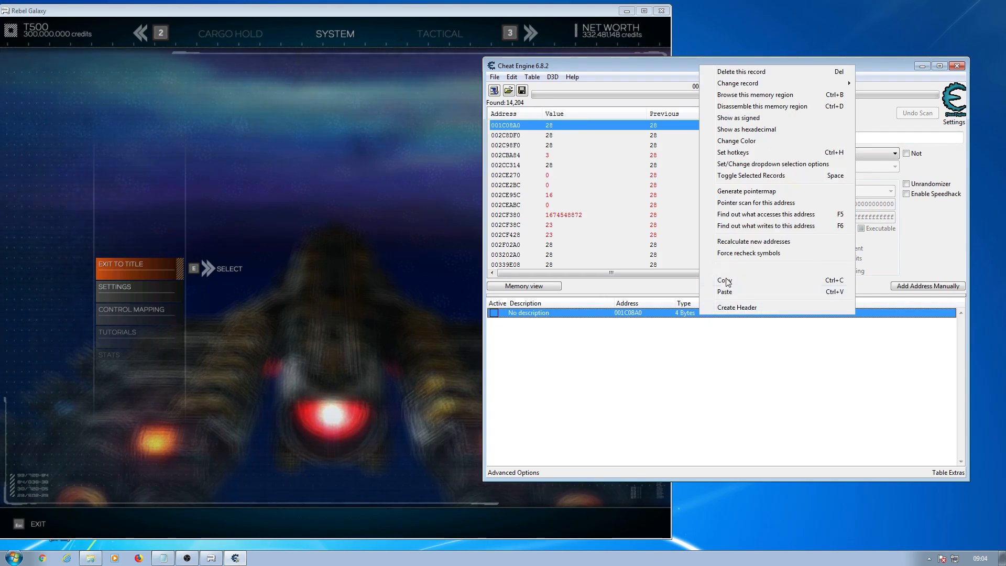
pyautogui.click(735, 203)
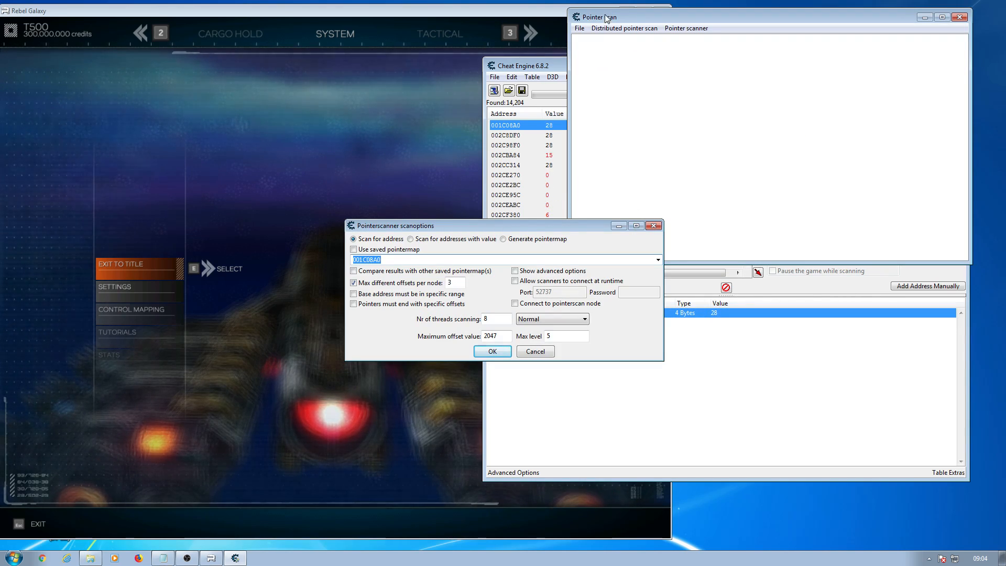
pyautogui.click(653, 225)
pyautogui.moveTo(696, 19); pyautogui.dragTo(620, 22)
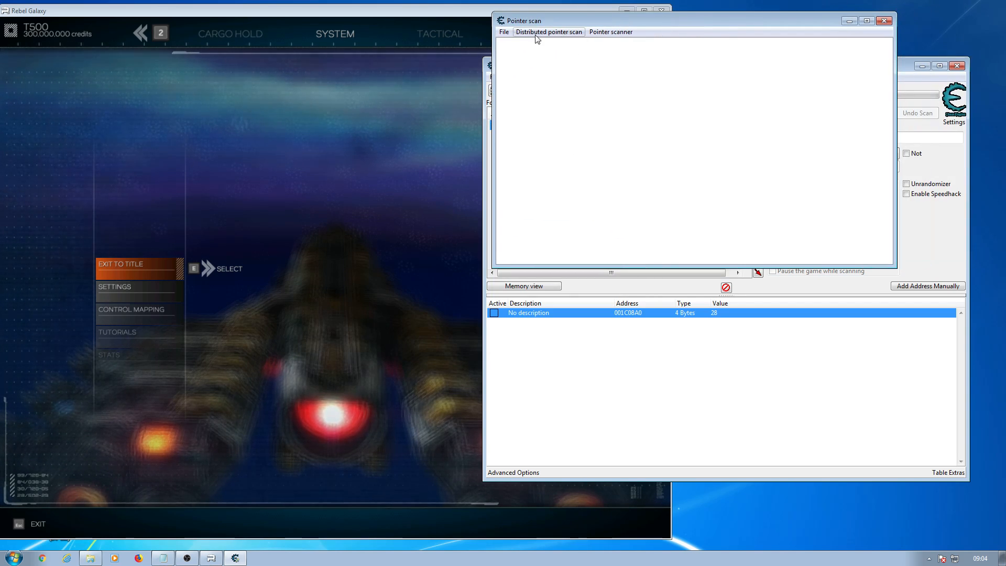
pyautogui.click(504, 33)
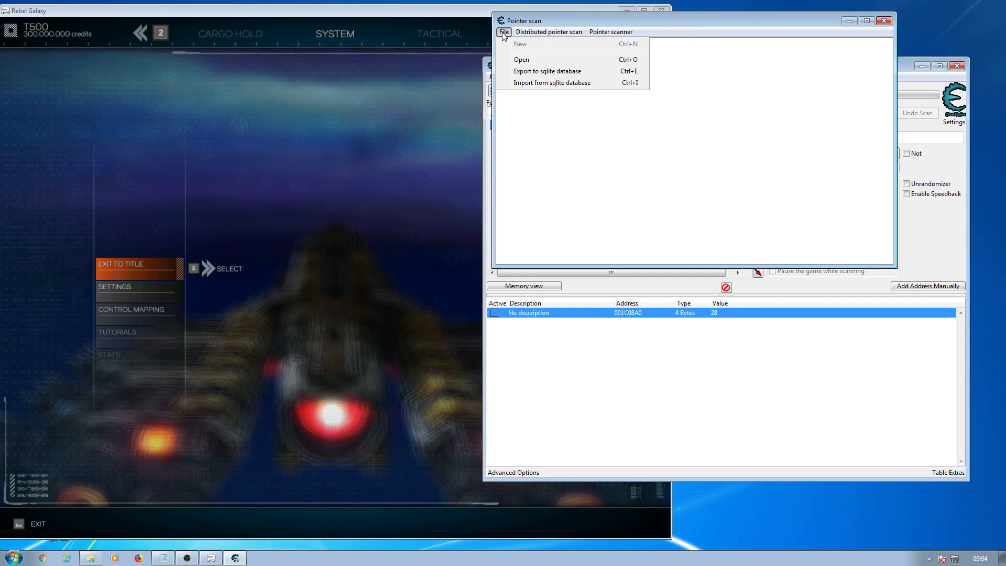
pyautogui.click(519, 59)
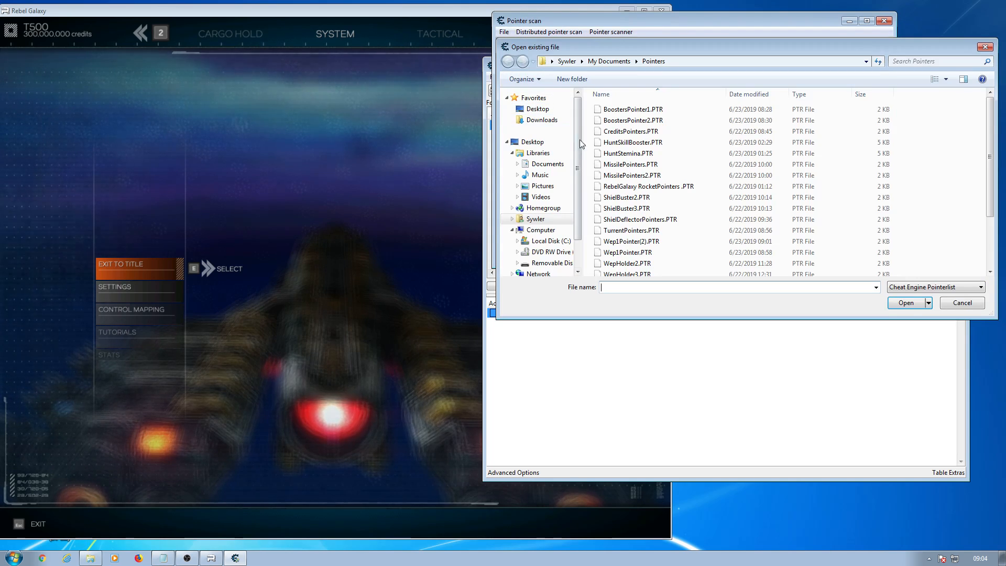
pyautogui.click(633, 255)
pyautogui.click(905, 308)
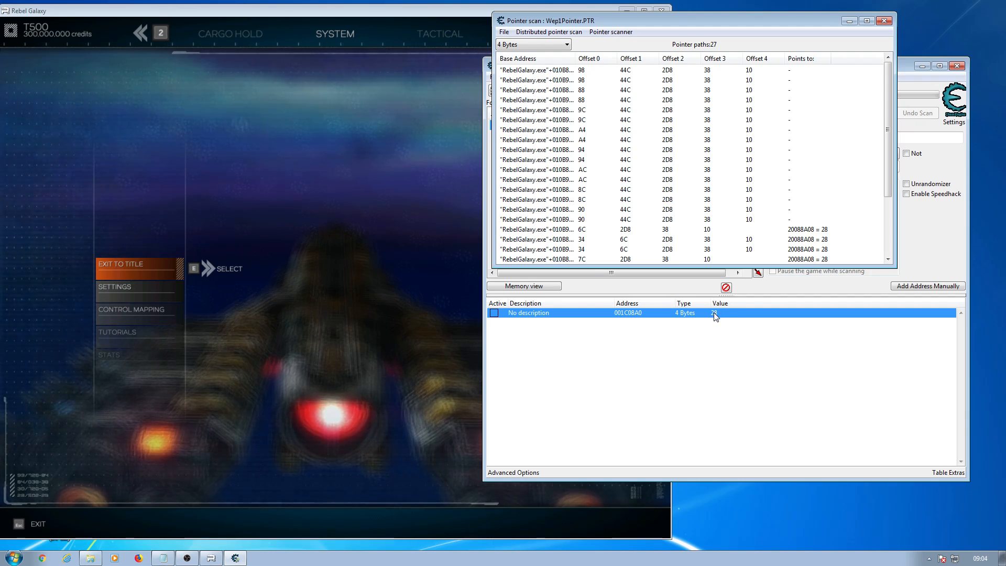
# - Add the first resolving pointer path, with offsets 6C, 2D8, 38 and 10, to the address list and compare it with the other paths
pyautogui.click(798, 230)
pyautogui.doubleClick(633, 233)
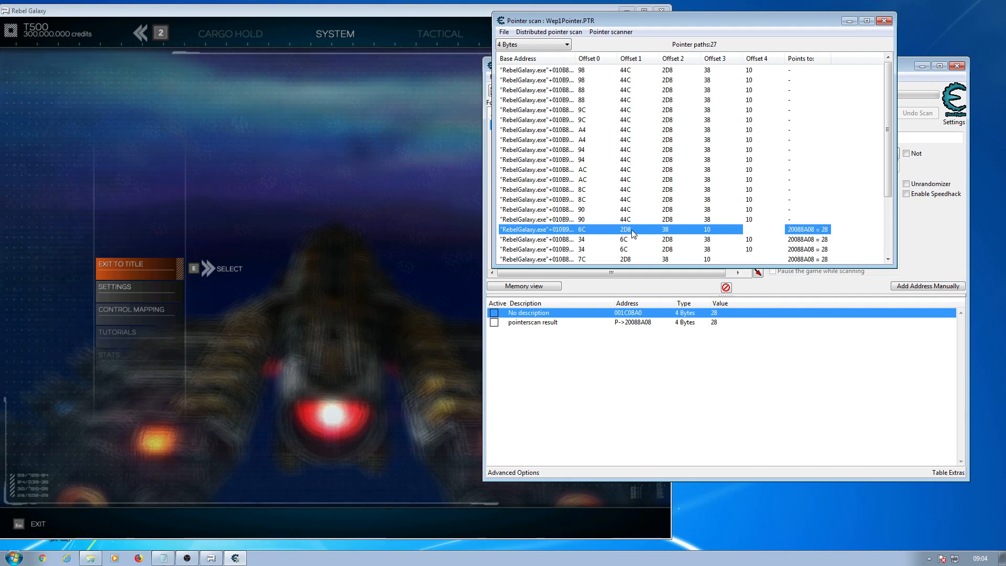
pyautogui.click(620, 356)
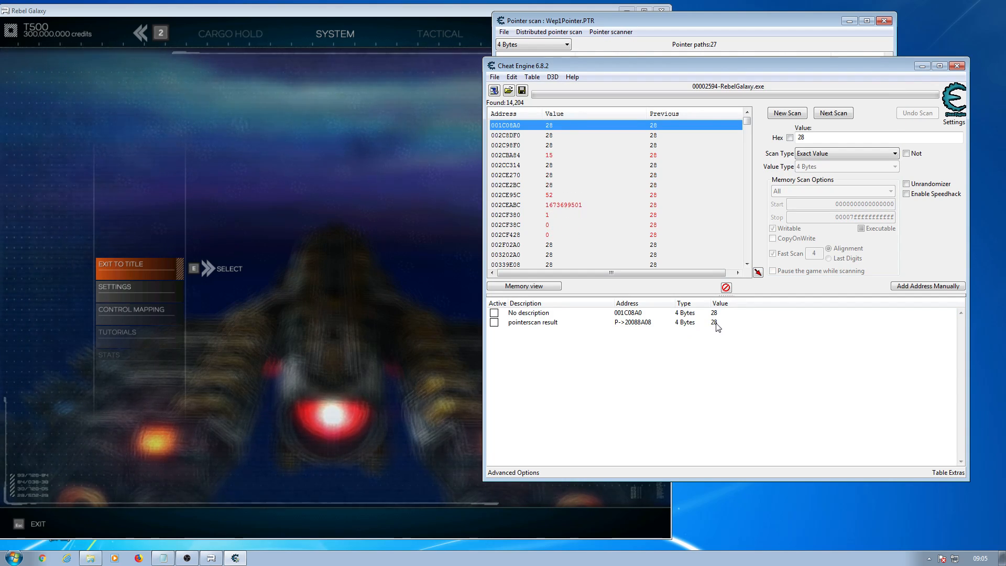
pyautogui.click(736, 18)
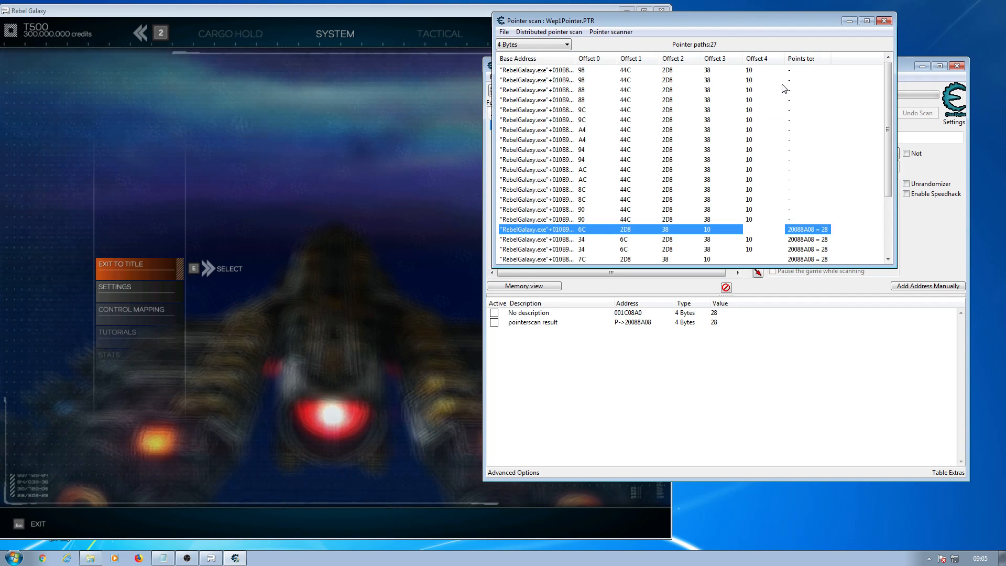
pyautogui.moveTo(886, 166); pyautogui.dragTo(877, 225)
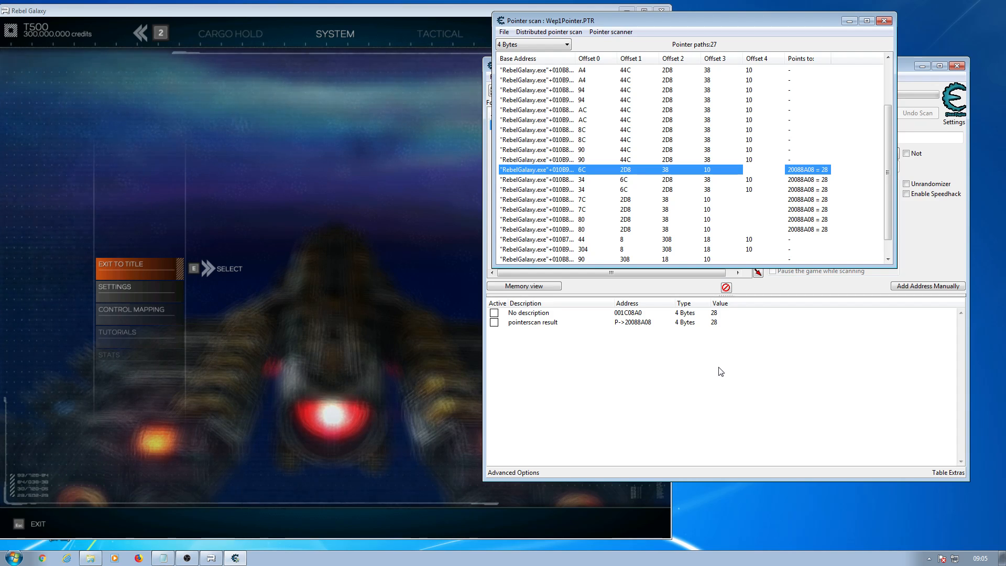
# - Remove the plain address entry without a description from the address list, keeping only the pointerscan result
pyautogui.click(530, 313)
pyautogui.rightClick(530, 314)
pyautogui.click(561, 263)
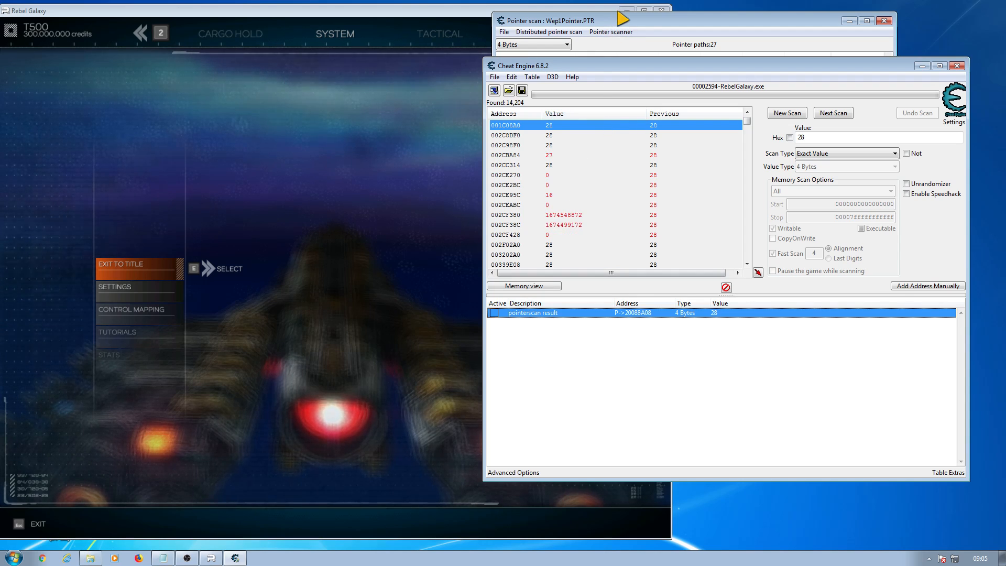
# - Examine which paths in the pointer scan point to the same address as the pointerscan result
pyautogui.click(747, 15)
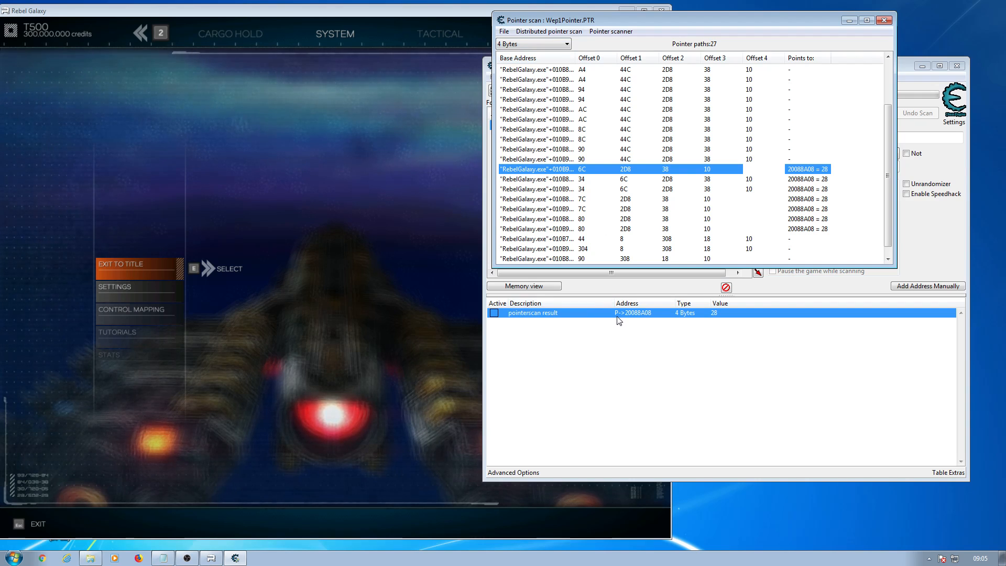
pyautogui.rightClick(653, 314)
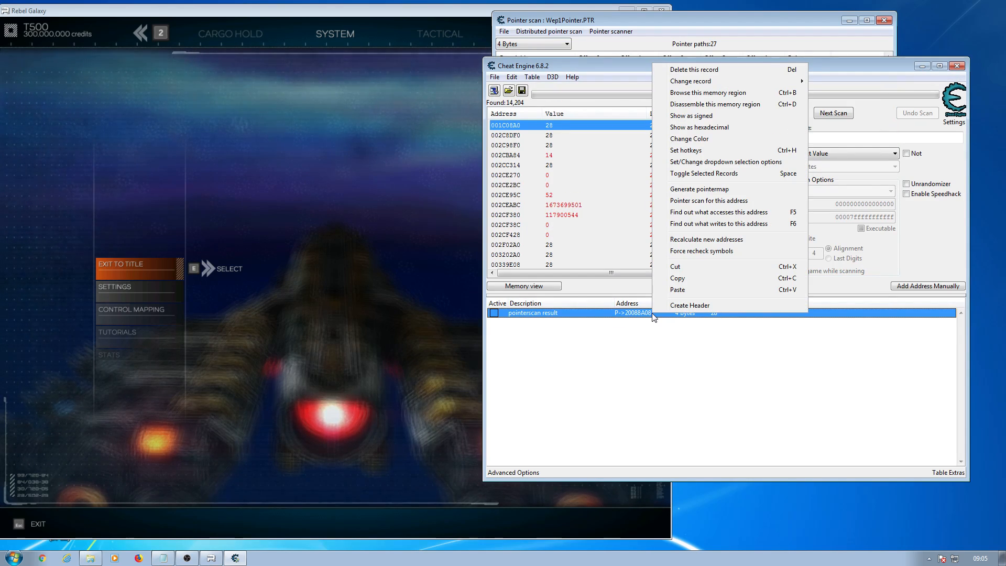
pyautogui.click(685, 201)
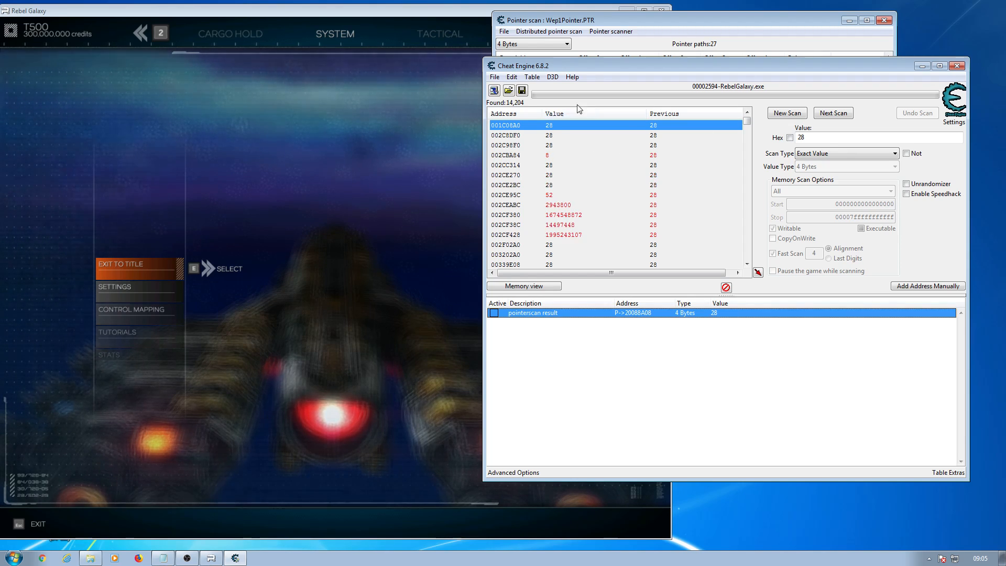
pyautogui.click(678, 17)
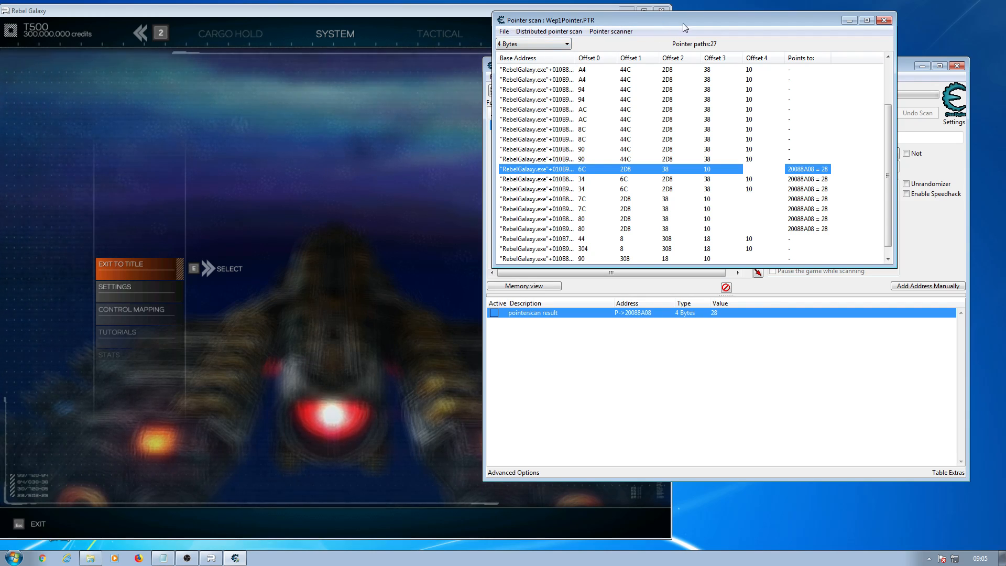
pyautogui.doubleClick(725, 19)
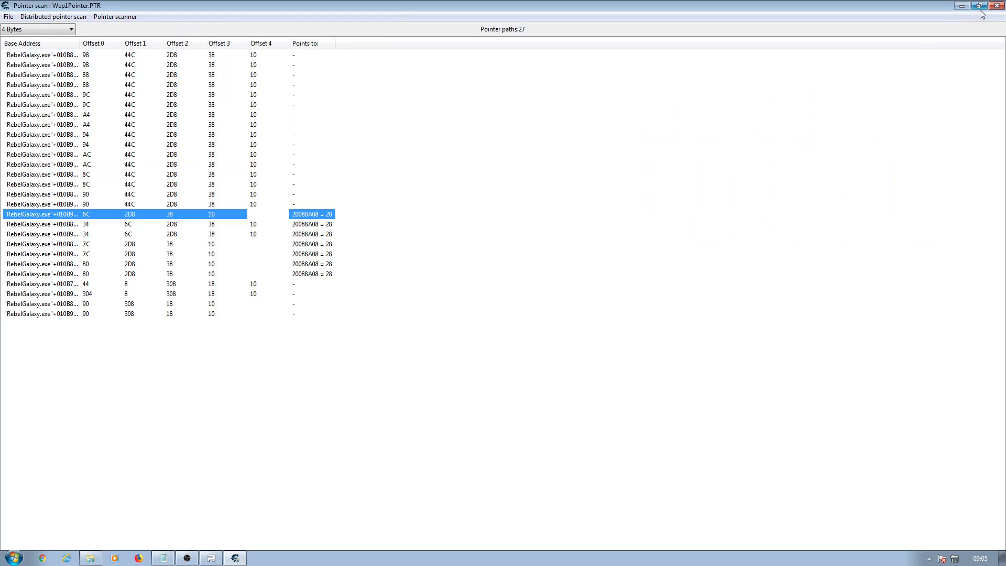
pyautogui.click(980, 8)
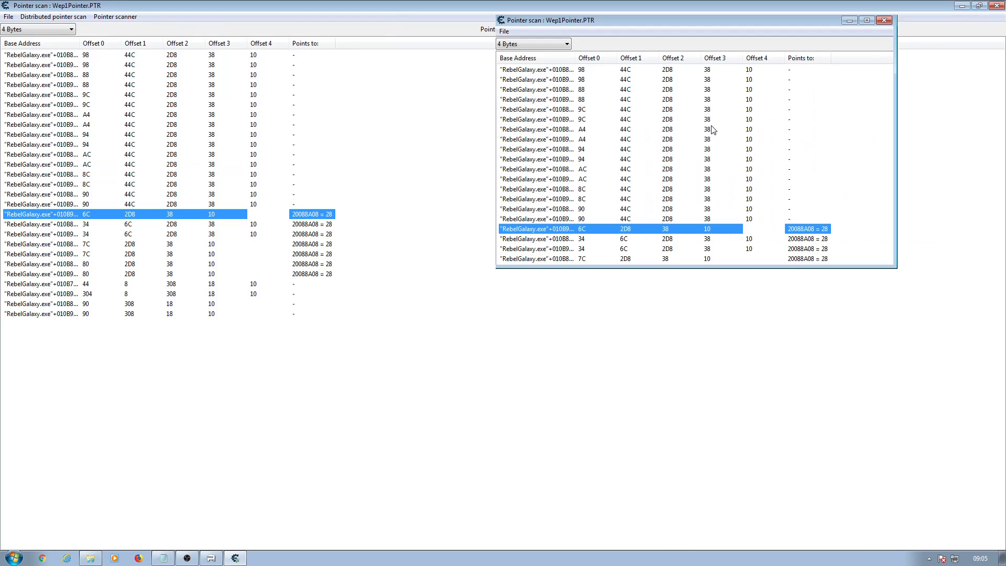
pyautogui.click(692, 388)
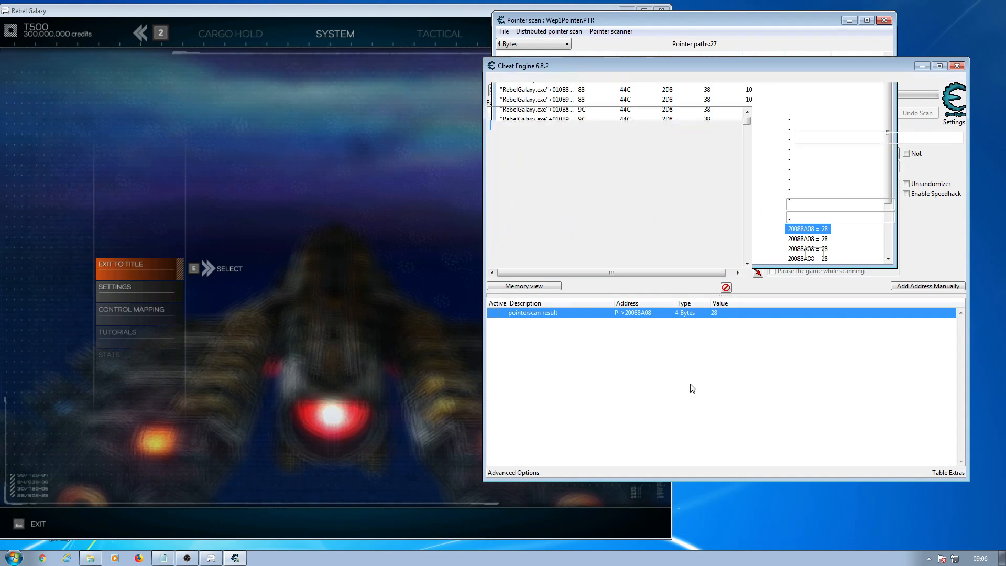
# - Freeze the pointerscan result, test the Shieldbuster turret in the resumed game, then pause and recheck the pointer scan's targets
pyautogui.click(494, 313)
pyautogui.click(351, 268)
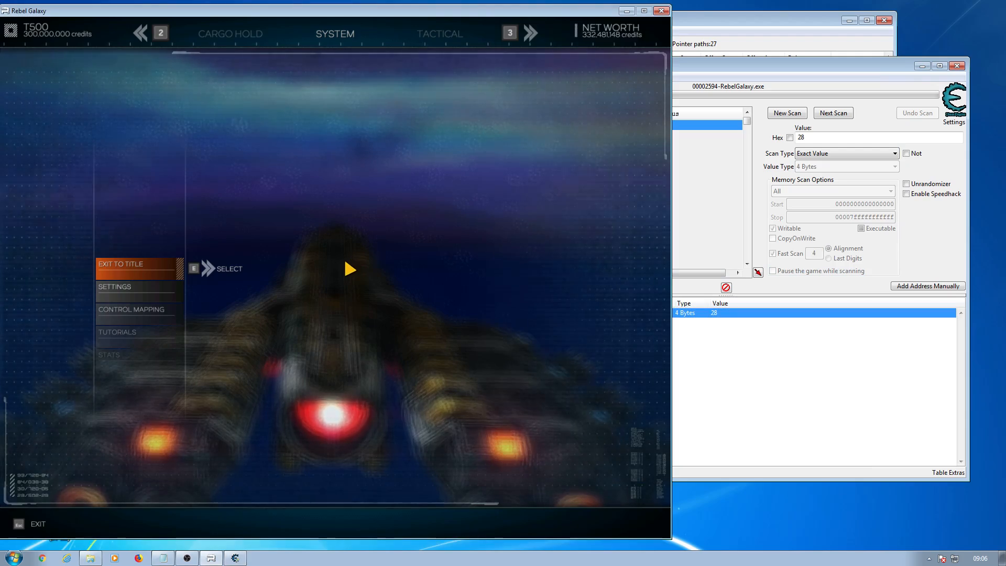
pyautogui.press('Escape')
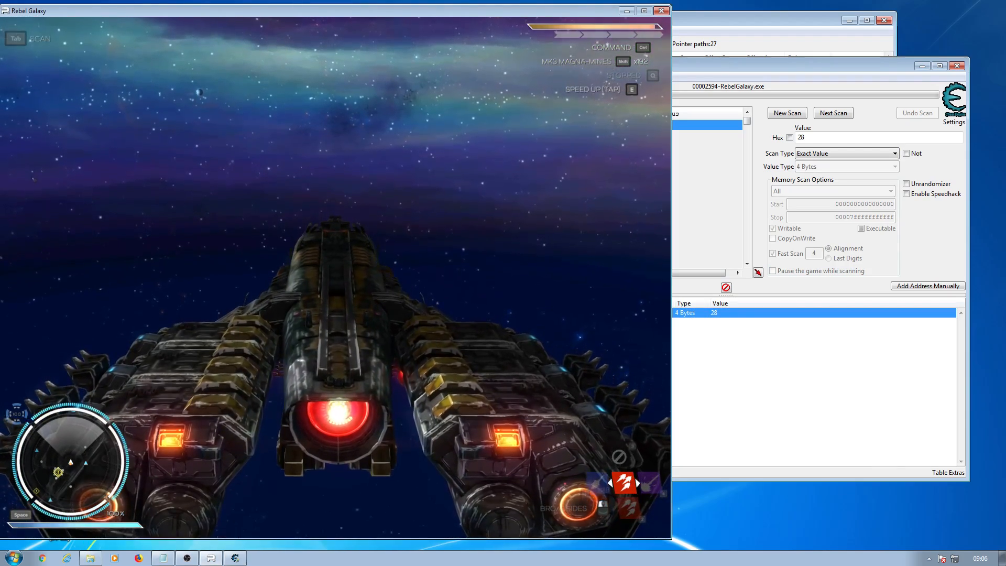
pyautogui.press('1')
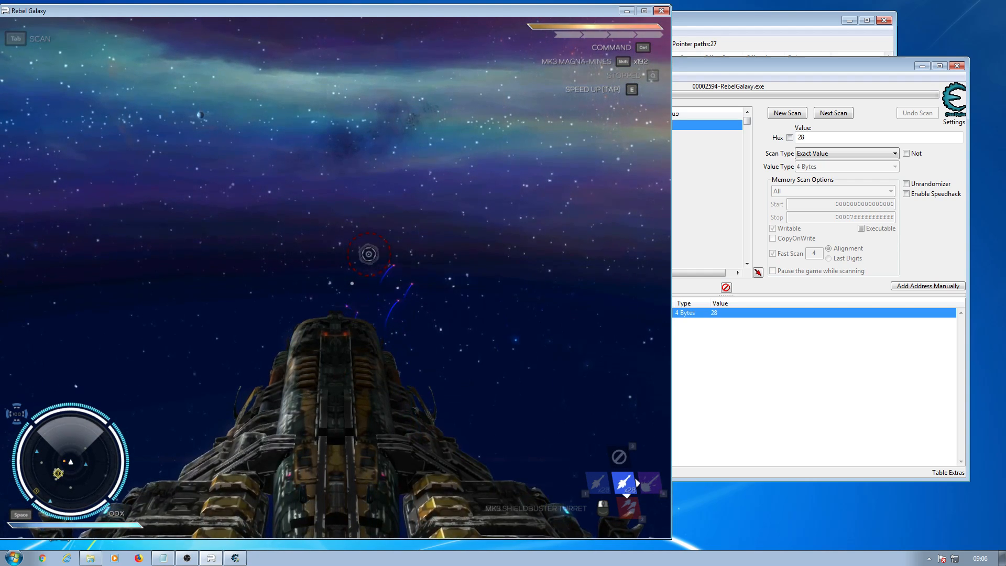
pyautogui.press('Escape')
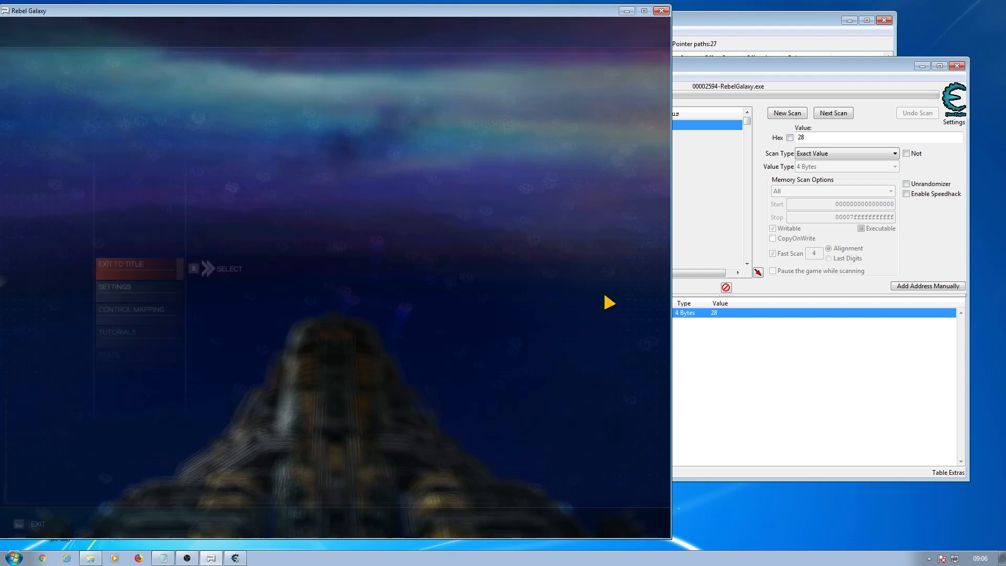
pyautogui.click(745, 379)
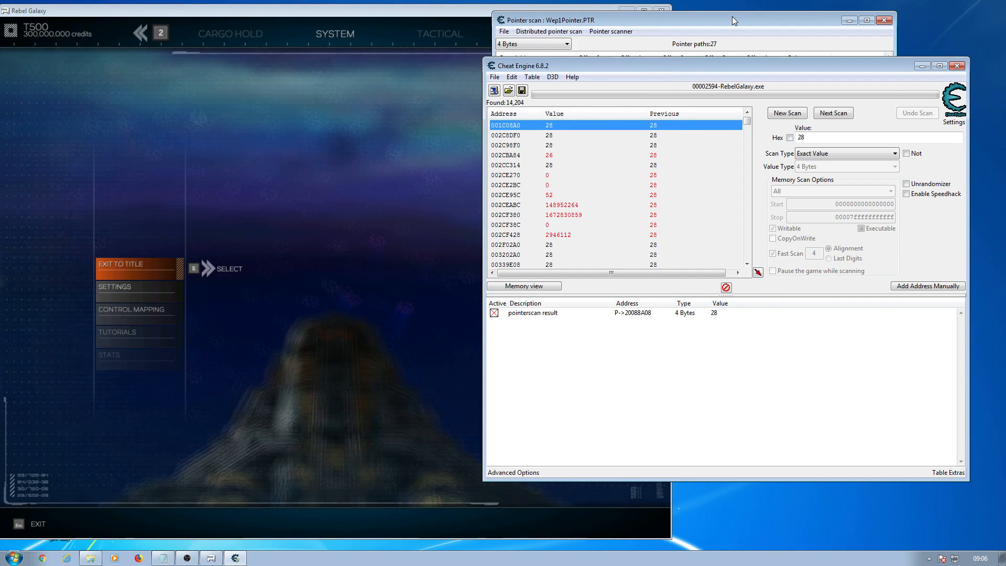
pyautogui.click(732, 16)
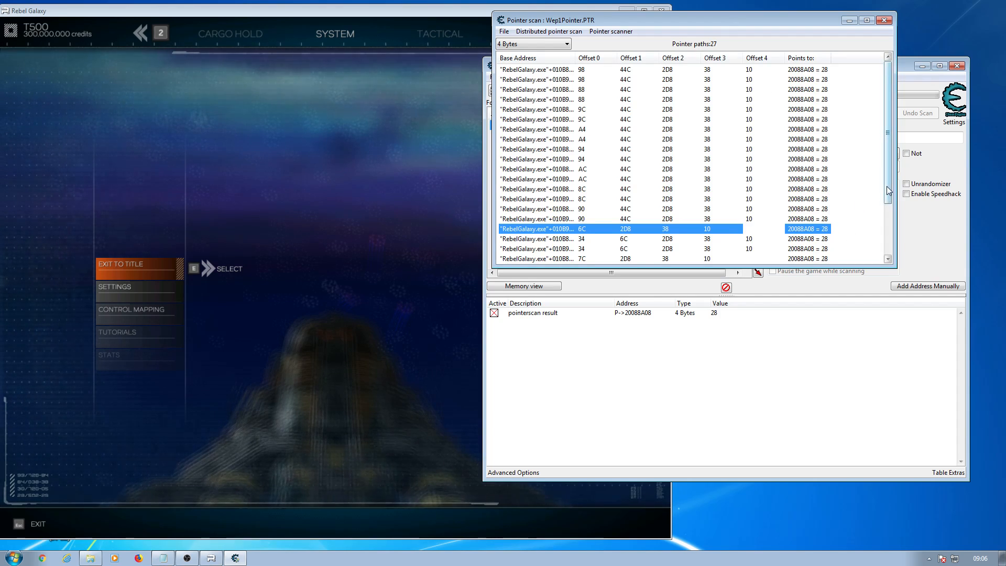
# - Examine the Wep1Pointer.PTR paths with first offsets 6C, 34 and 7C and compare the addresses they point to
pyautogui.scroll(-3, 886, 186)
pyautogui.scroll(3, 882, 169)
pyautogui.scroll(-3, 882, 209)
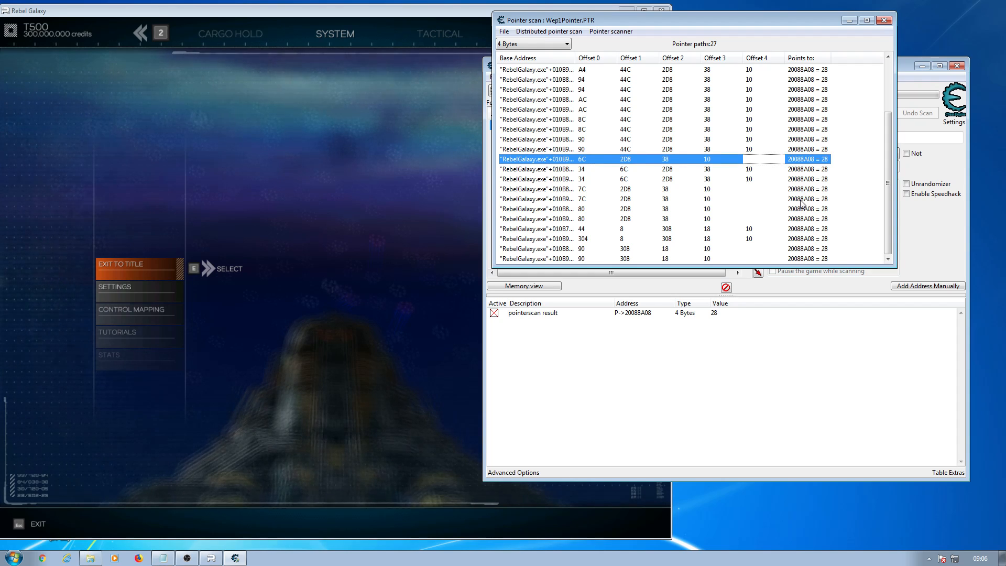
pyautogui.click(802, 202)
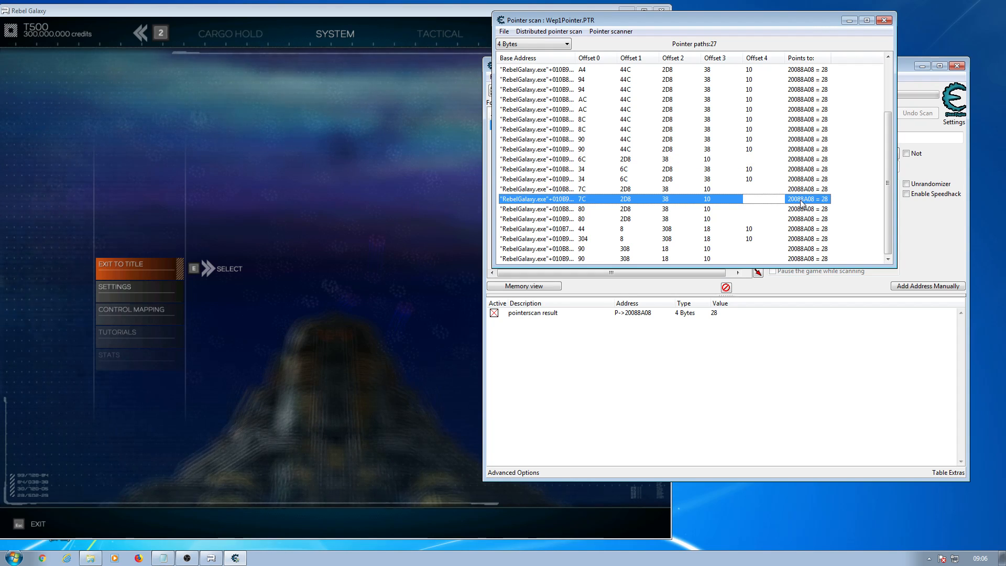
pyautogui.click(805, 160)
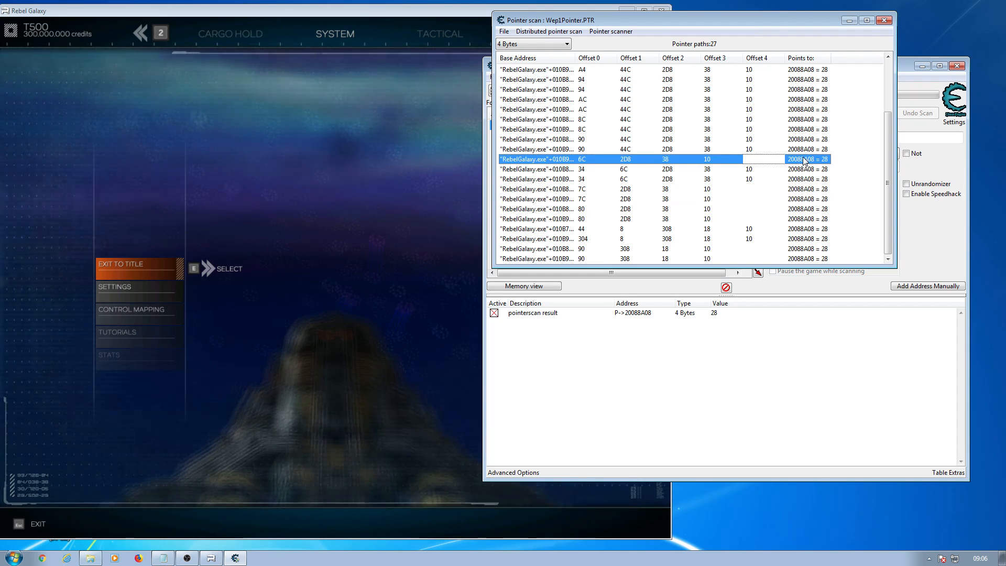
pyautogui.click(804, 169)
pyautogui.click(802, 180)
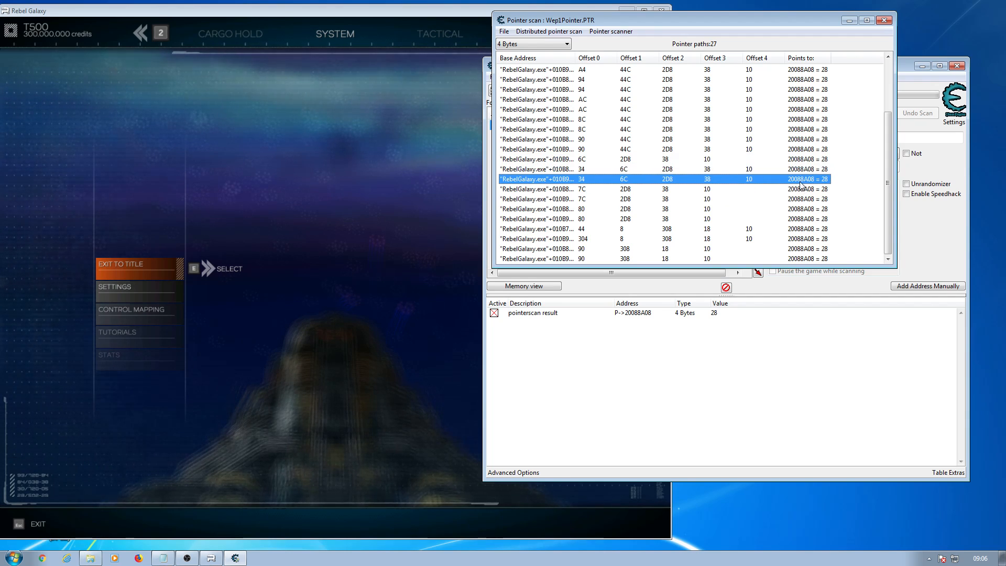
pyautogui.click(799, 190)
pyautogui.click(800, 169)
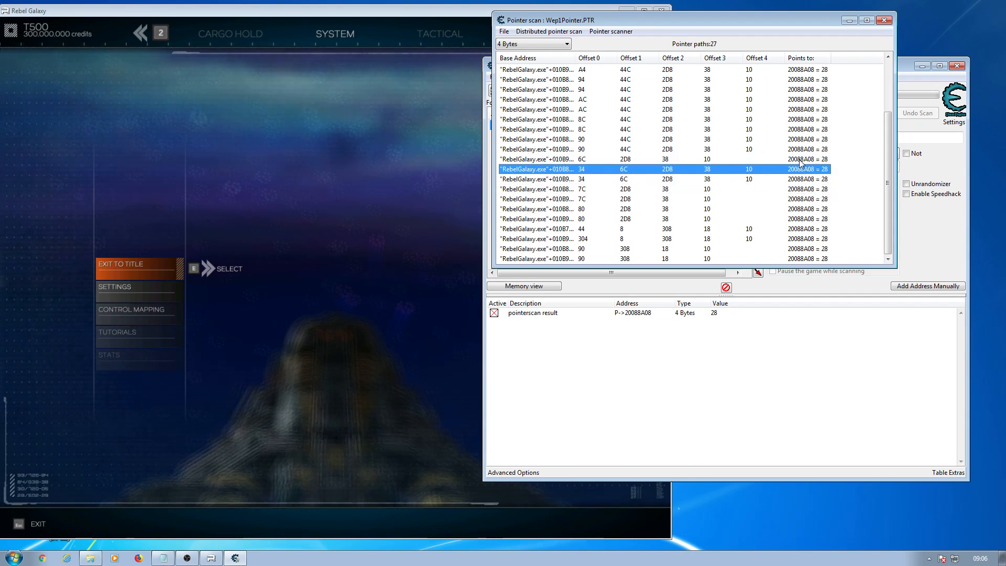
pyautogui.click(800, 160)
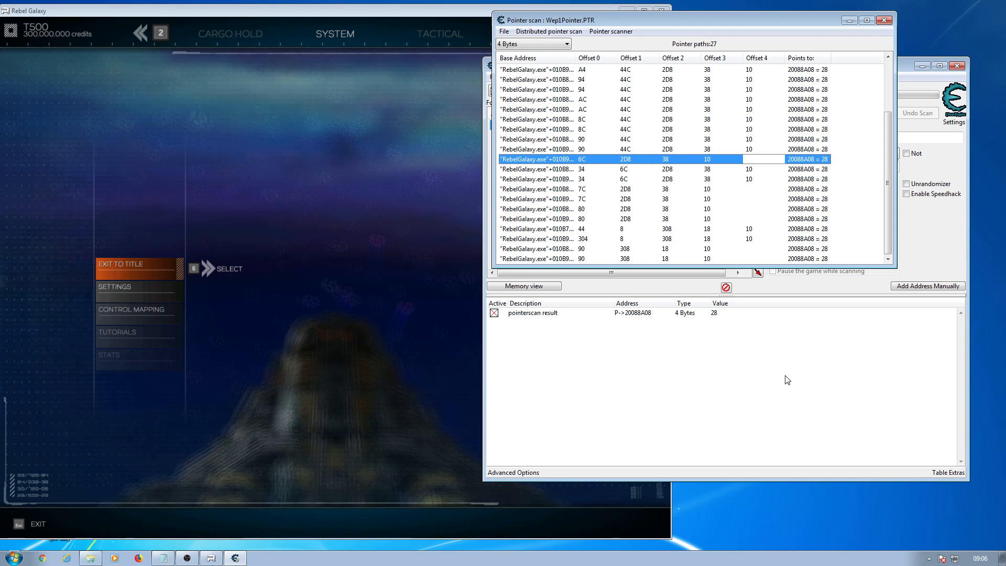
# - Compare the pointerscan result in the address list with the pointer path using offsets 6C, 2D8, 38 and 10
pyautogui.click(787, 380)
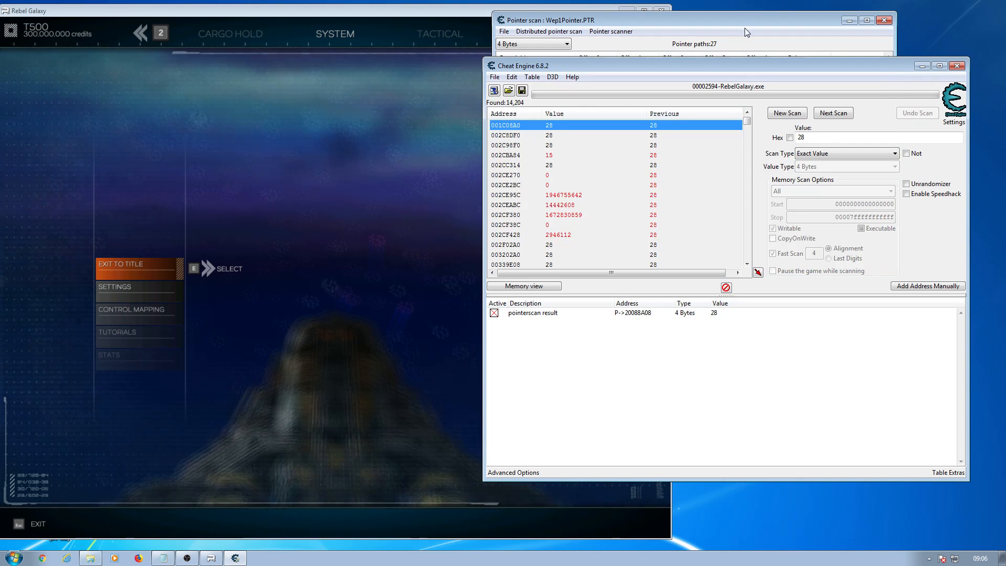
pyautogui.click(744, 27)
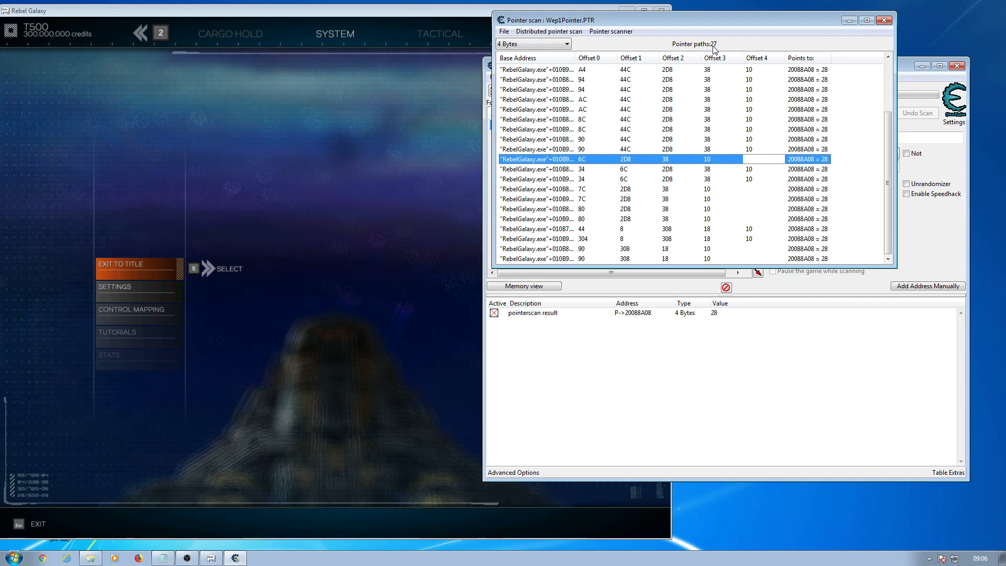
pyautogui.click(700, 353)
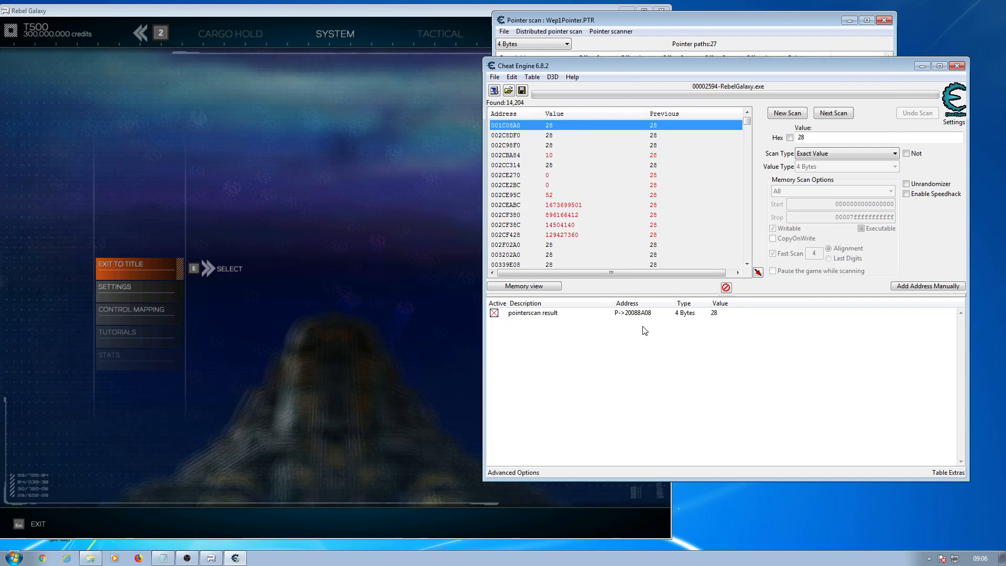
pyautogui.click(729, 27)
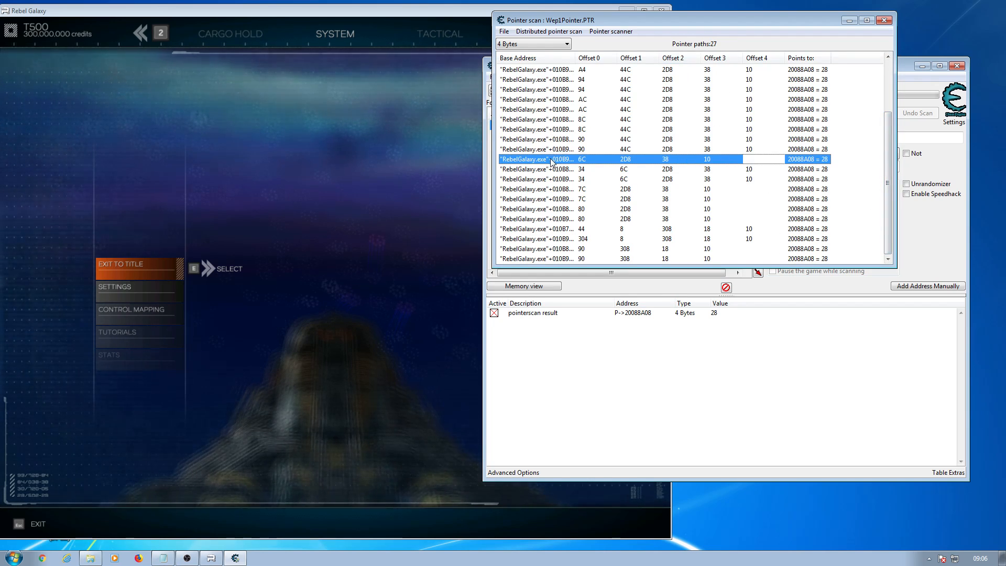
# - Unfreeze the pointerscan result in the address list
pyautogui.click(794, 388)
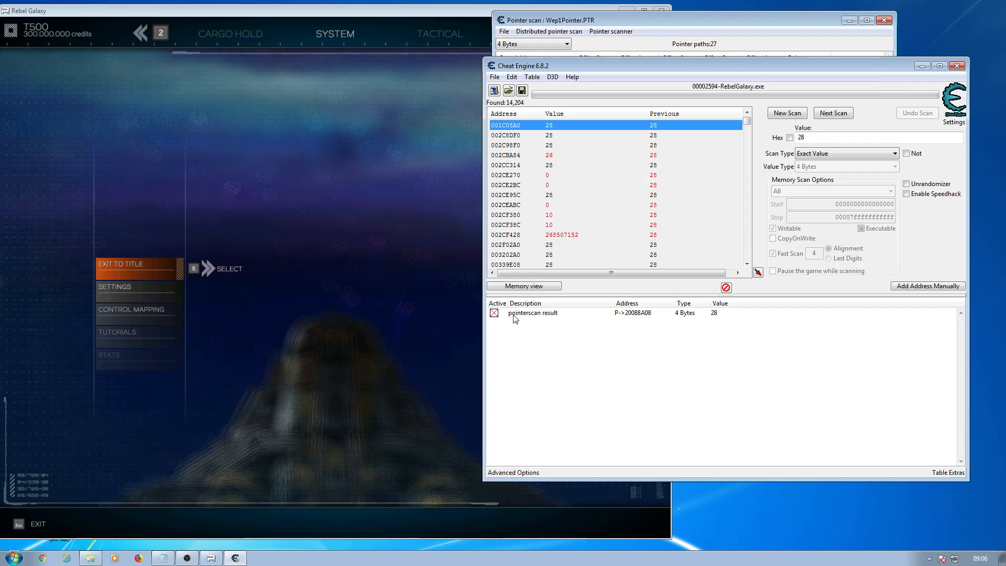
pyautogui.click(495, 314)
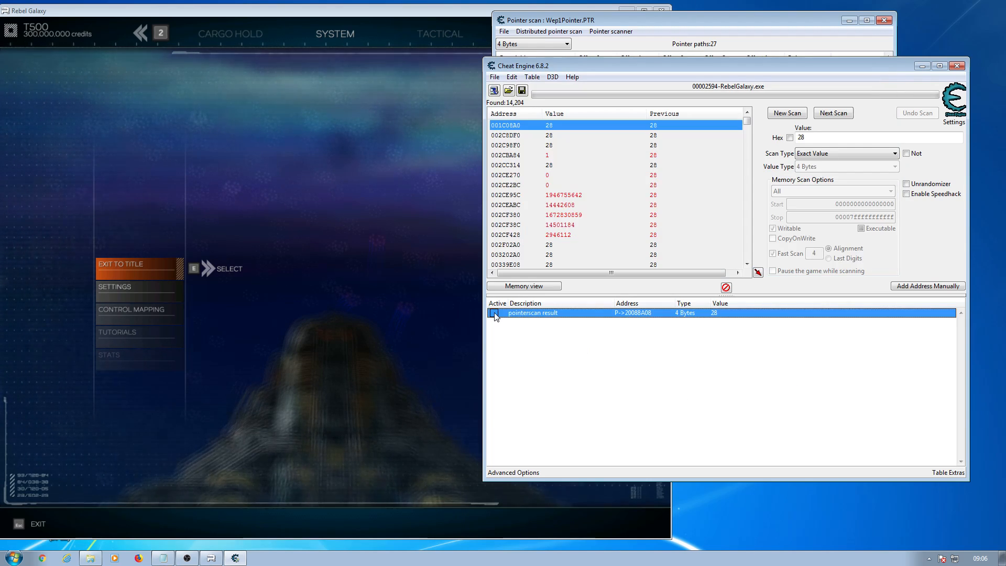
pyautogui.click(495, 78)
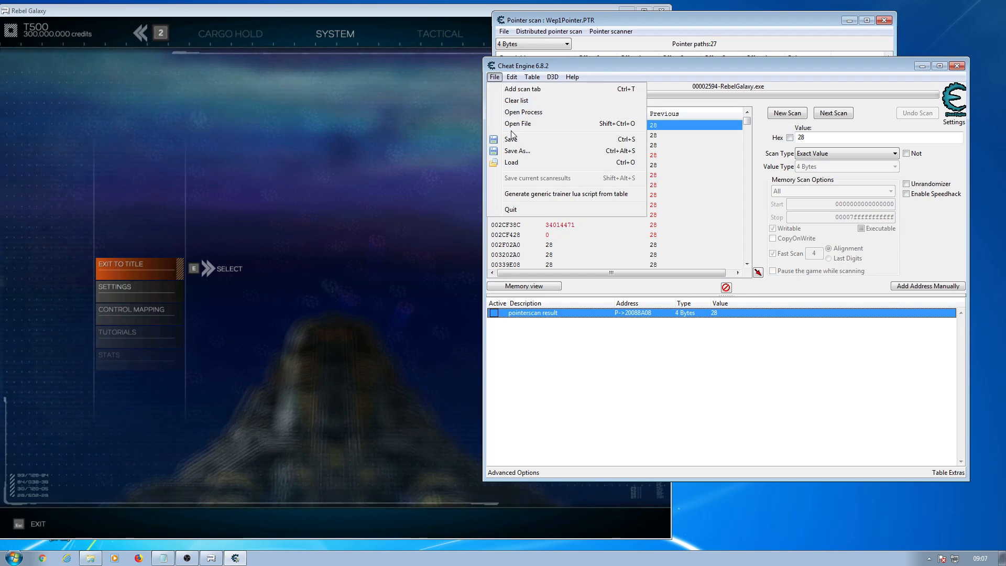
pyautogui.click(518, 153)
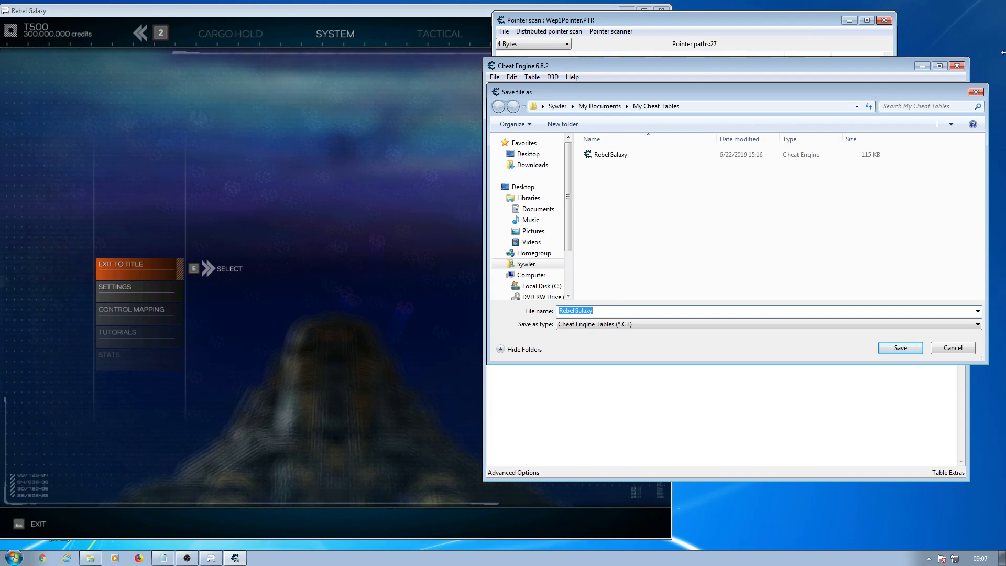
pyautogui.click(975, 92)
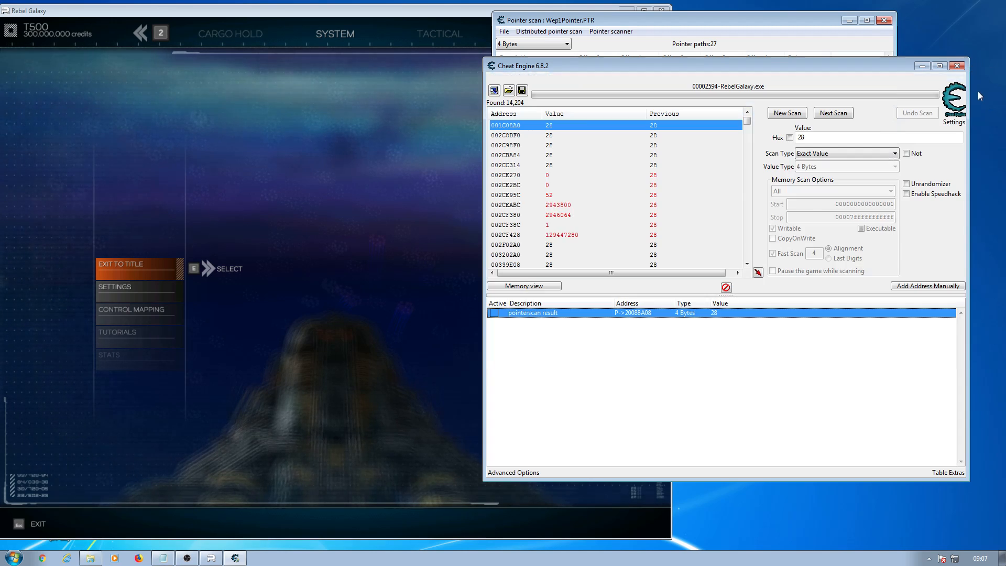
# - Close Cheat Engine without saving the table changes and relaunch Cheat Engine 6.8.2 (64-bit)
pyautogui.click(961, 67)
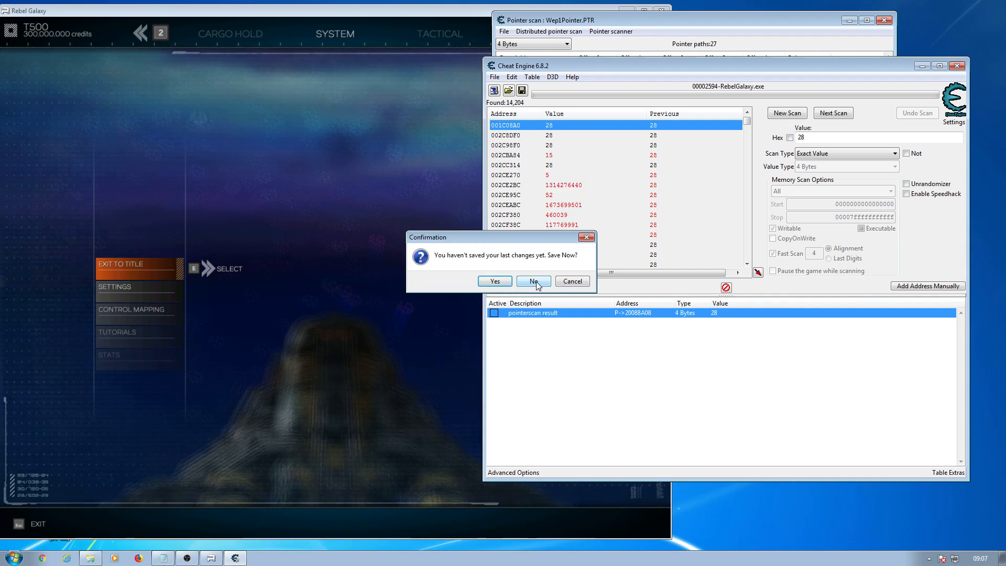
pyautogui.click(536, 281)
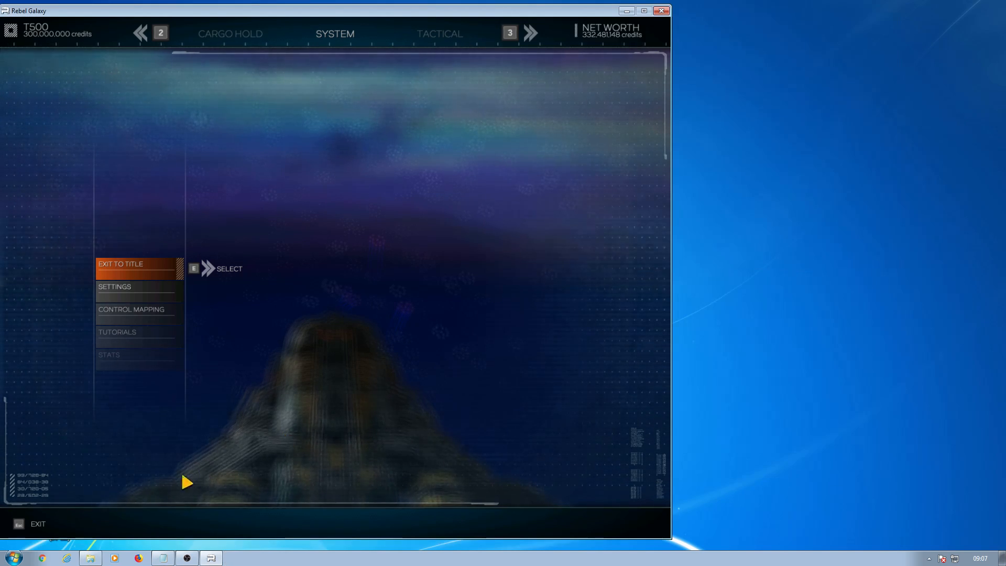
pyautogui.click(15, 559)
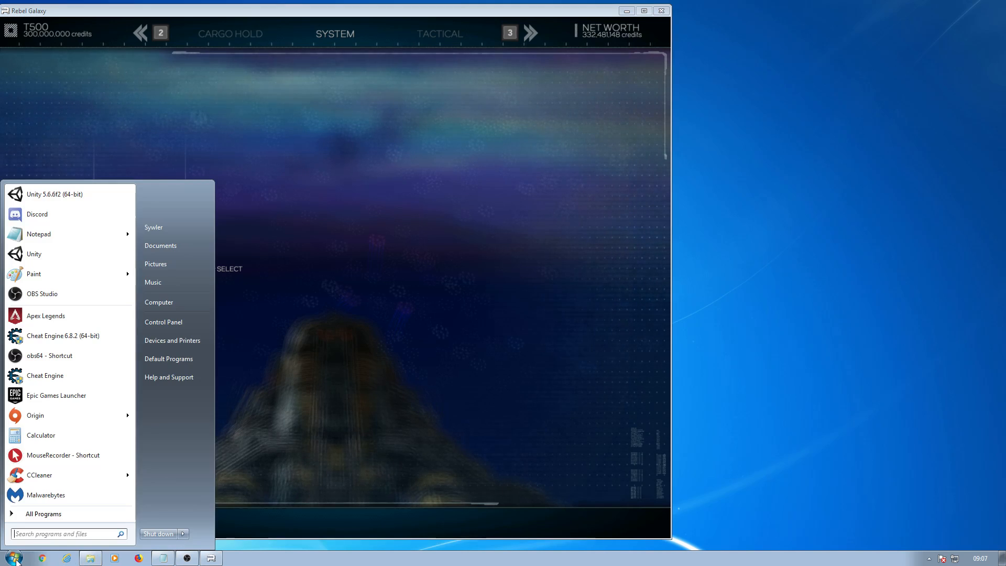
pyautogui.click(41, 338)
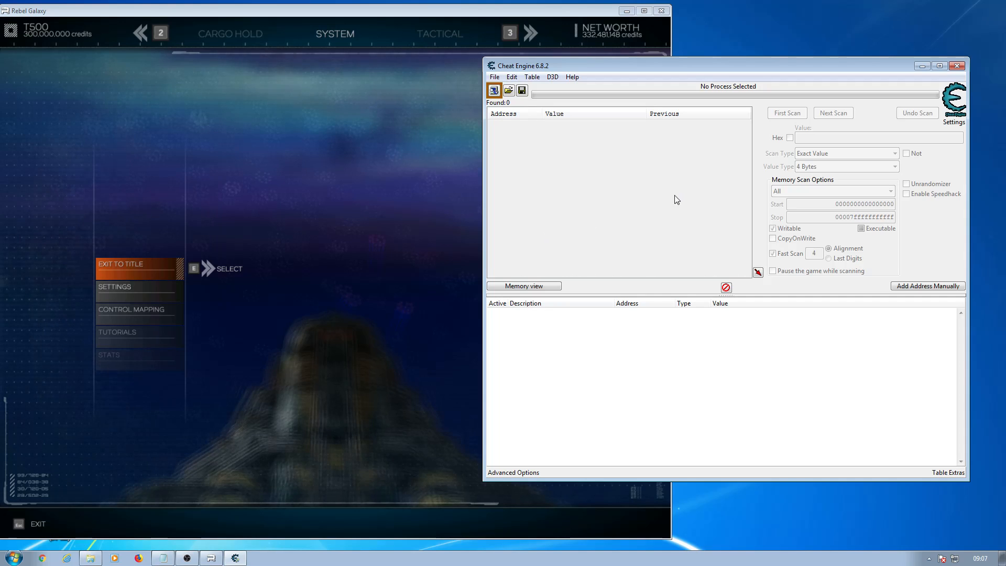
# - Attach to the RebelGalaxy.exe process and load its associated RebelGalaxy.ct table, dismissing the code list
pyautogui.click(493, 90)
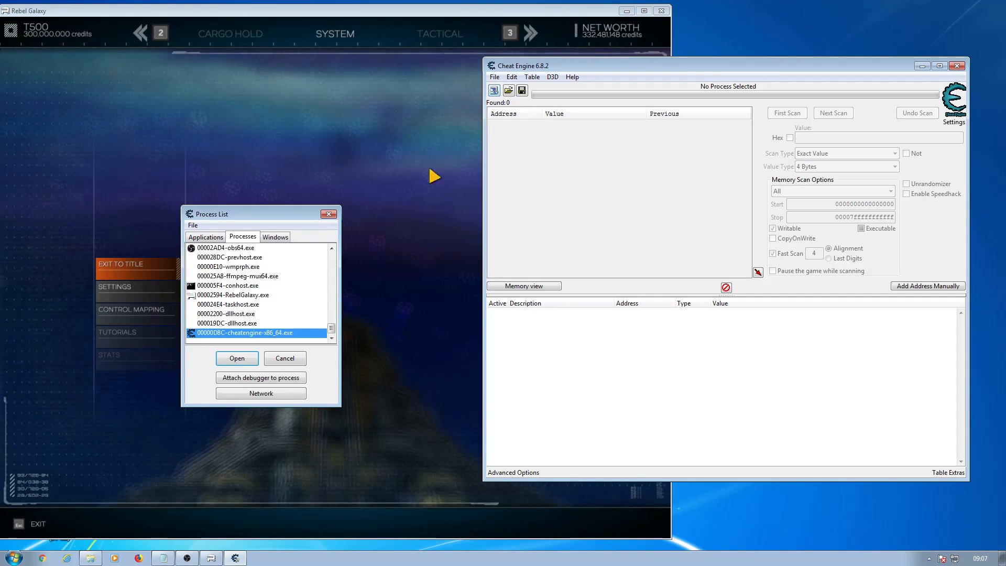
pyautogui.click(227, 295)
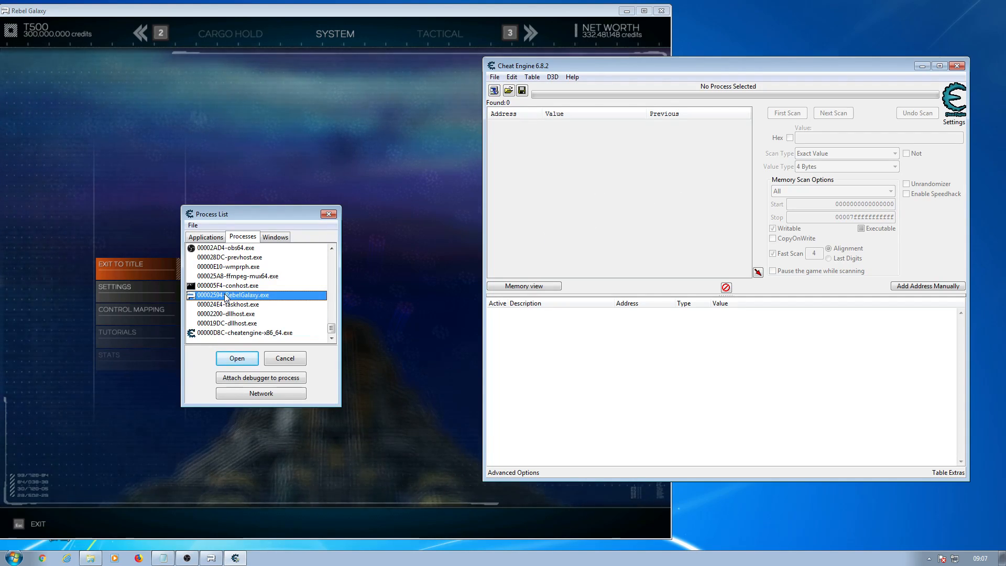
pyautogui.click(237, 358)
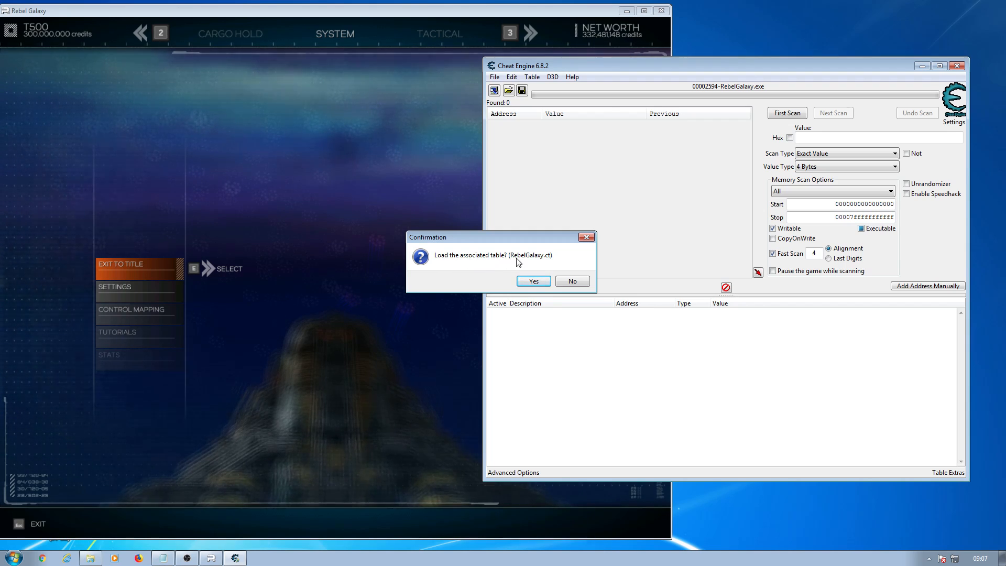
pyautogui.click(539, 281)
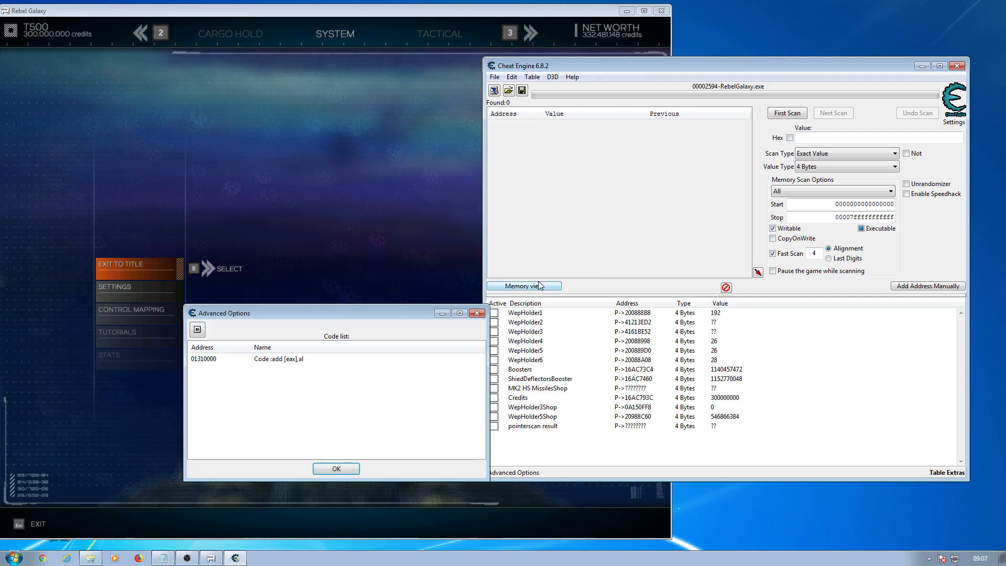
pyautogui.click(477, 313)
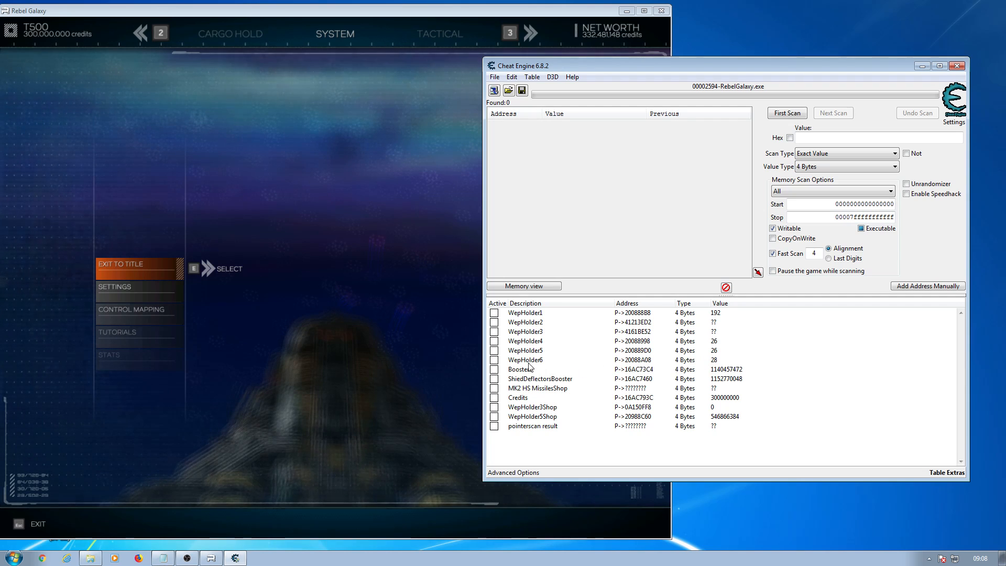
# - Freeze WepHolder6 and fire the Shieldbuster turret in the resumed game, then pause and return to the address list
pyautogui.click(495, 363)
pyautogui.click(373, 333)
pyautogui.press('Escape')
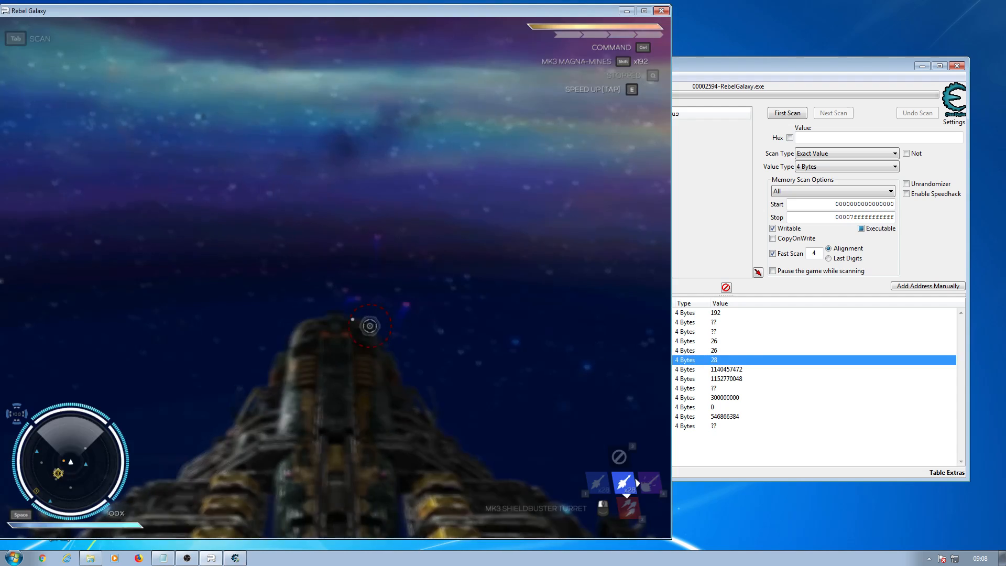
pyautogui.click(376, 315)
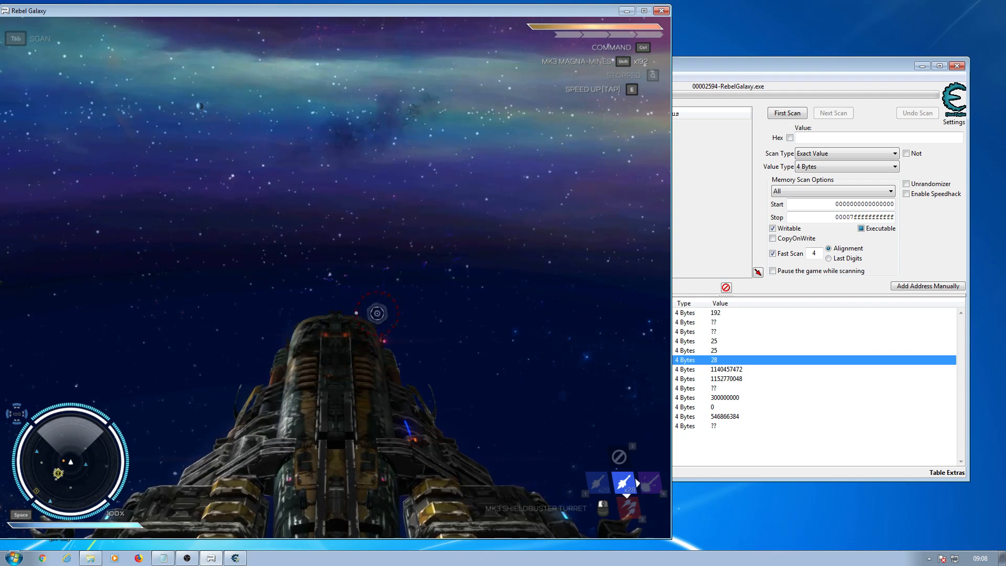
pyautogui.click(398, 291)
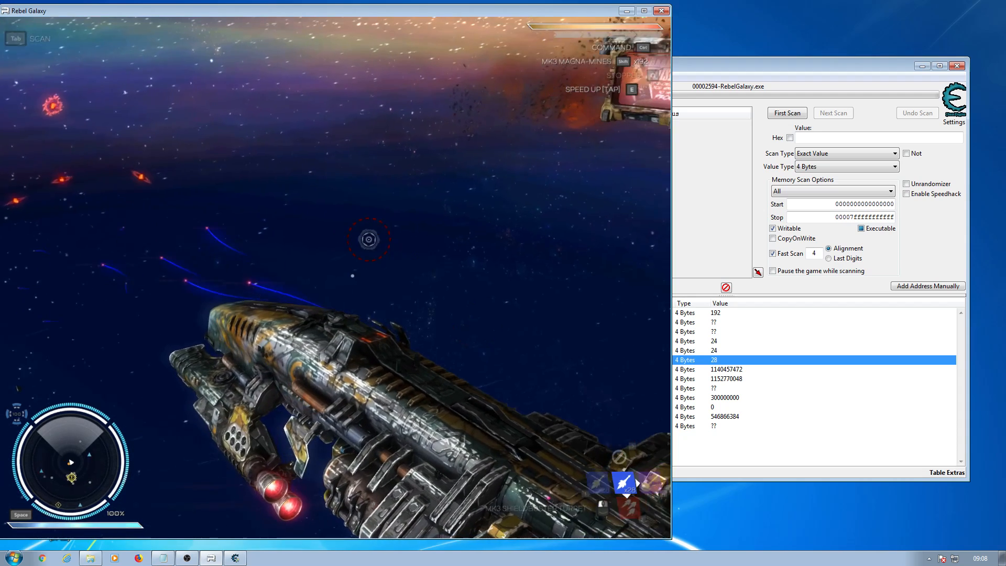
pyautogui.press('Escape')
pyautogui.click(754, 63)
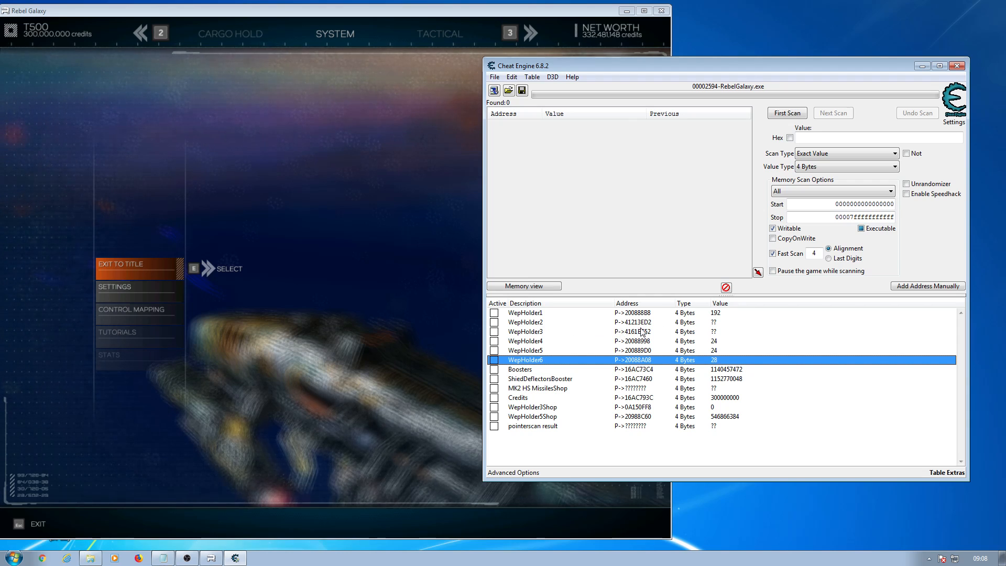
# - Open the pointer scanner for the unresolved WepHolder2 entry and dismiss its scan options without scanning
pyautogui.click(715, 334)
pyautogui.click(711, 323)
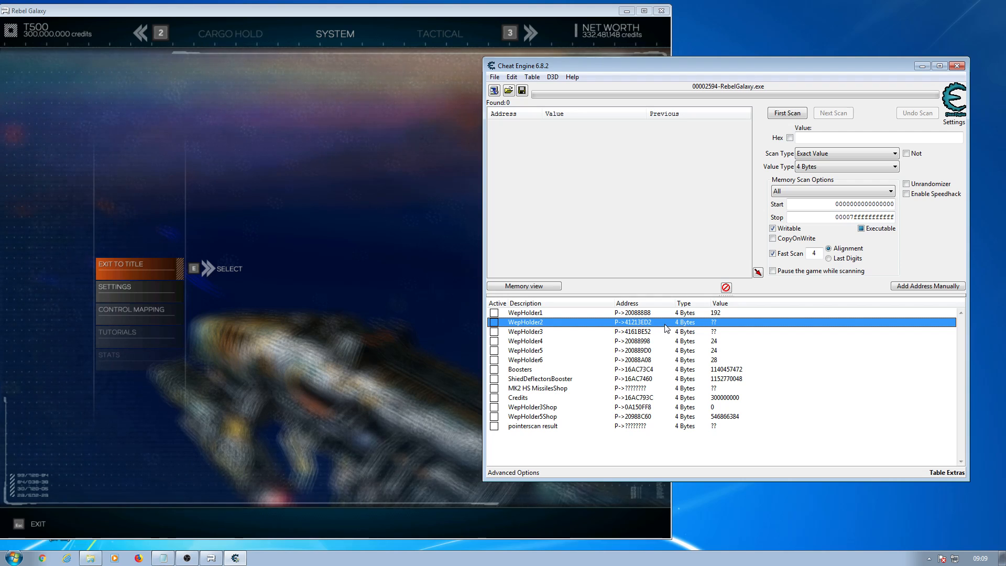
pyautogui.rightClick(665, 323)
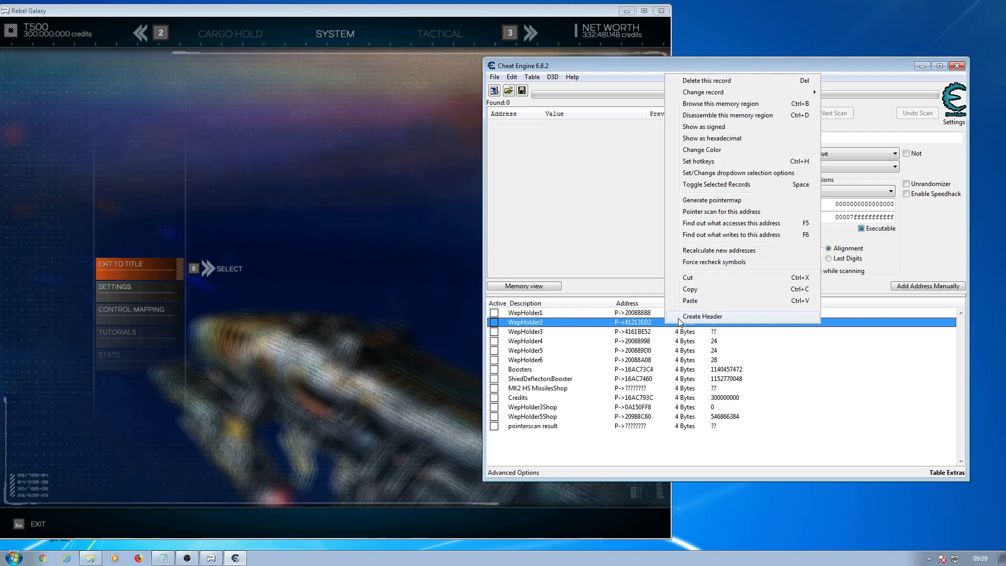
pyautogui.click(707, 213)
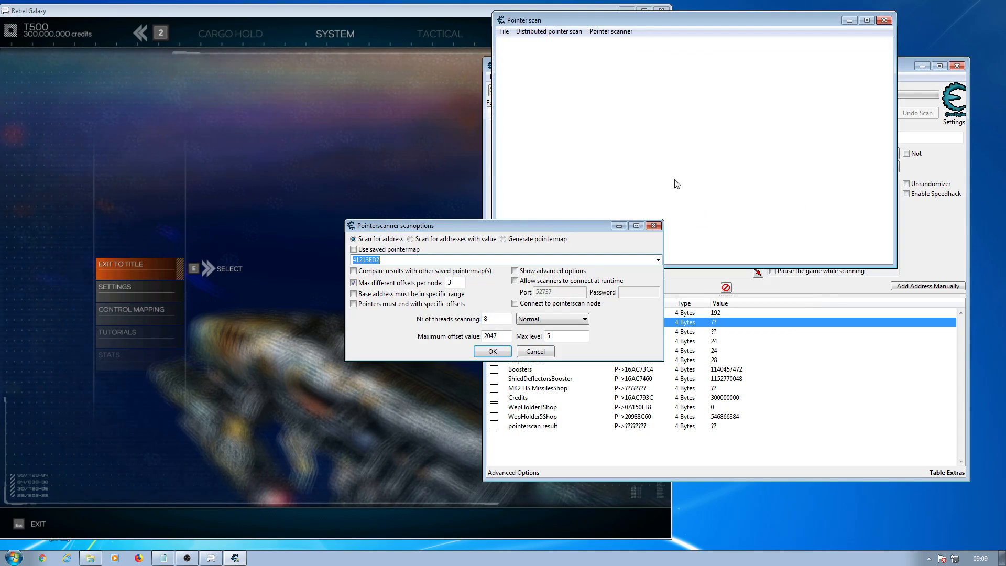
pyautogui.click(655, 225)
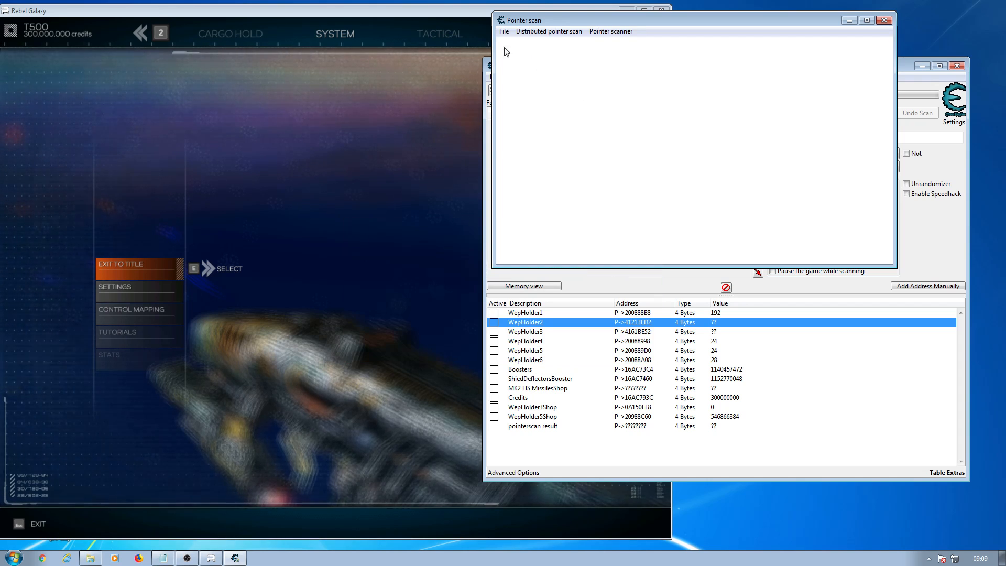
# - Load the saved pointer list WepHolder2.PTR into the pointer scanner
pyautogui.click(504, 32)
pyautogui.click(521, 61)
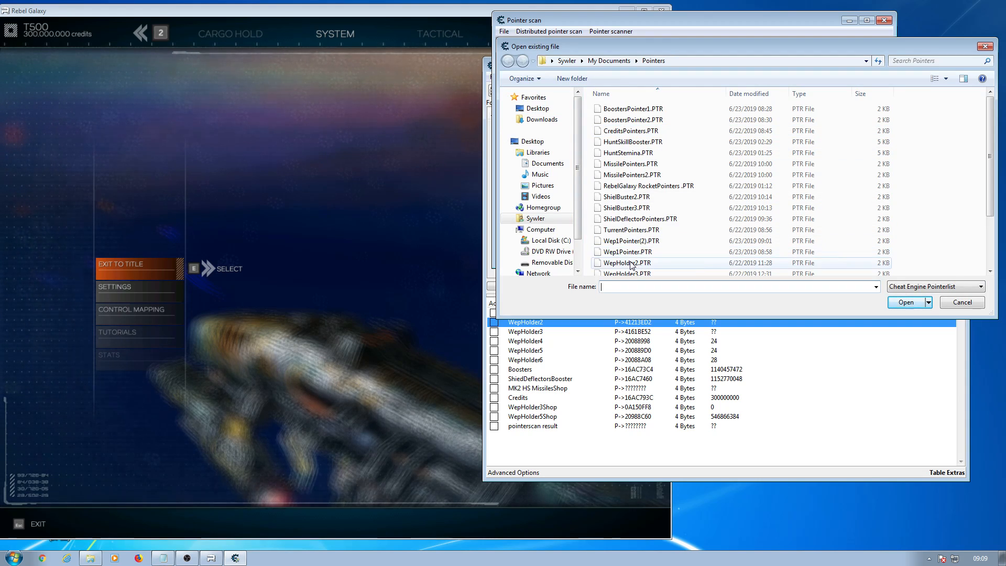
pyautogui.click(630, 263)
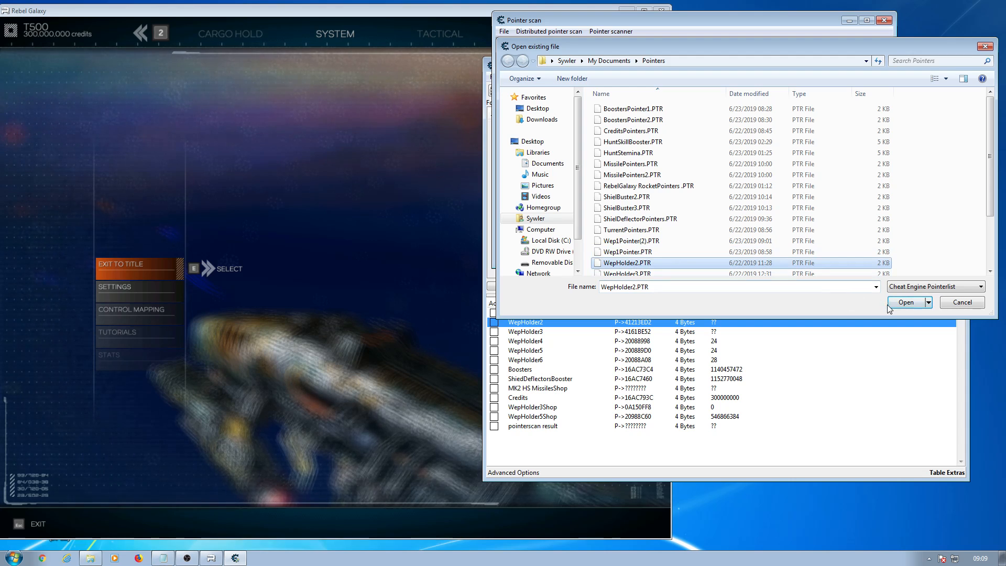
pyautogui.click(905, 304)
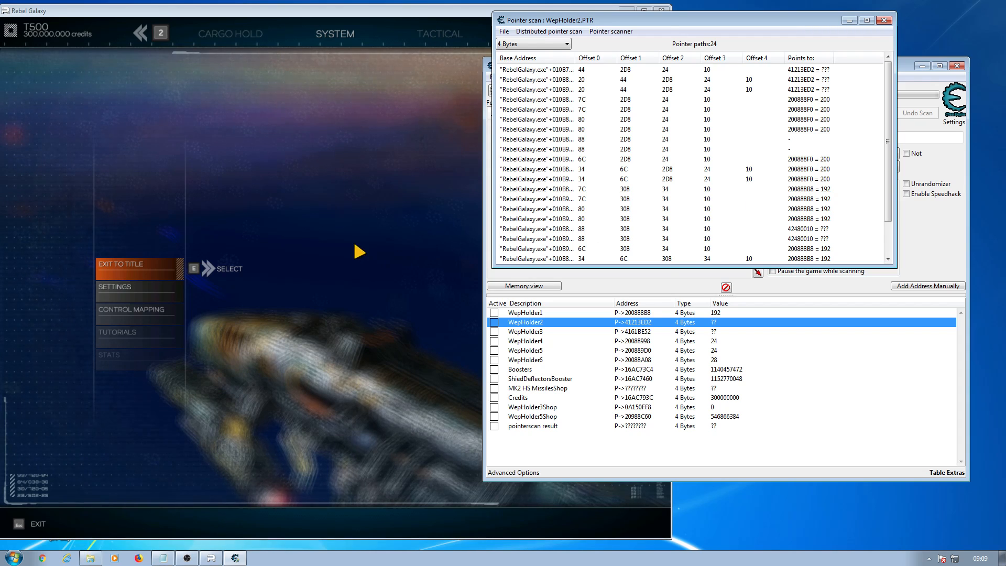
# - Open the ship's ordnance list in the game and inspect the ammo of the second Mk2 Shieldbuster
pyautogui.click(354, 255)
pyautogui.press('Escape')
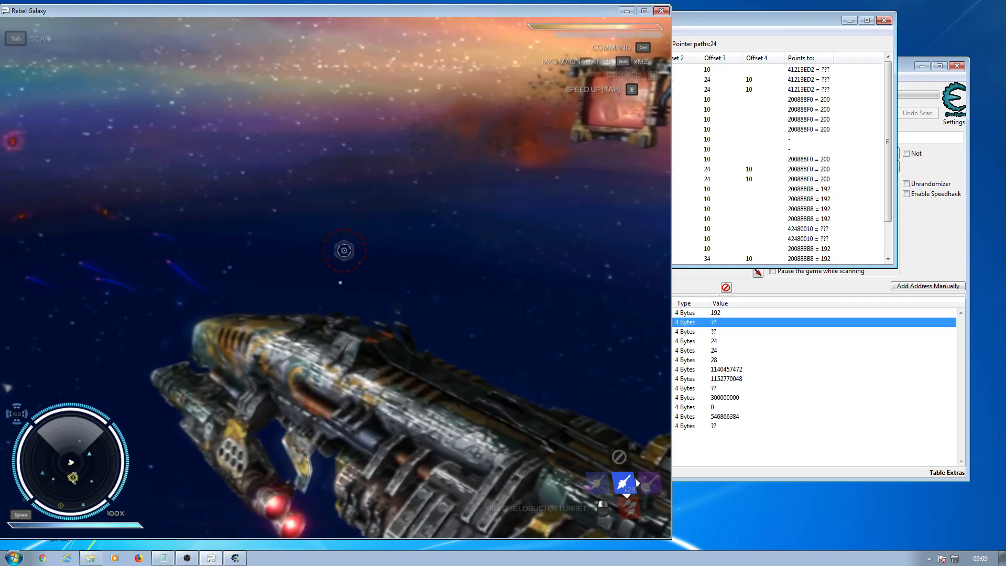
pyautogui.press('Escape')
pyautogui.press('2')
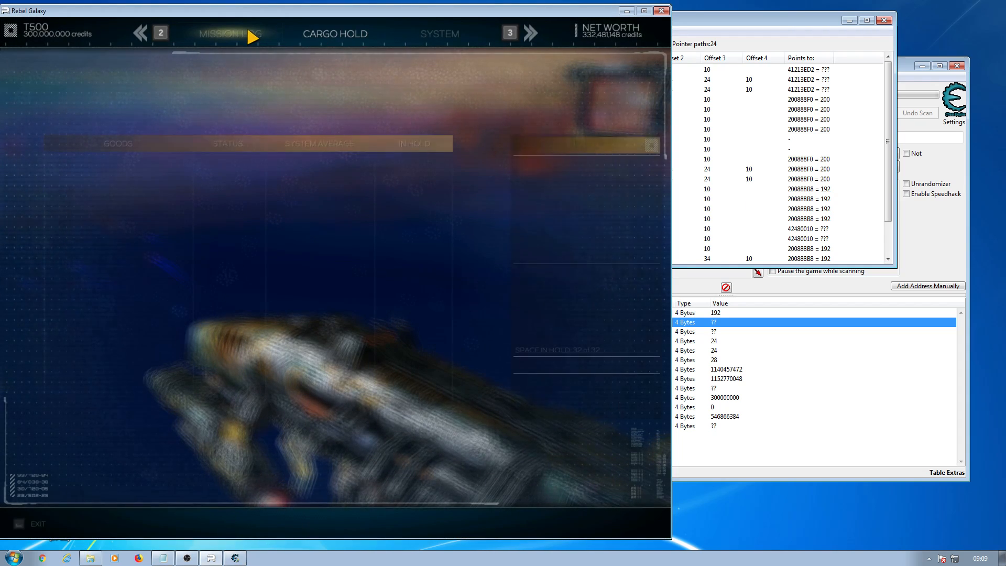
pyautogui.press('2')
pyautogui.click(251, 37)
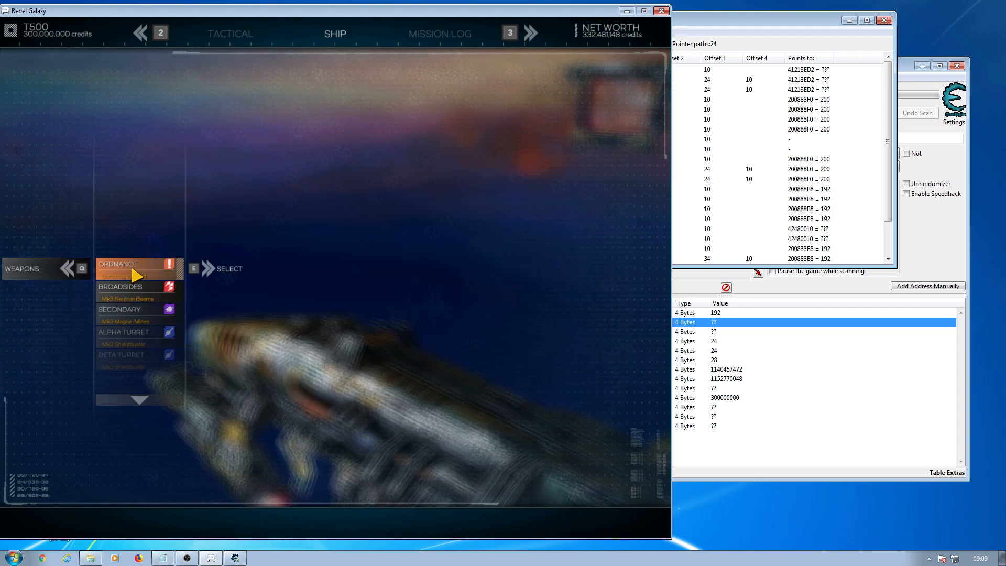
pyautogui.click(136, 275)
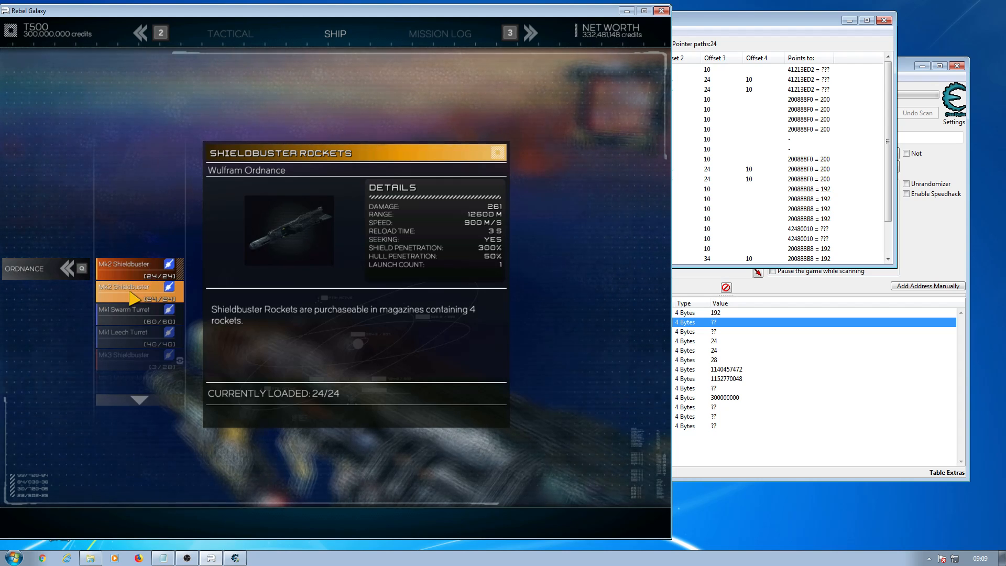
pyautogui.click(134, 298)
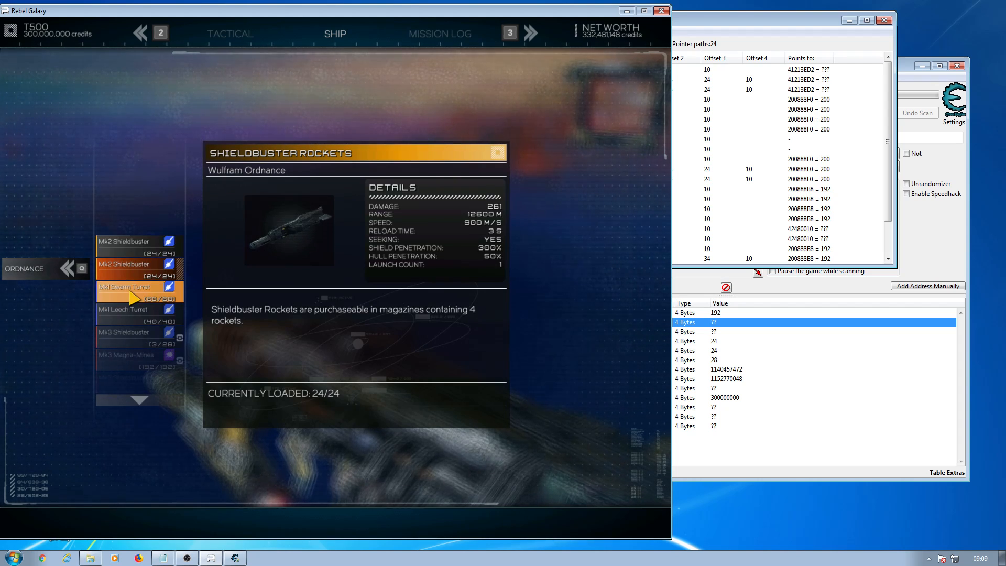
# - Examine the values that the WepHolder2.PTR pointer paths resolve to, through to the end of the list
pyautogui.click(888, 196)
pyautogui.scroll(-1, 888, 196)
pyautogui.moveTo(891, 241); pyautogui.dragTo(885, 209)
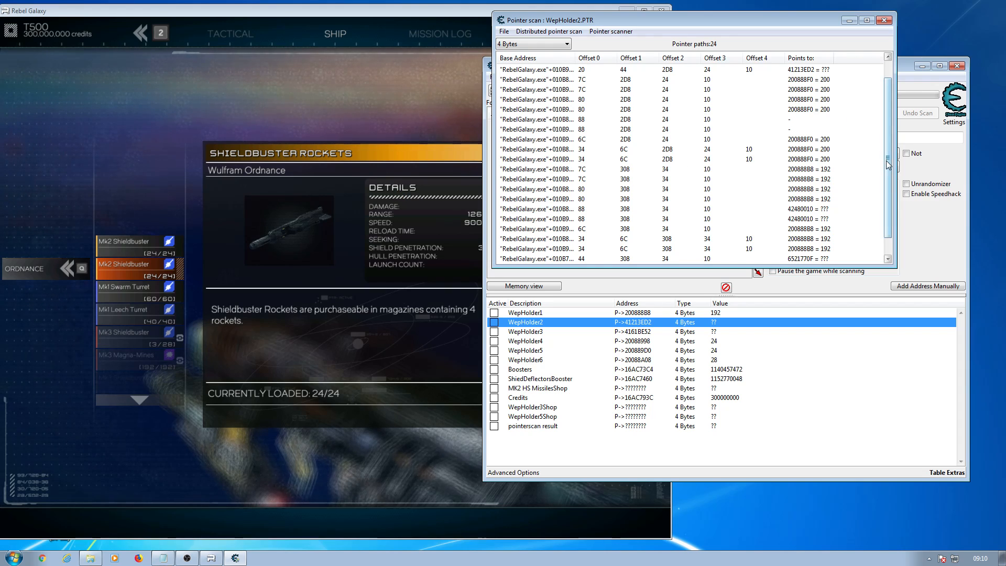
pyautogui.scroll(1, 767, 102)
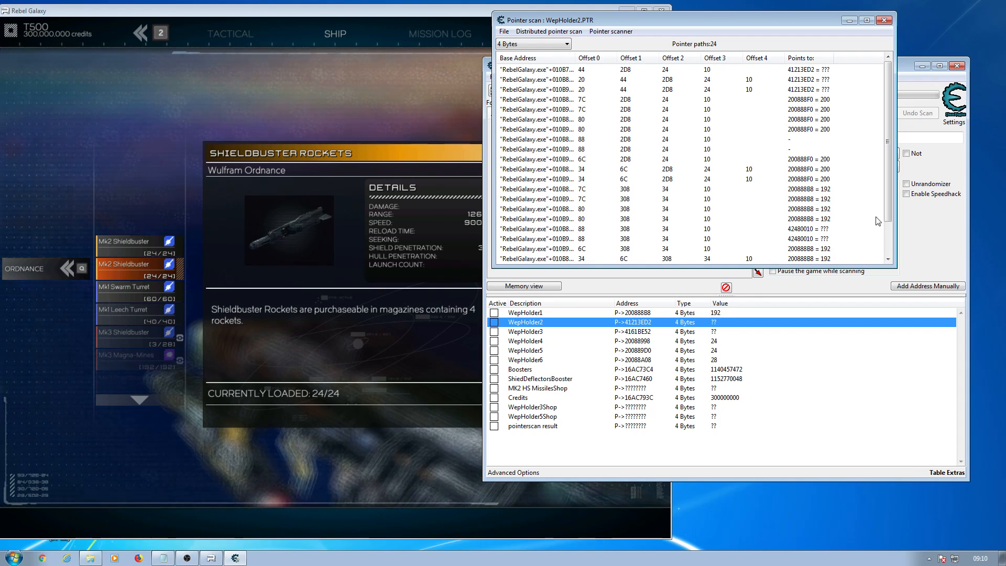
pyautogui.moveTo(887, 220); pyautogui.dragTo(889, 252)
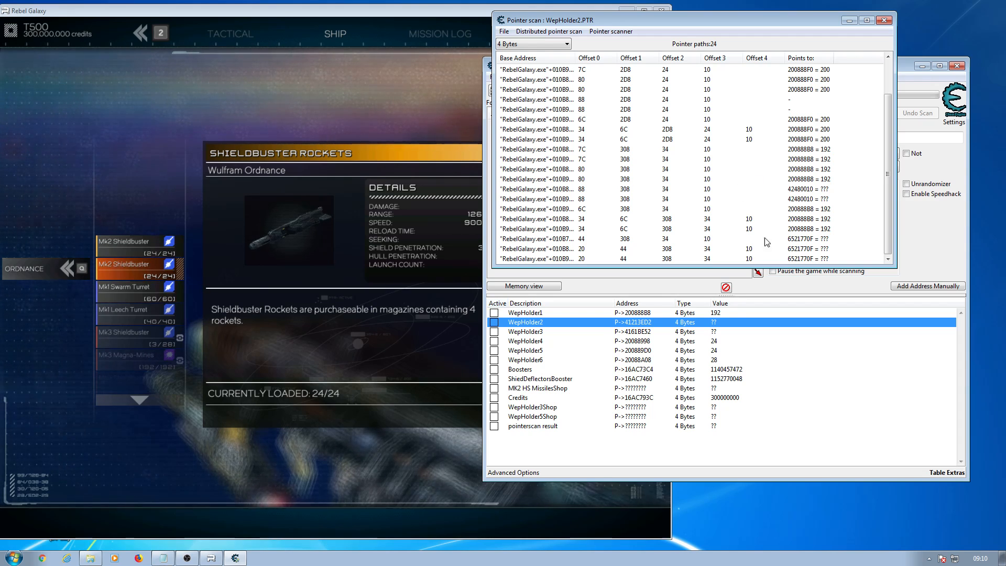
# - Resume the game, fire the Mk3 Shieldbuster turret to use ammo, and pause on the ship menu
pyautogui.click(396, 99)
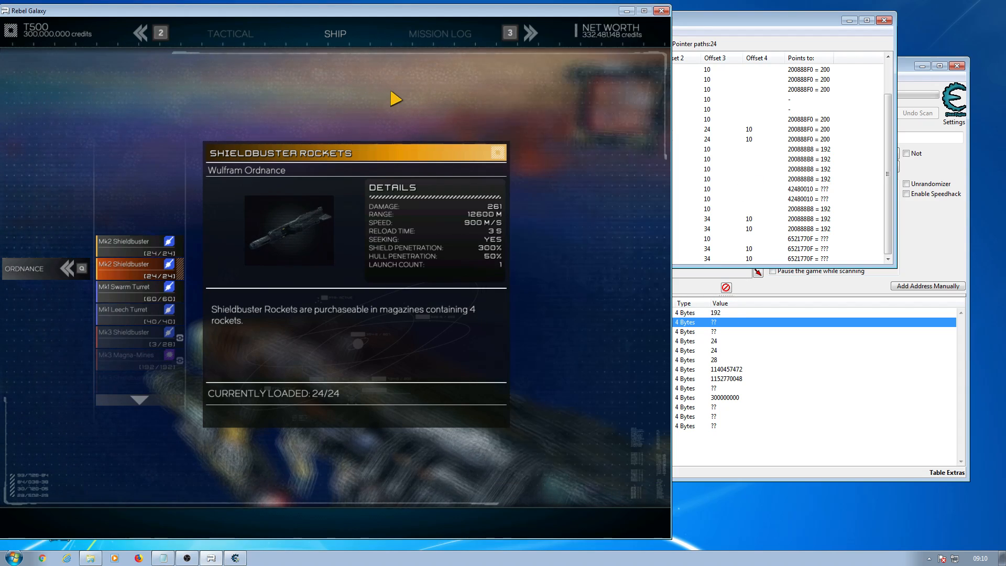
pyautogui.press('Escape')
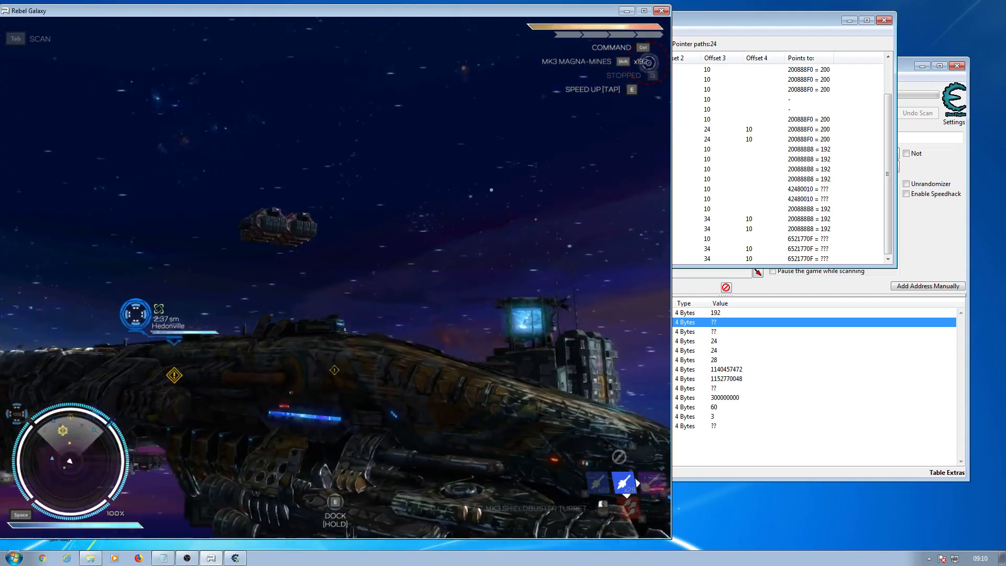
pyautogui.click(818, 313)
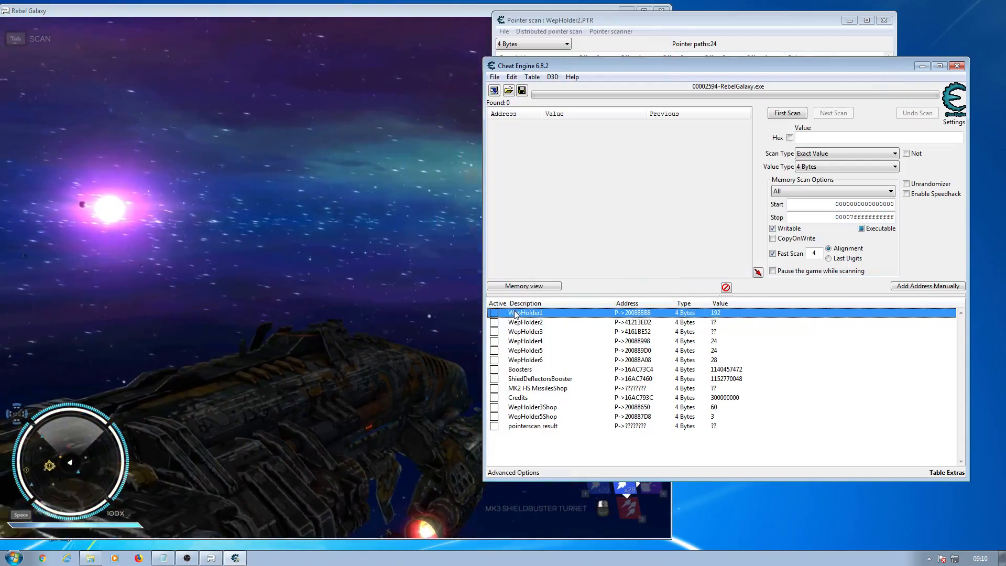
pyautogui.click(308, 214)
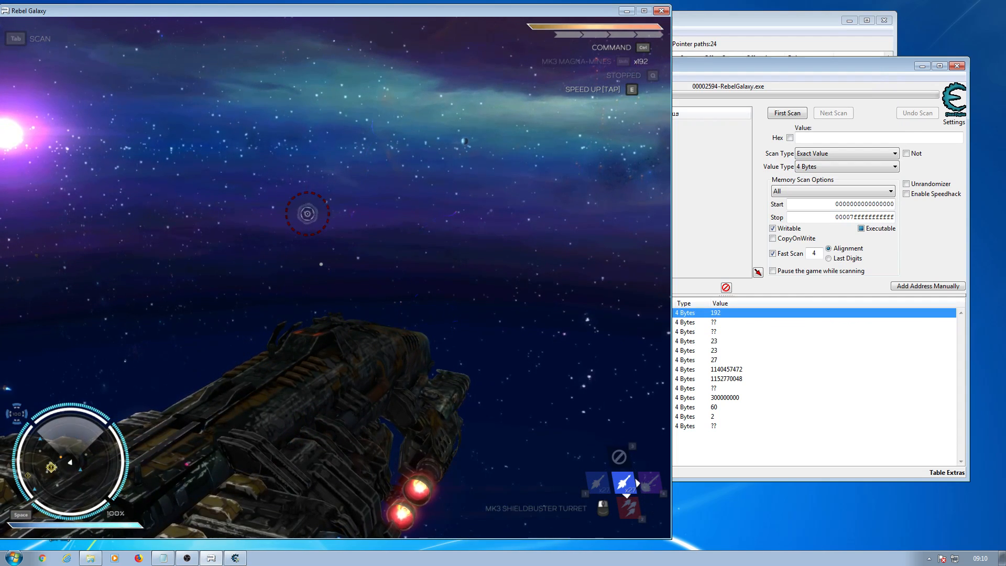
pyautogui.press('i')
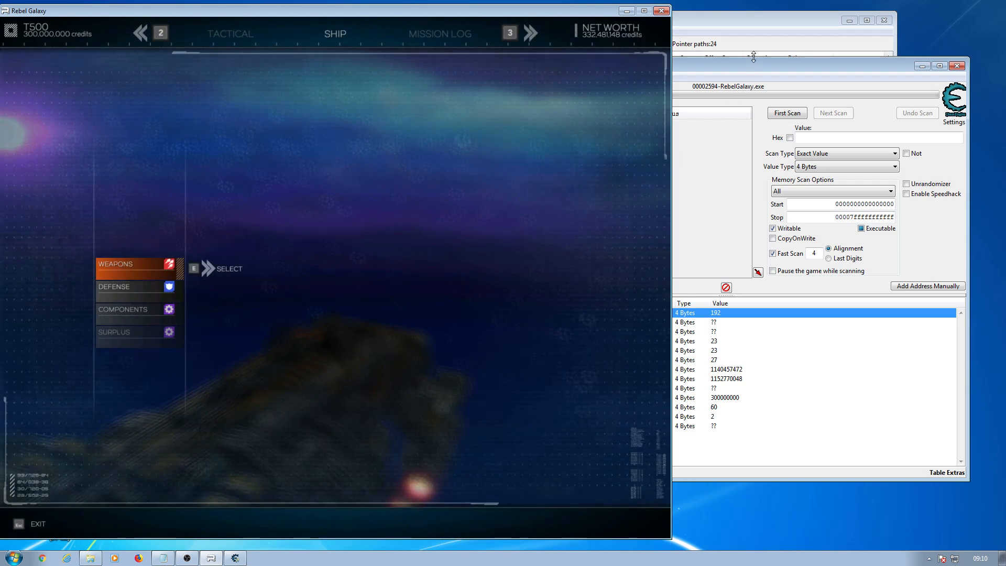
# - Unfreeze WepHolder1 in the address list and return to the paused game
pyautogui.click(689, 149)
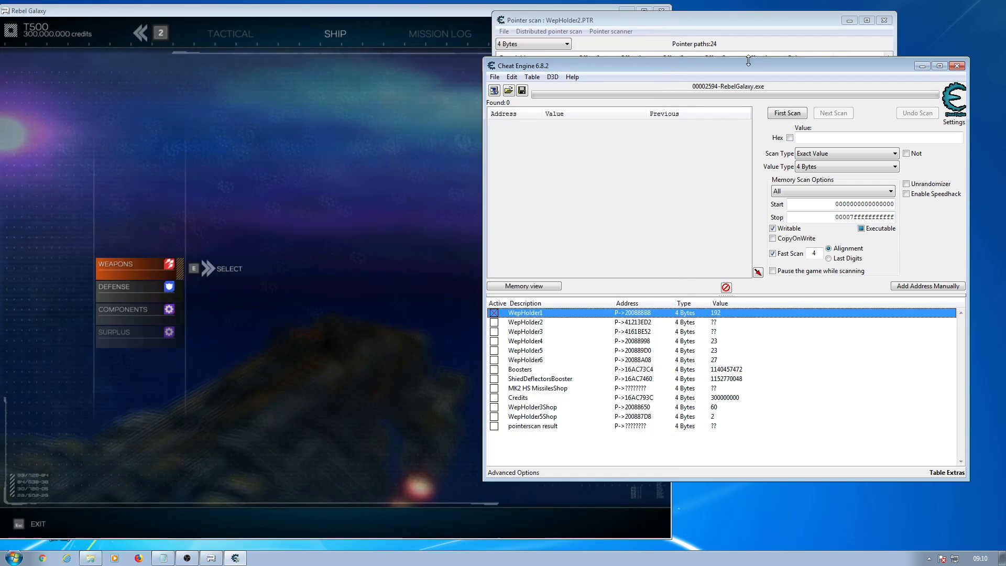
pyautogui.click(494, 313)
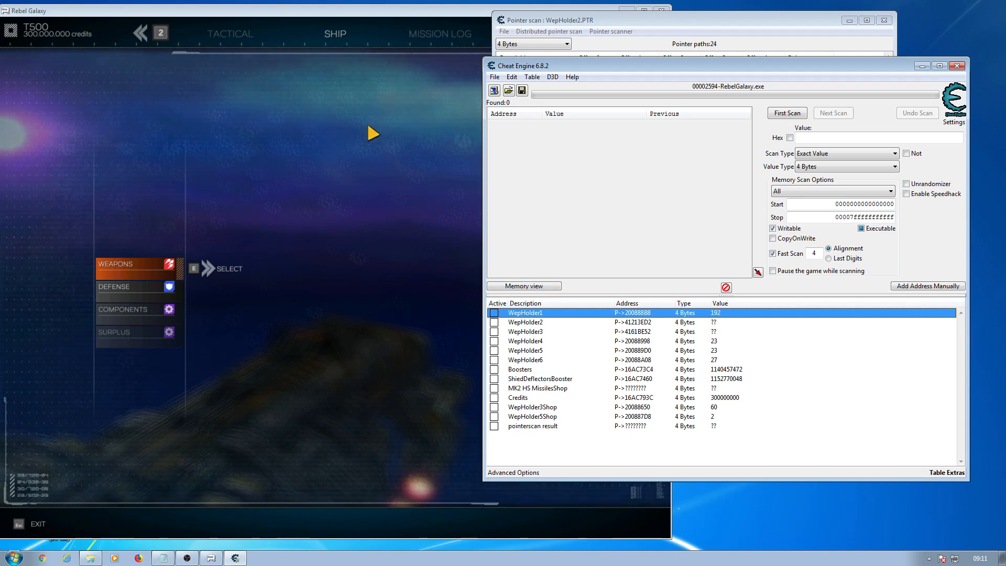
pyautogui.click(372, 139)
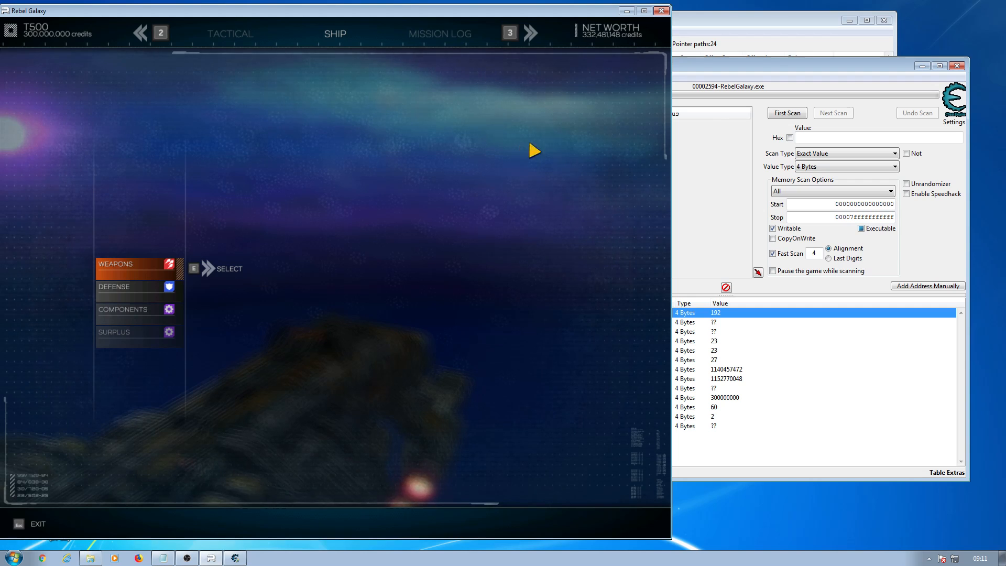
pyautogui.click(769, 68)
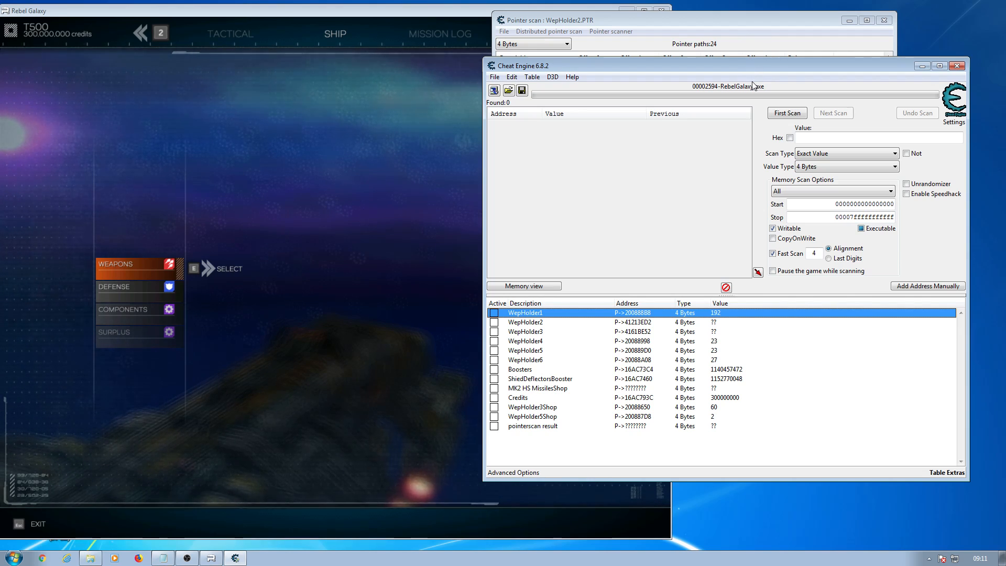
pyautogui.click(369, 228)
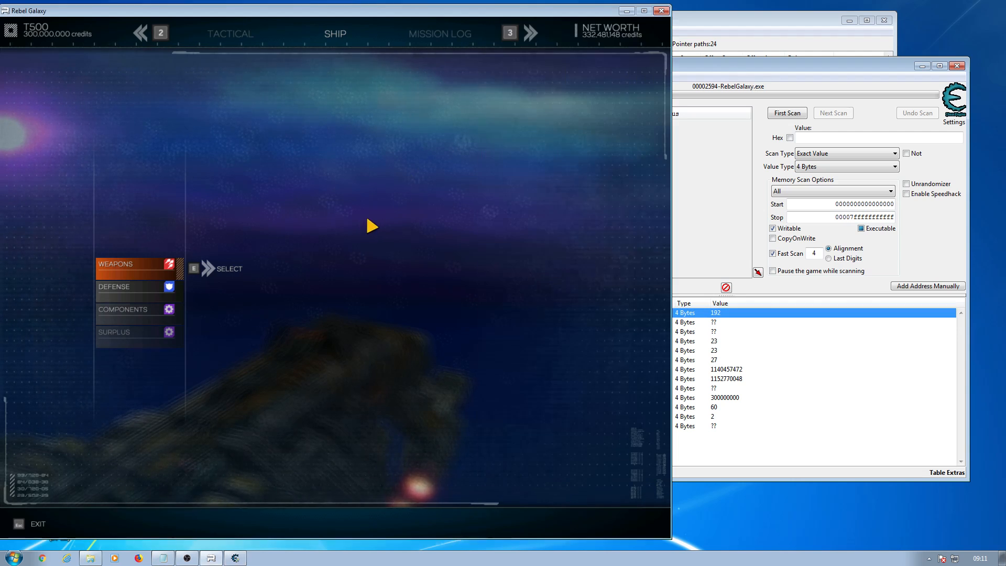
# - Reopen the ship's ordnance list and compare the loaded ammo of the Shieldbuster, Swarm and Leech turrets
pyautogui.press('Escape')
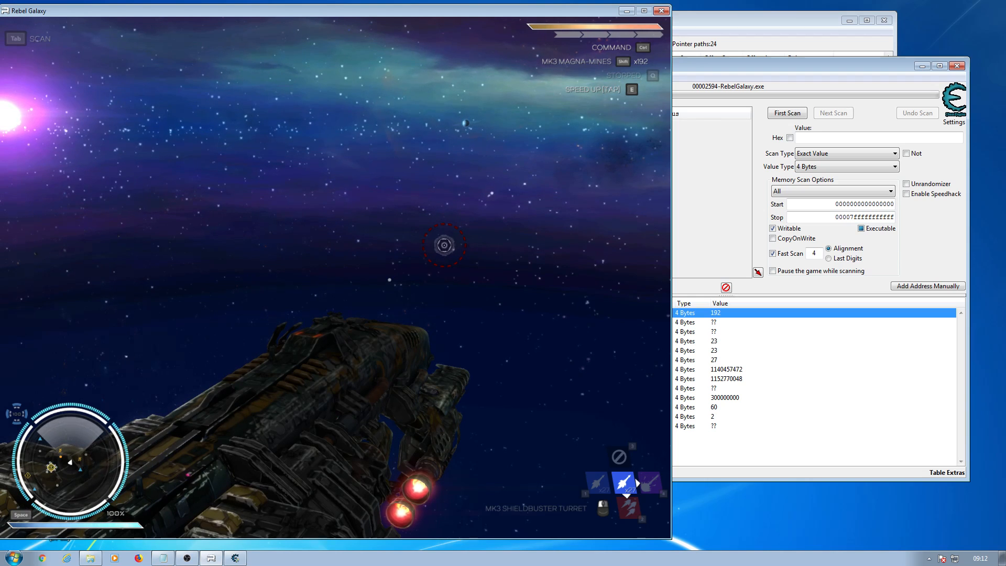
pyautogui.press('i')
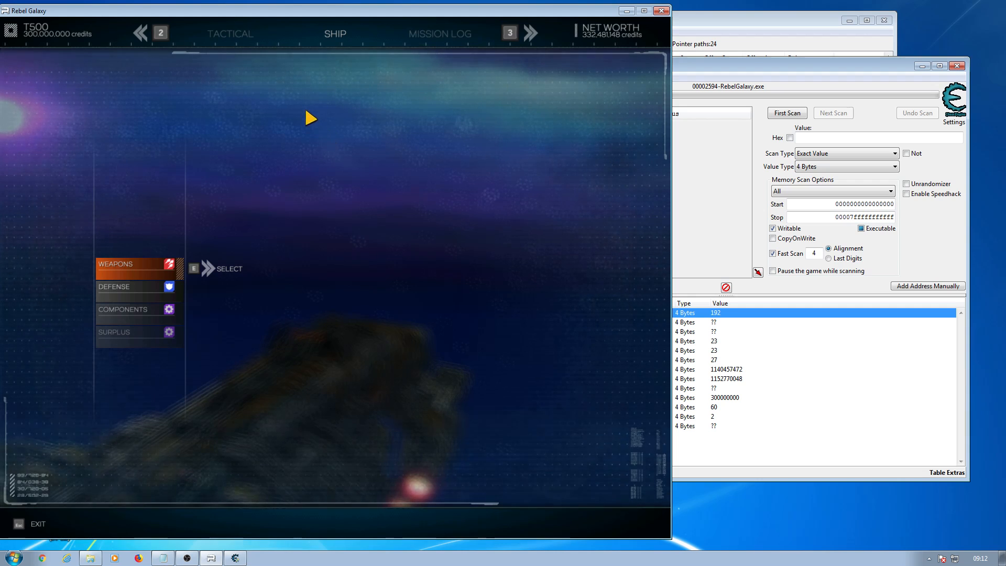
pyautogui.click(249, 34)
pyautogui.click(242, 34)
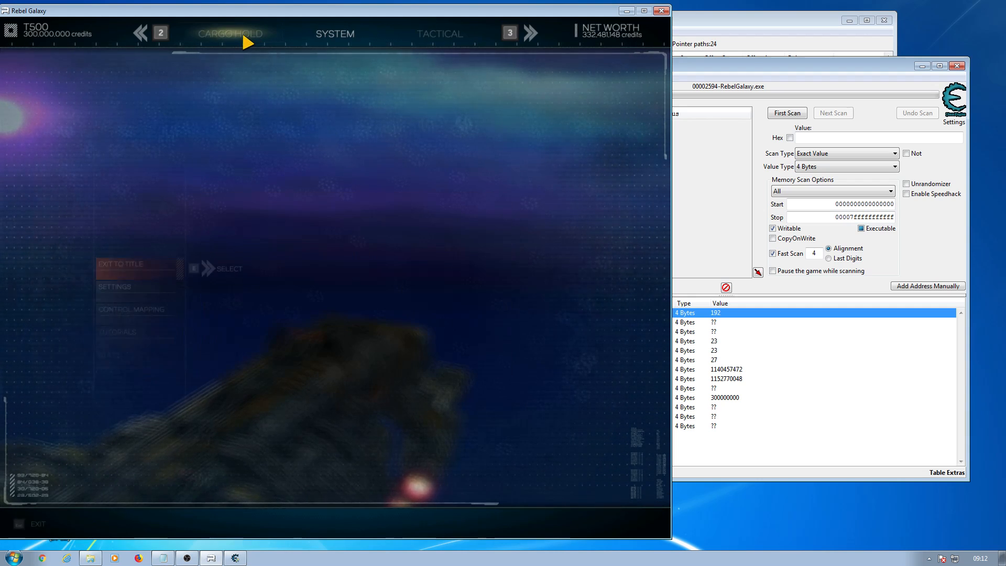
pyautogui.click(234, 34)
pyautogui.click(230, 35)
pyautogui.click(231, 36)
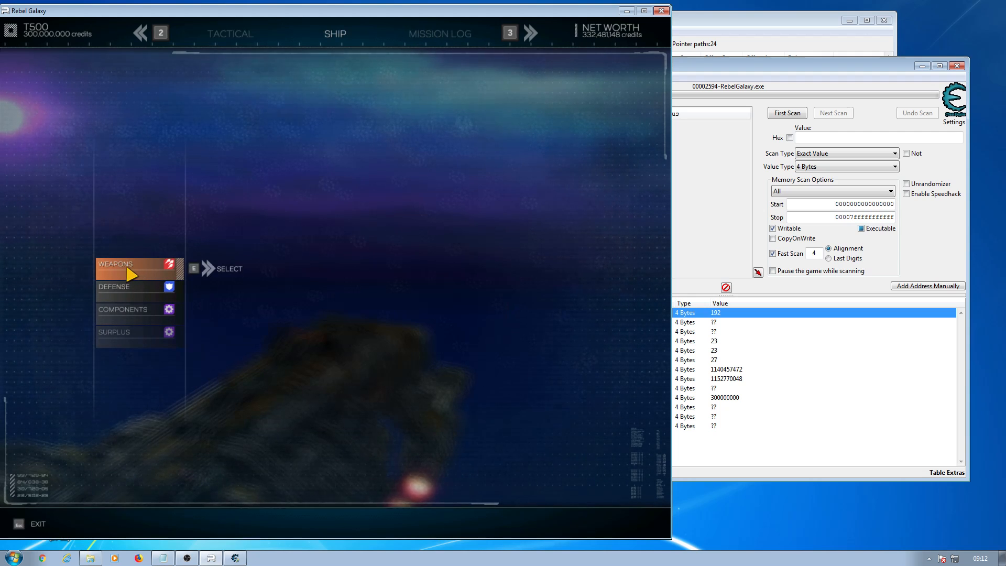
pyautogui.click(131, 274)
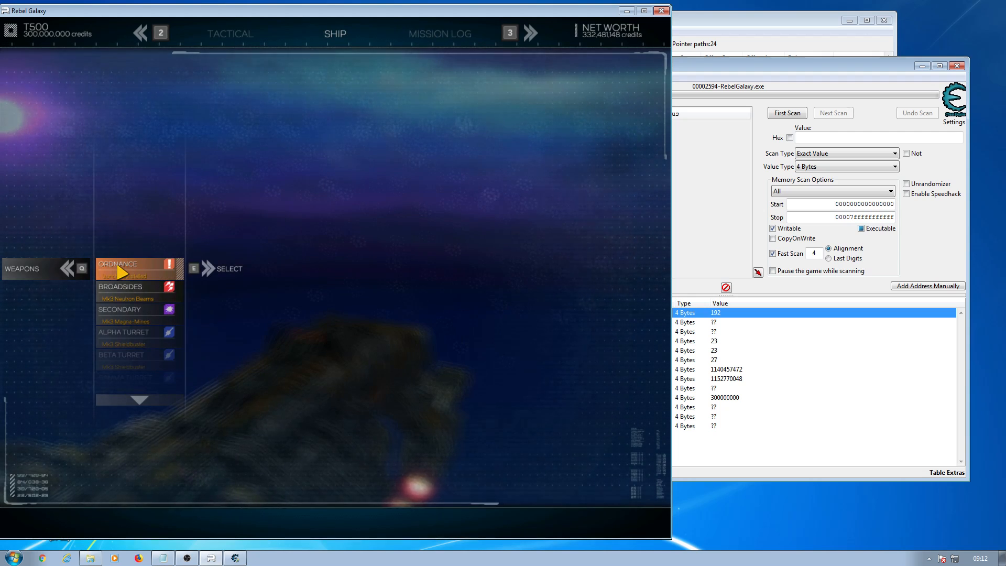
pyautogui.click(120, 272)
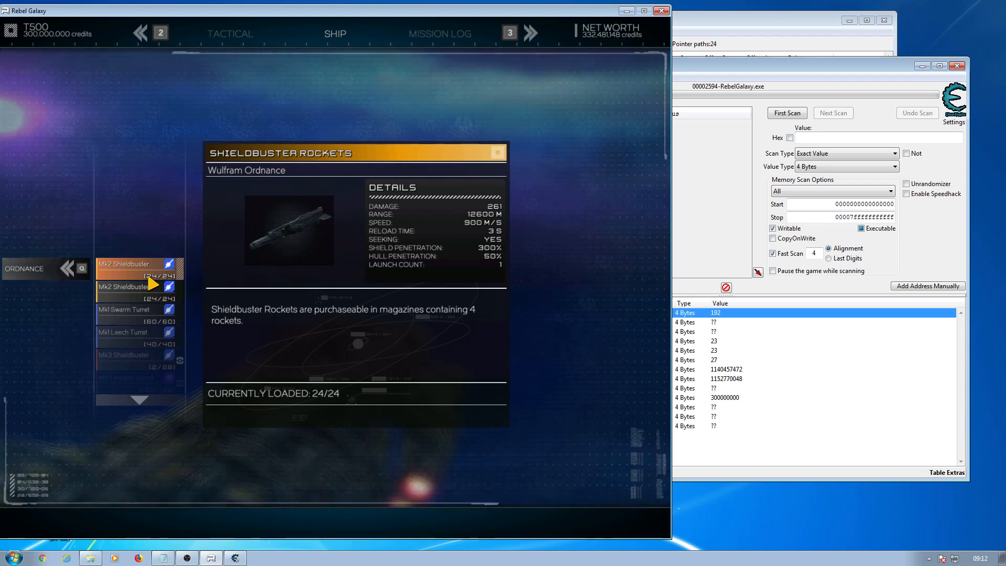
pyautogui.scroll(-1, 140, 319)
pyautogui.scroll(-1, 139, 319)
pyautogui.scroll(1, 139, 319)
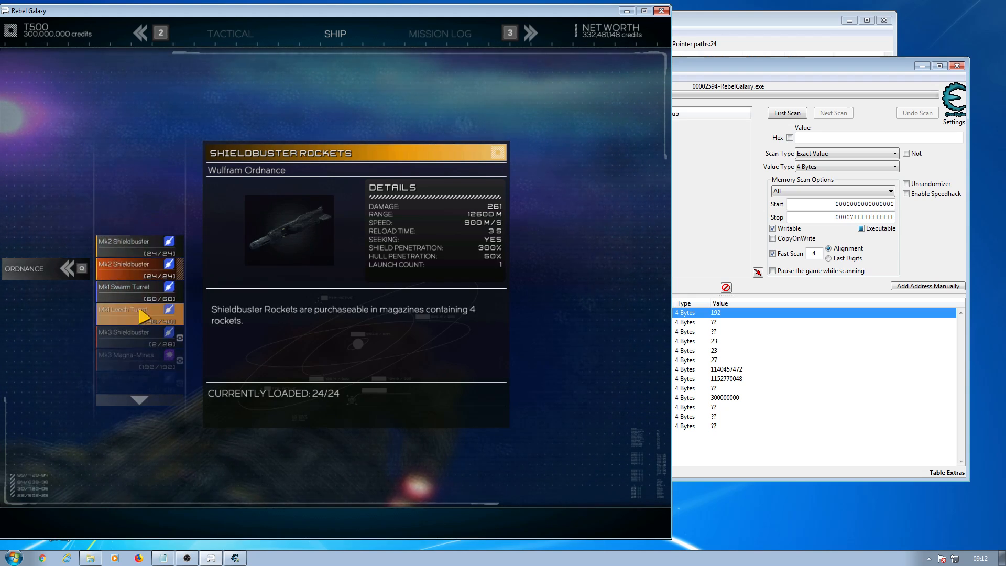
pyautogui.scroll(1, 139, 319)
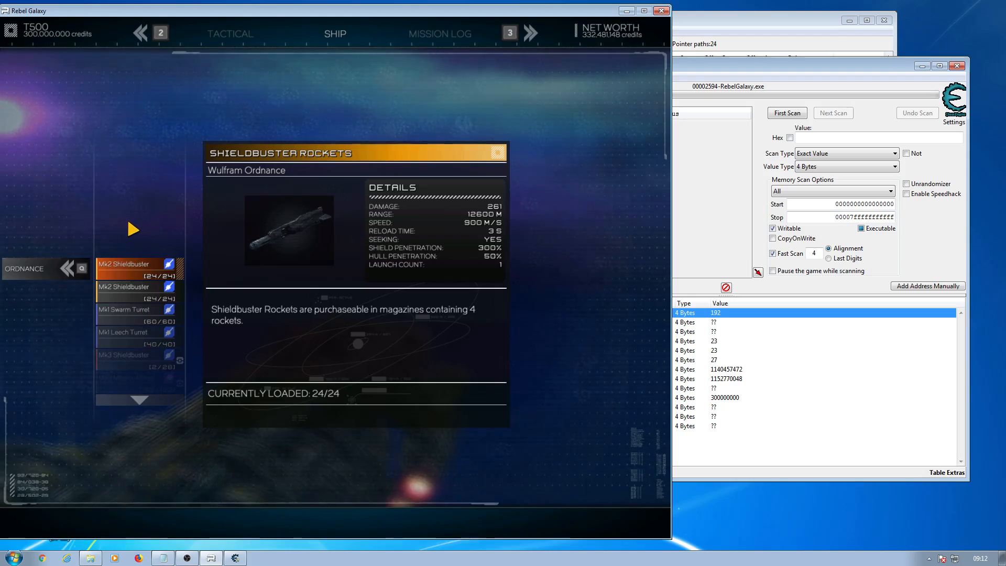
# - Resume the game and switch between broadsides, mining laser and Shieldbuster turret while checking the weapon holder values
pyautogui.press('Escape')
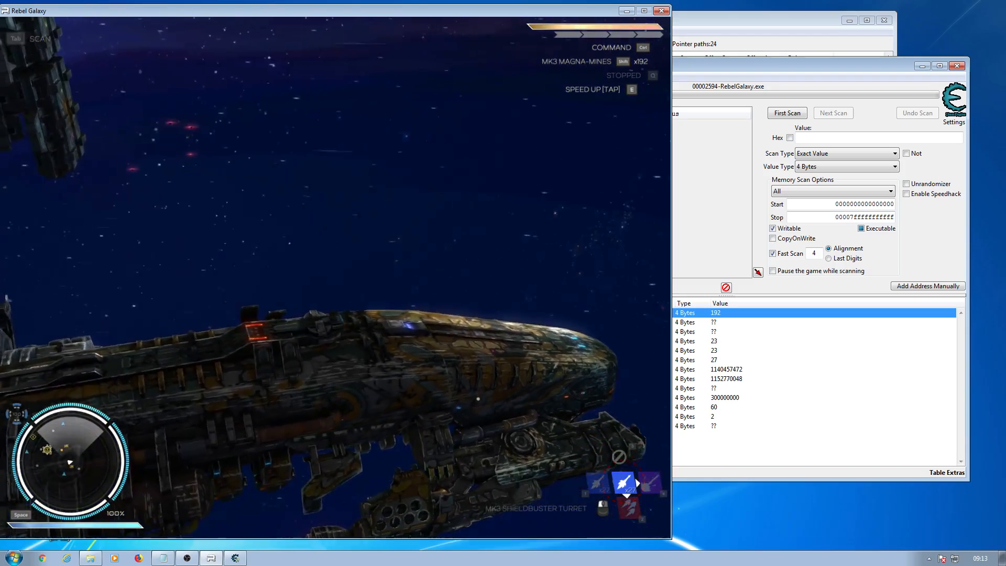
pyautogui.press('2')
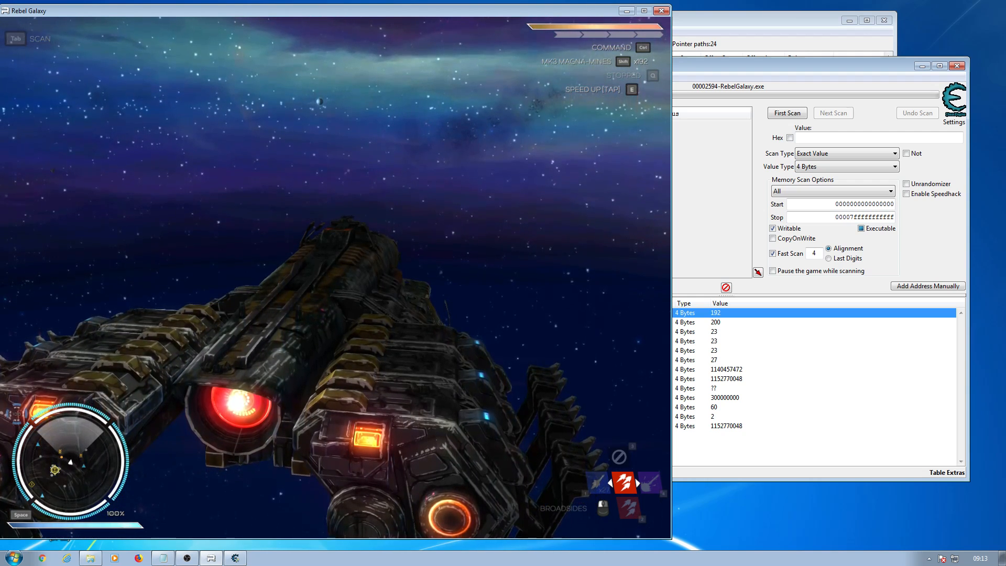
pyautogui.press('4')
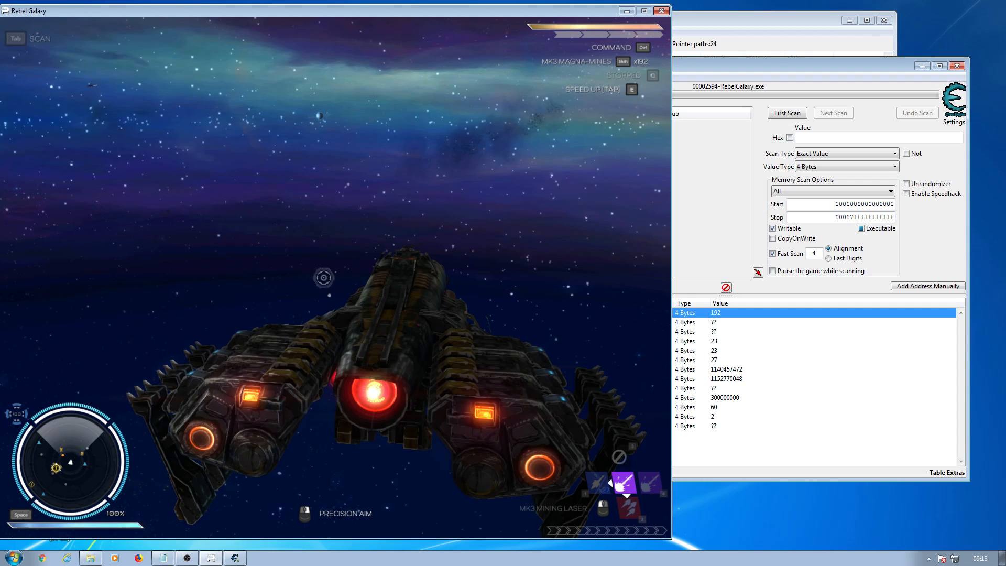
pyautogui.press('1')
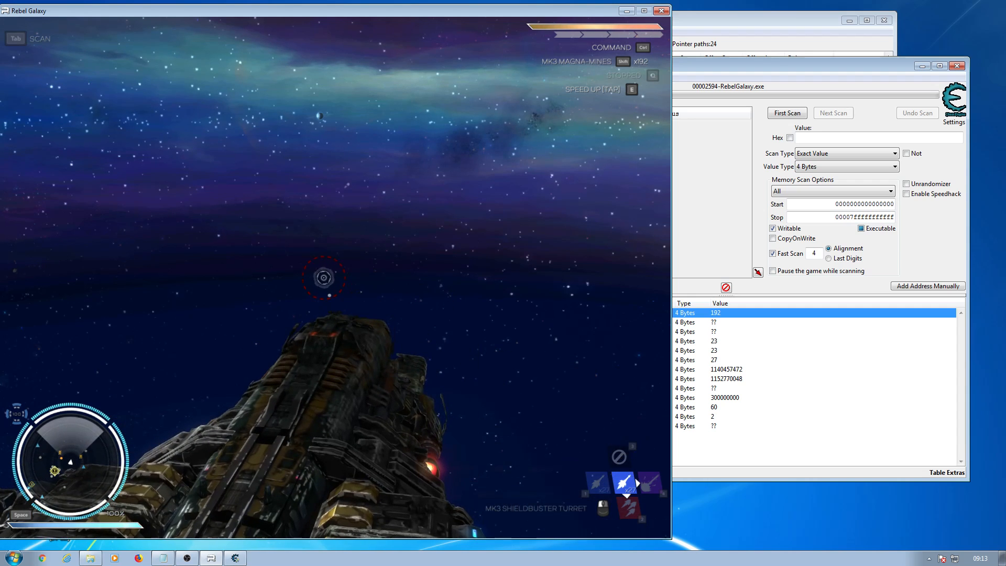
pyautogui.press('2')
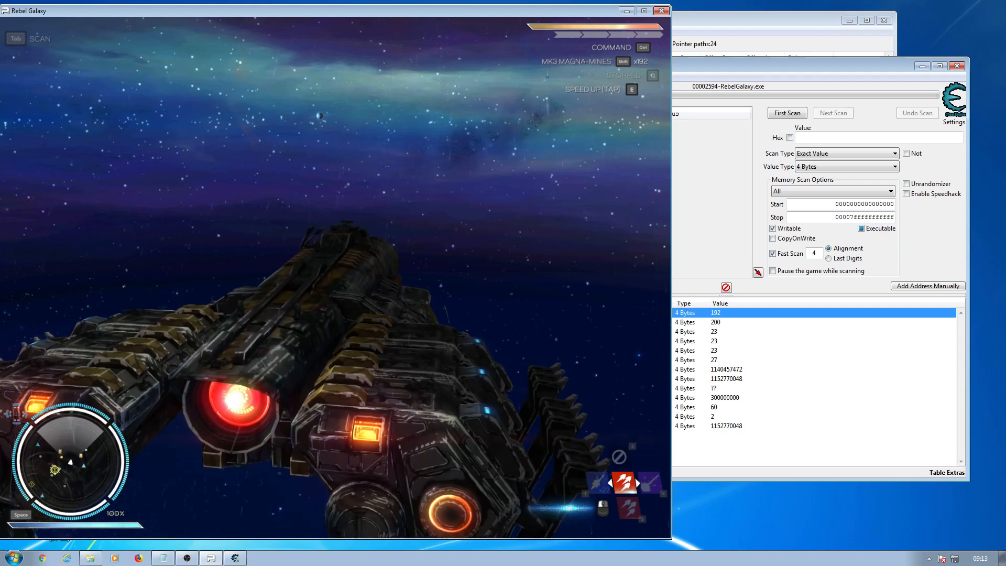
pyautogui.press('4')
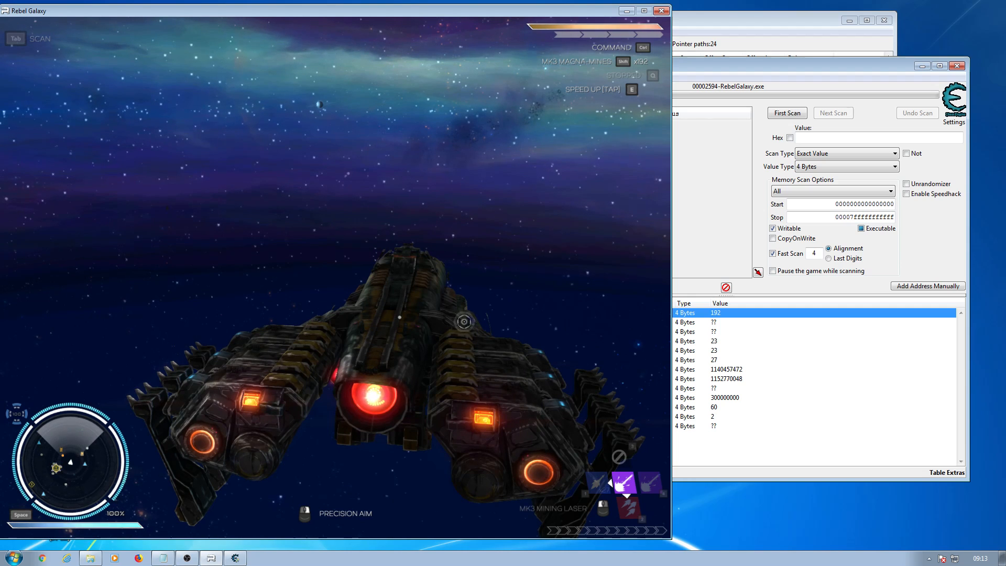
# - Reopen the ordnance list and check the loaded ammo of each Mk3 Shieldbuster entry
pyautogui.press('i')
pyautogui.click(136, 270)
pyautogui.click(136, 270)
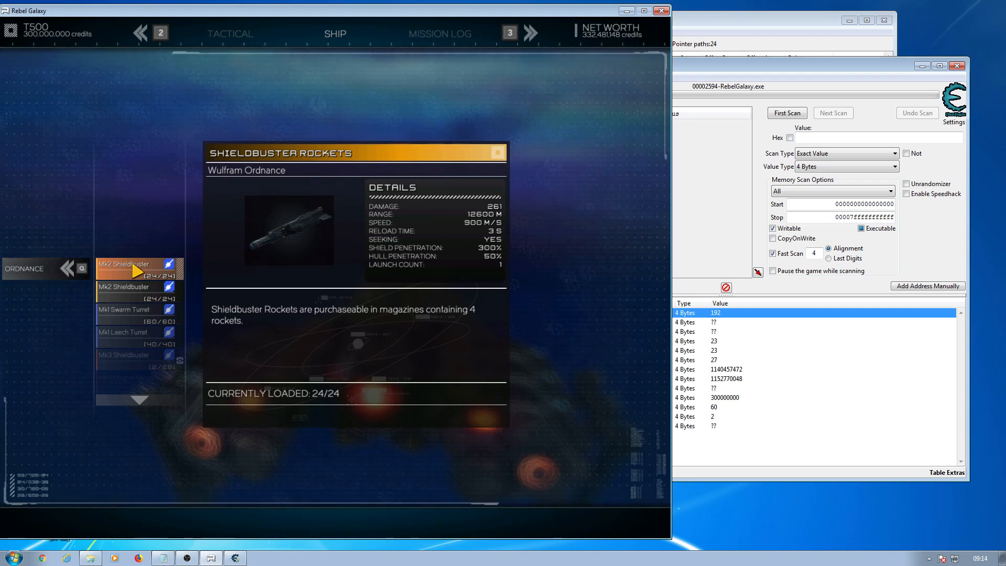
pyautogui.click(126, 292)
pyautogui.click(131, 296)
pyautogui.click(131, 297)
pyautogui.click(131, 297)
pyautogui.click(131, 298)
pyautogui.click(131, 298)
pyautogui.click(131, 298)
pyautogui.click(131, 298)
pyautogui.click(131, 298)
pyautogui.click(131, 297)
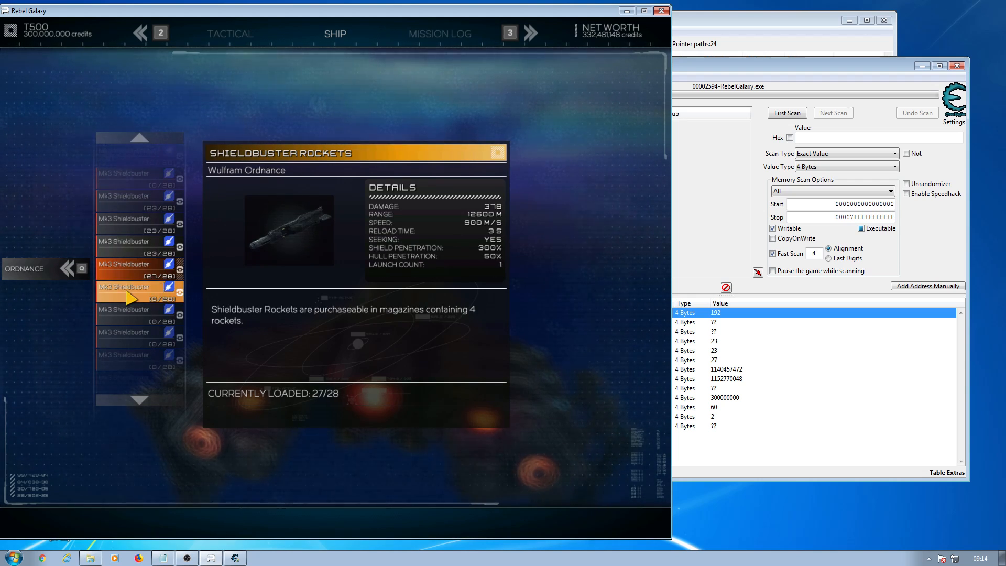
pyautogui.click(131, 298)
pyautogui.click(131, 298)
pyautogui.click(131, 298)
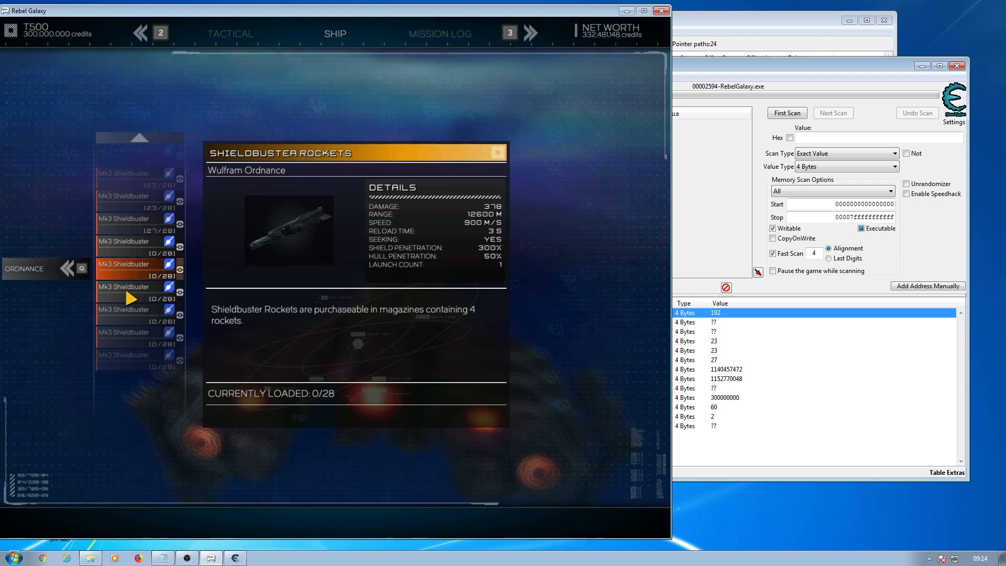
# - Check the loaded ammo of the last Mk3 Shieldbuster entries at the end of the ordnance list
pyautogui.click(131, 297)
pyautogui.click(131, 297)
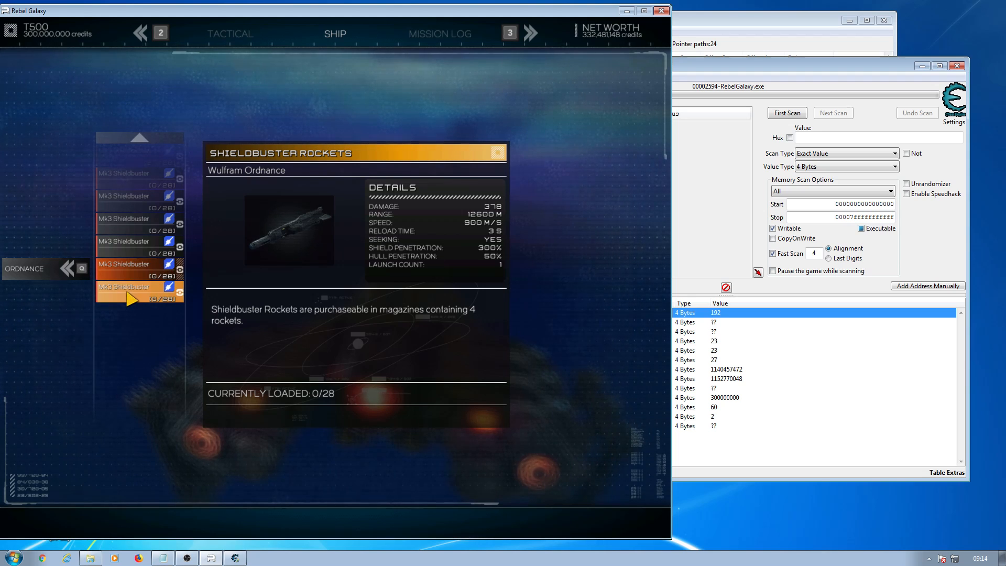
pyautogui.click(130, 300)
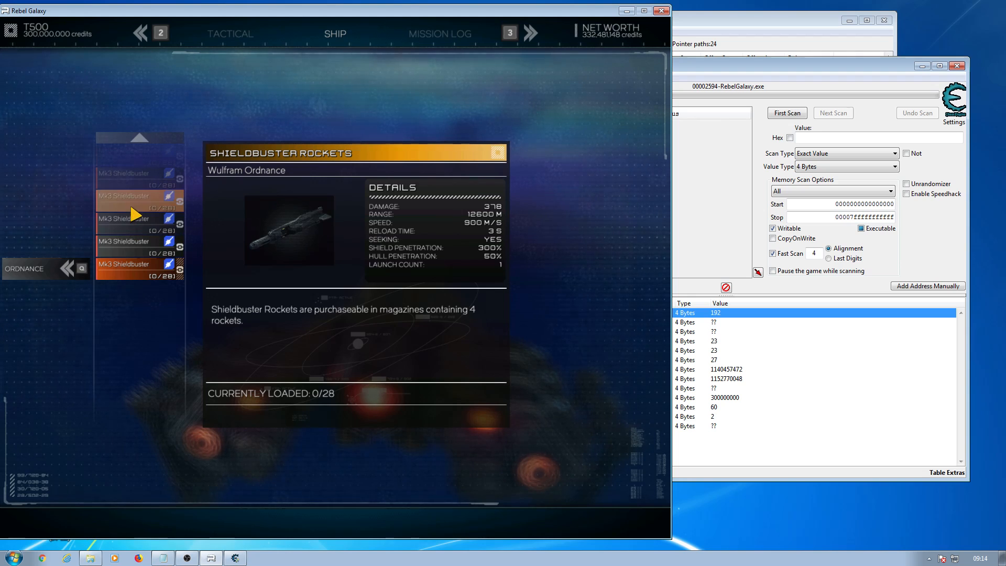
# - Go back through the ordnance entries one by one to the first Mk2 Shieldbuster, reviewing each one's loaded ammo
pyautogui.click(129, 244)
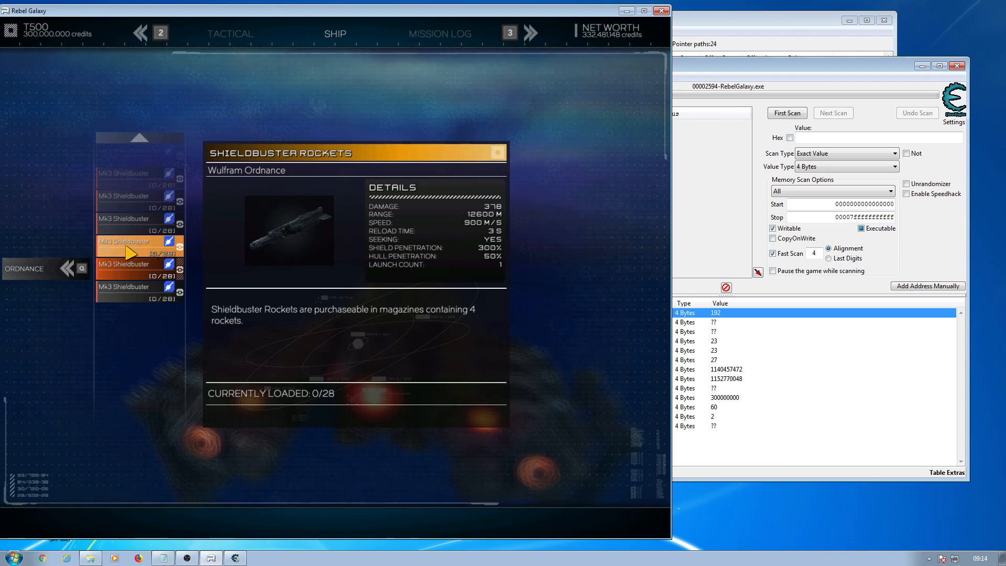
pyautogui.click(127, 245)
pyautogui.click(128, 245)
pyautogui.click(126, 246)
pyautogui.click(127, 247)
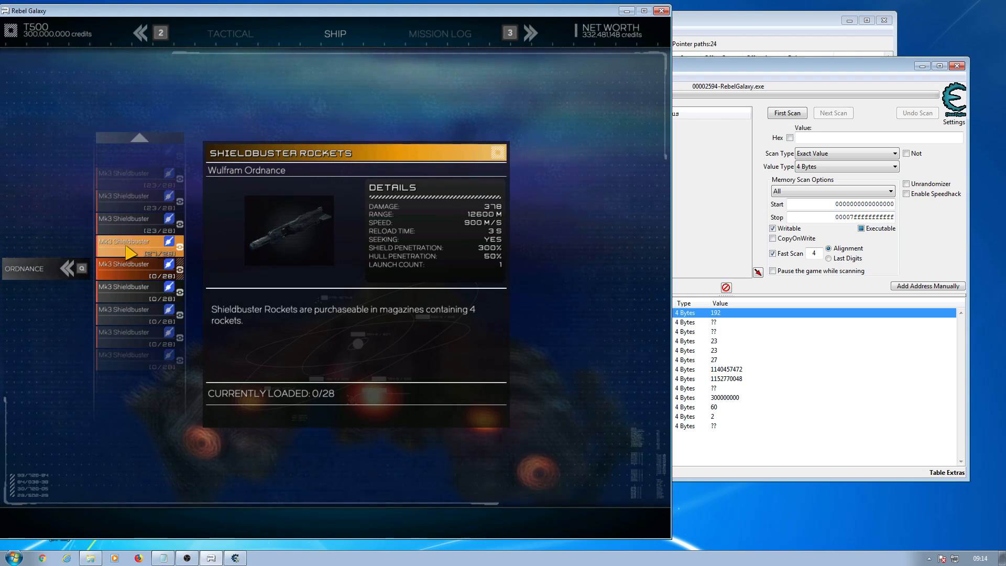
pyautogui.click(127, 248)
pyautogui.click(127, 248)
pyautogui.click(127, 248)
pyautogui.click(127, 247)
pyautogui.click(126, 248)
pyautogui.click(127, 247)
pyautogui.click(127, 247)
pyautogui.click(126, 248)
pyautogui.click(127, 247)
pyautogui.click(127, 248)
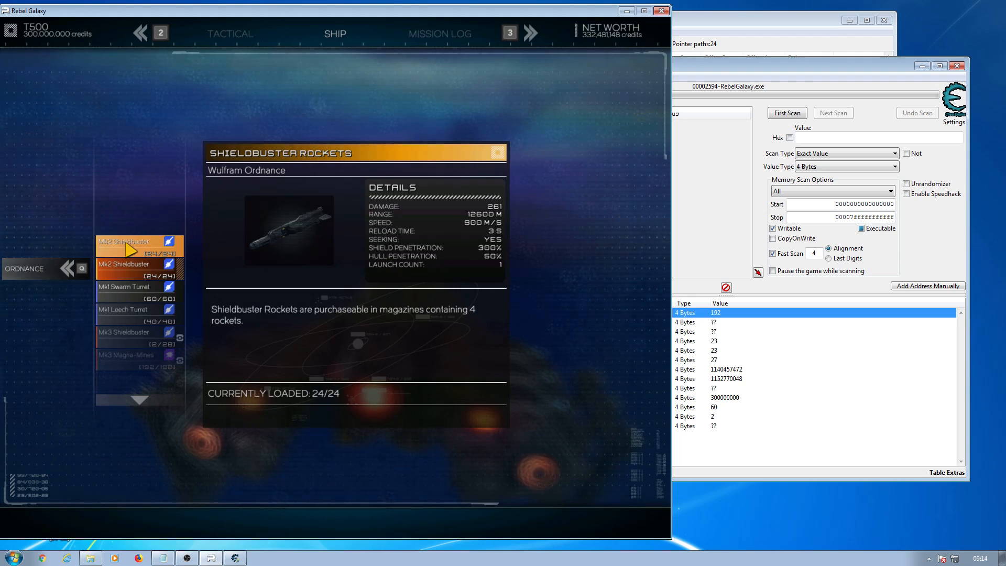
pyautogui.click(127, 247)
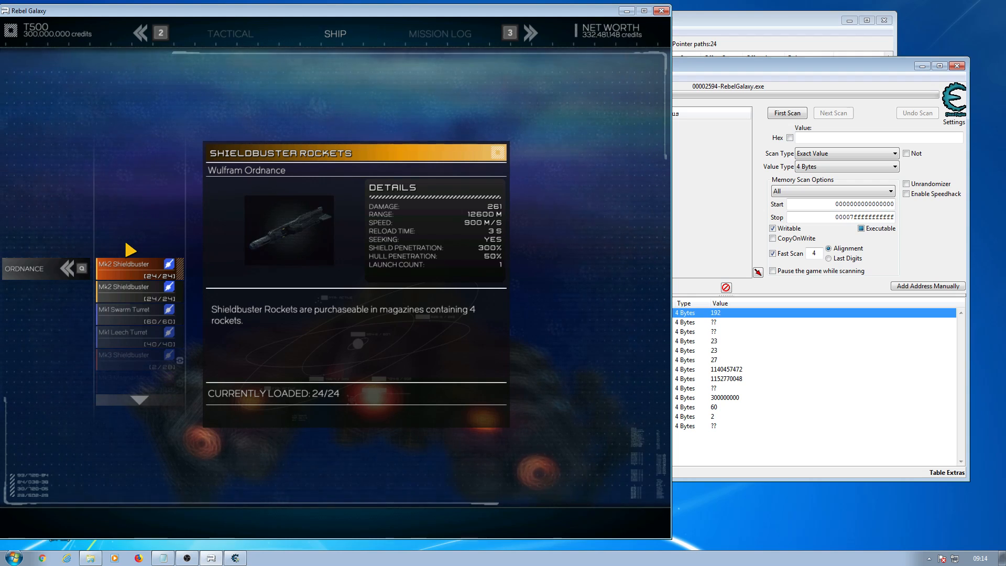
# - Compare the loaded ammo of the Mk3 Magna-Mines and following Mk3 Shieldbuster entries with the address list values
pyautogui.scroll(-2, 136, 276)
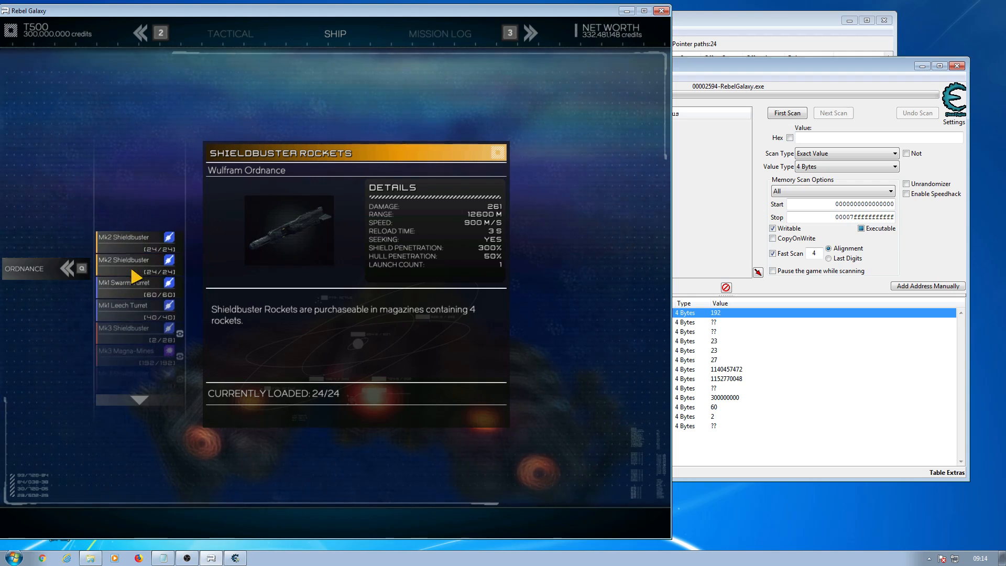
pyautogui.scroll(-3, 136, 276)
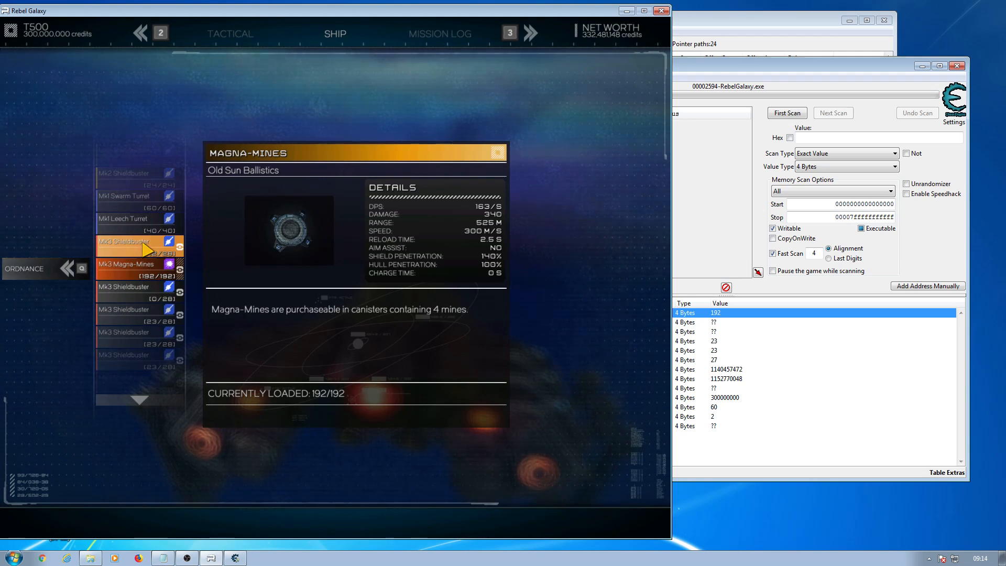
pyautogui.scroll(-1, 141, 270)
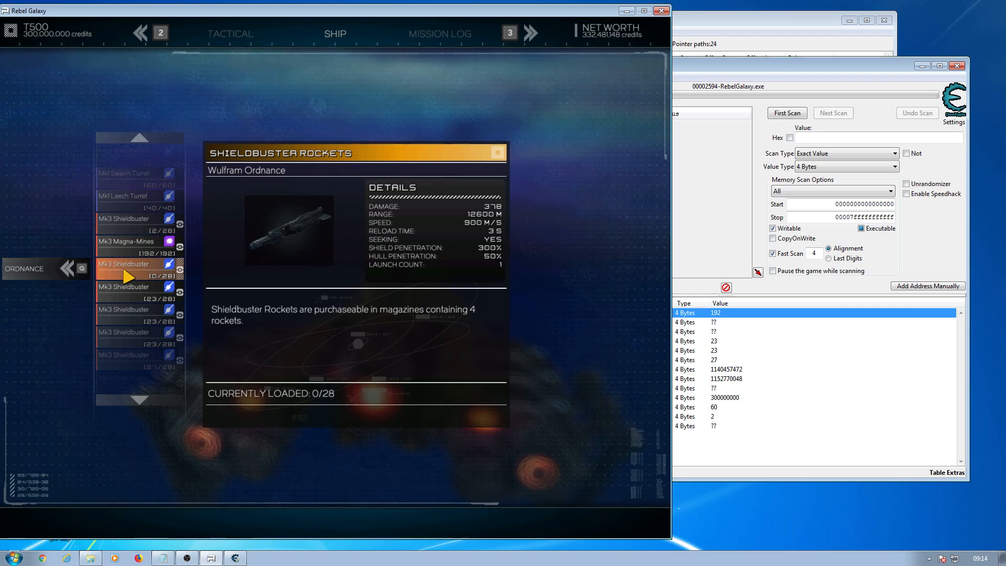
pyautogui.scroll(-2, 140, 276)
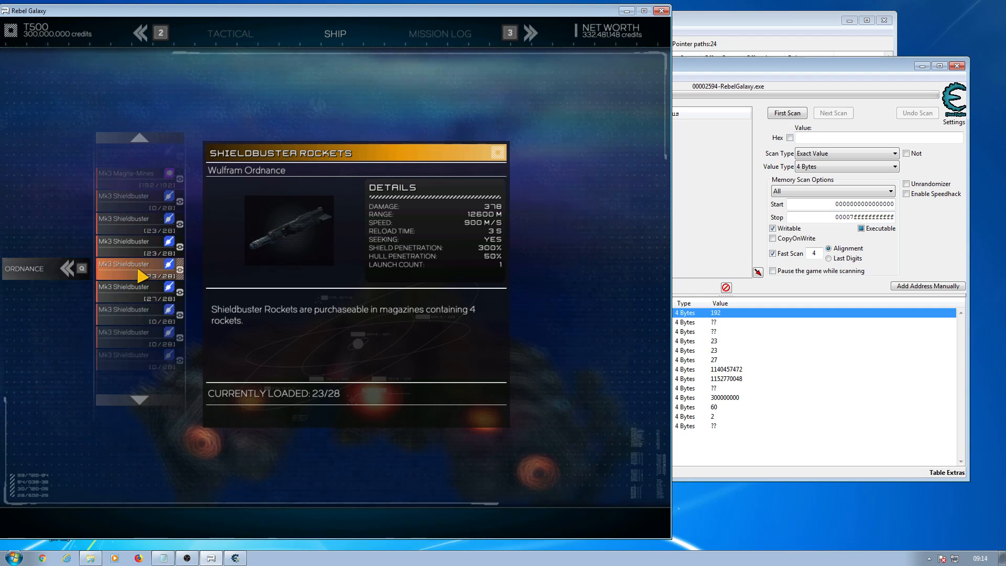
# - Resume the game and switch from the mining laser to the Mk3 Shieldbuster turret in precision aim
pyautogui.press('Escape')
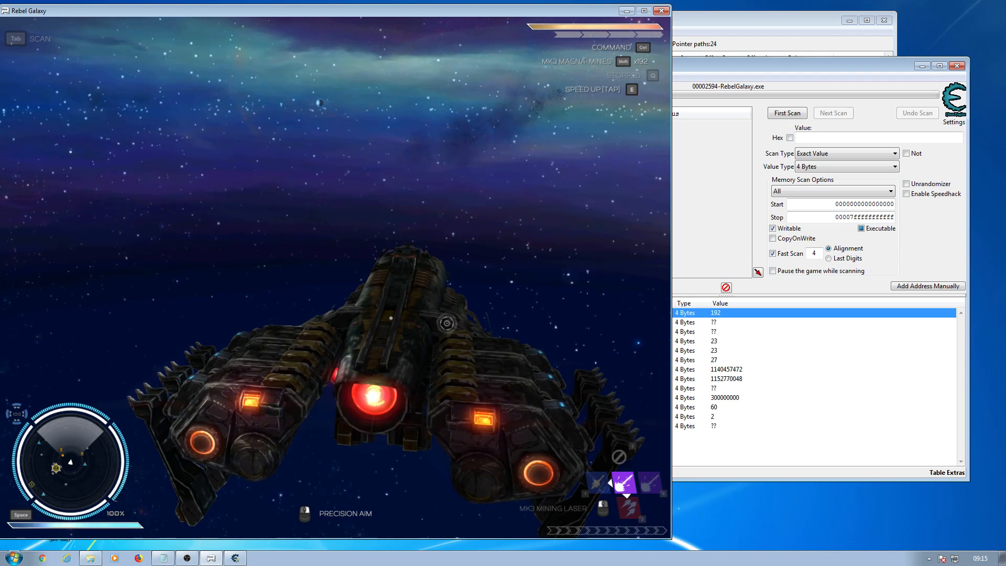
pyautogui.rightClick(447, 324)
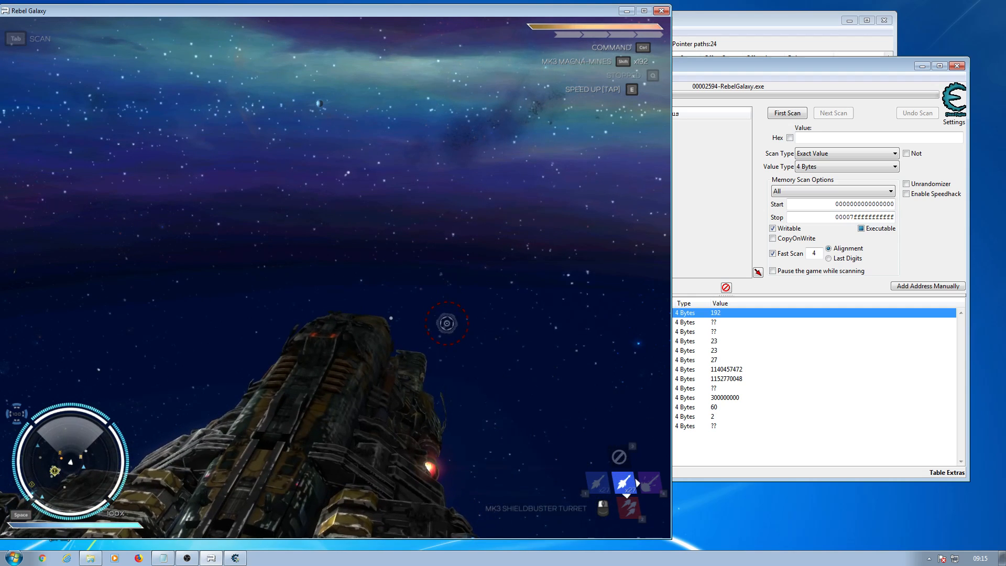